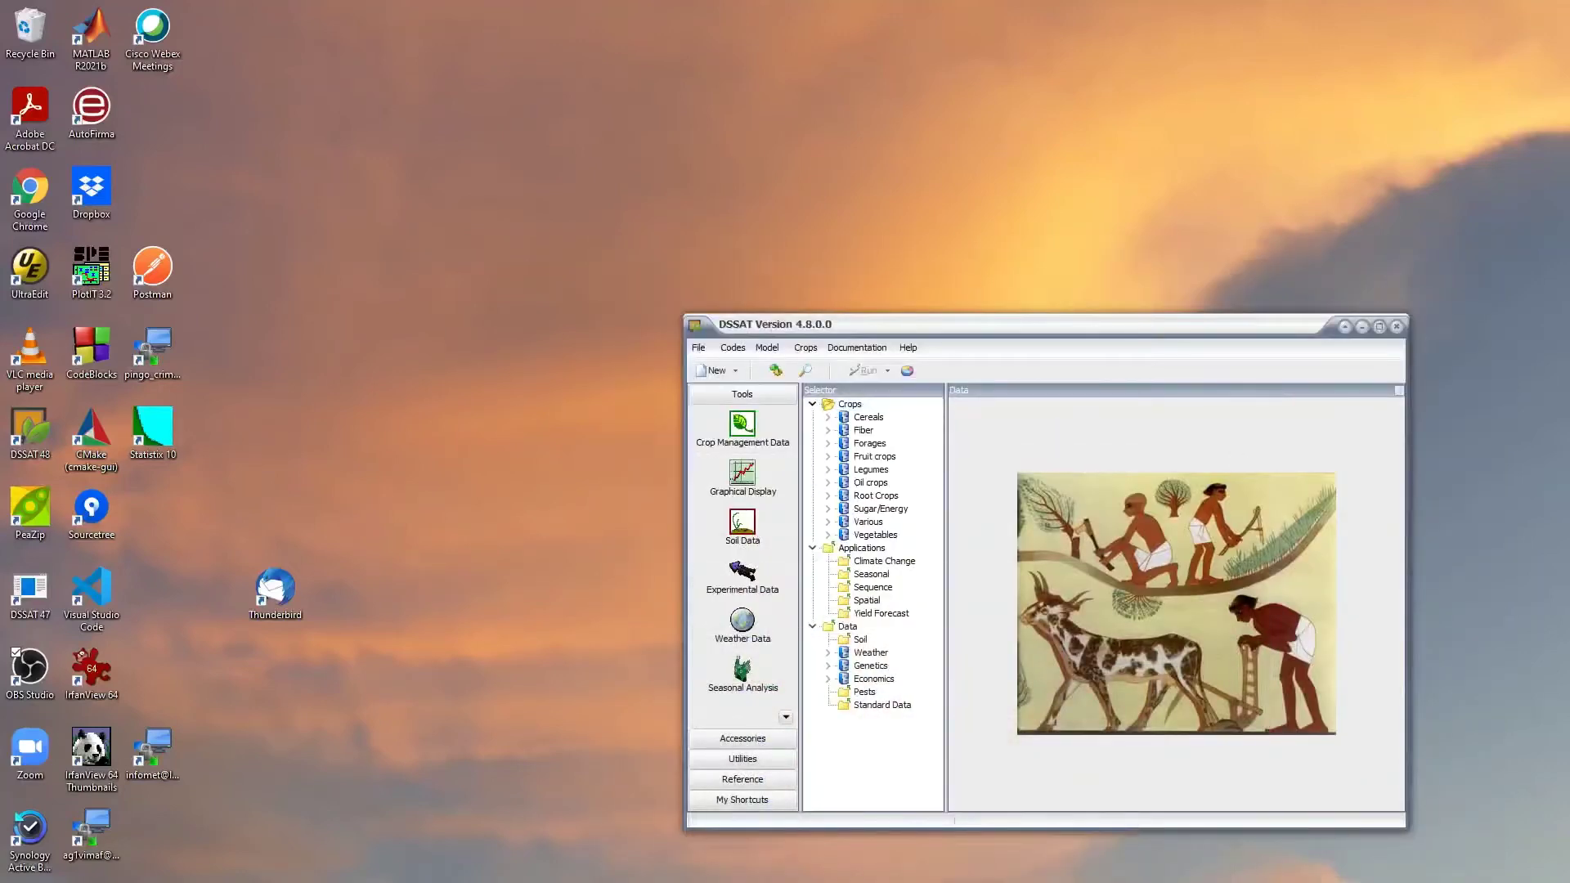
Restore the DSSAT 4.8 window and launch Sensitivity Analysis from the Accessories panel
key(super+d)
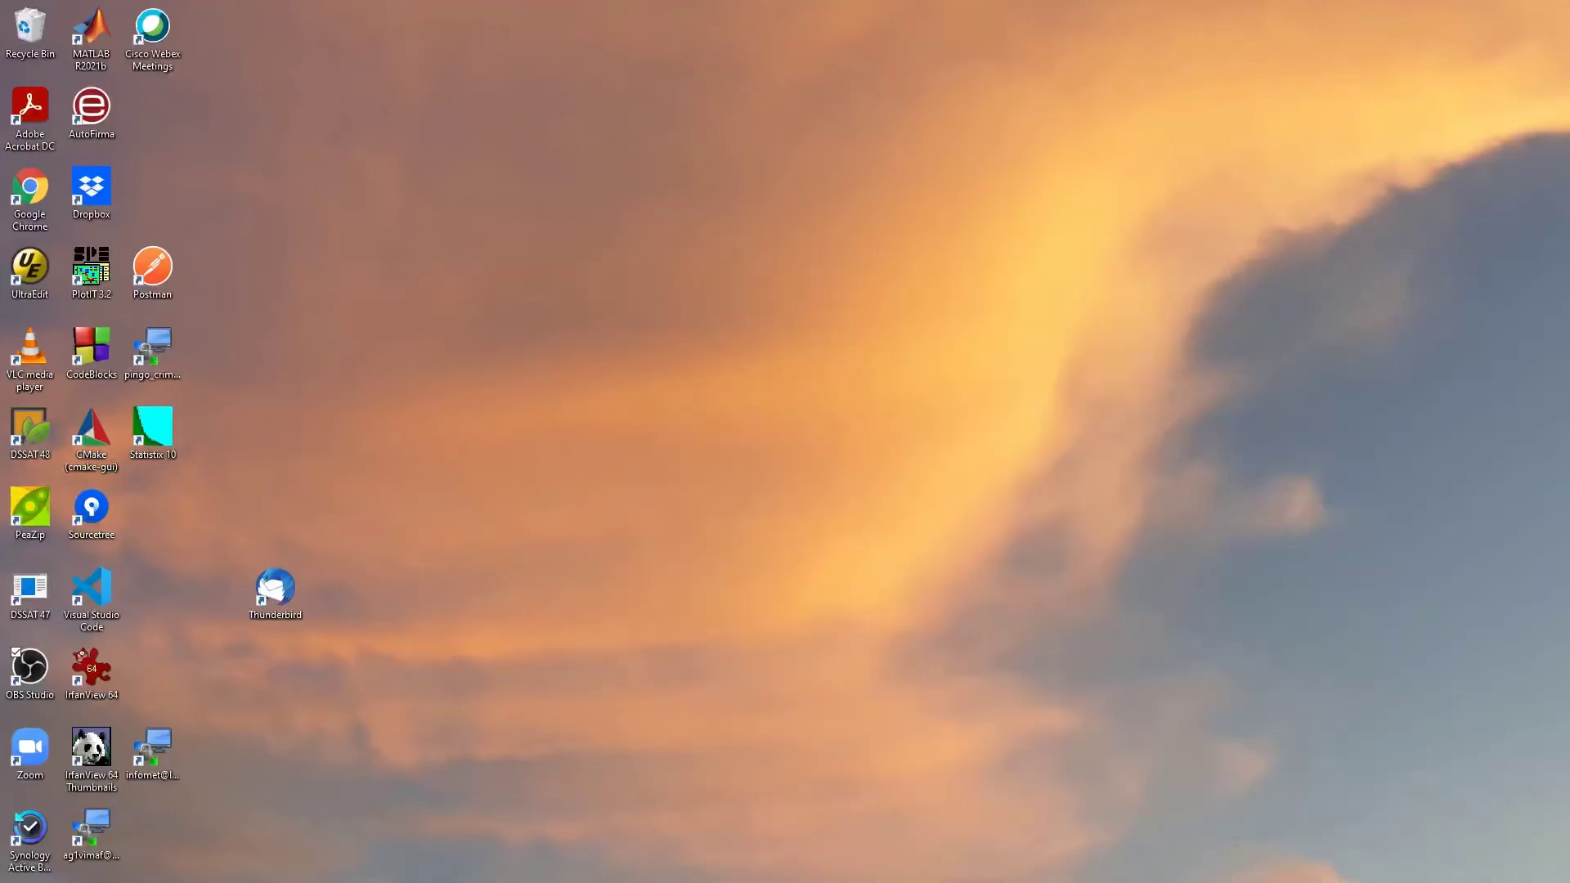
key(super+d)
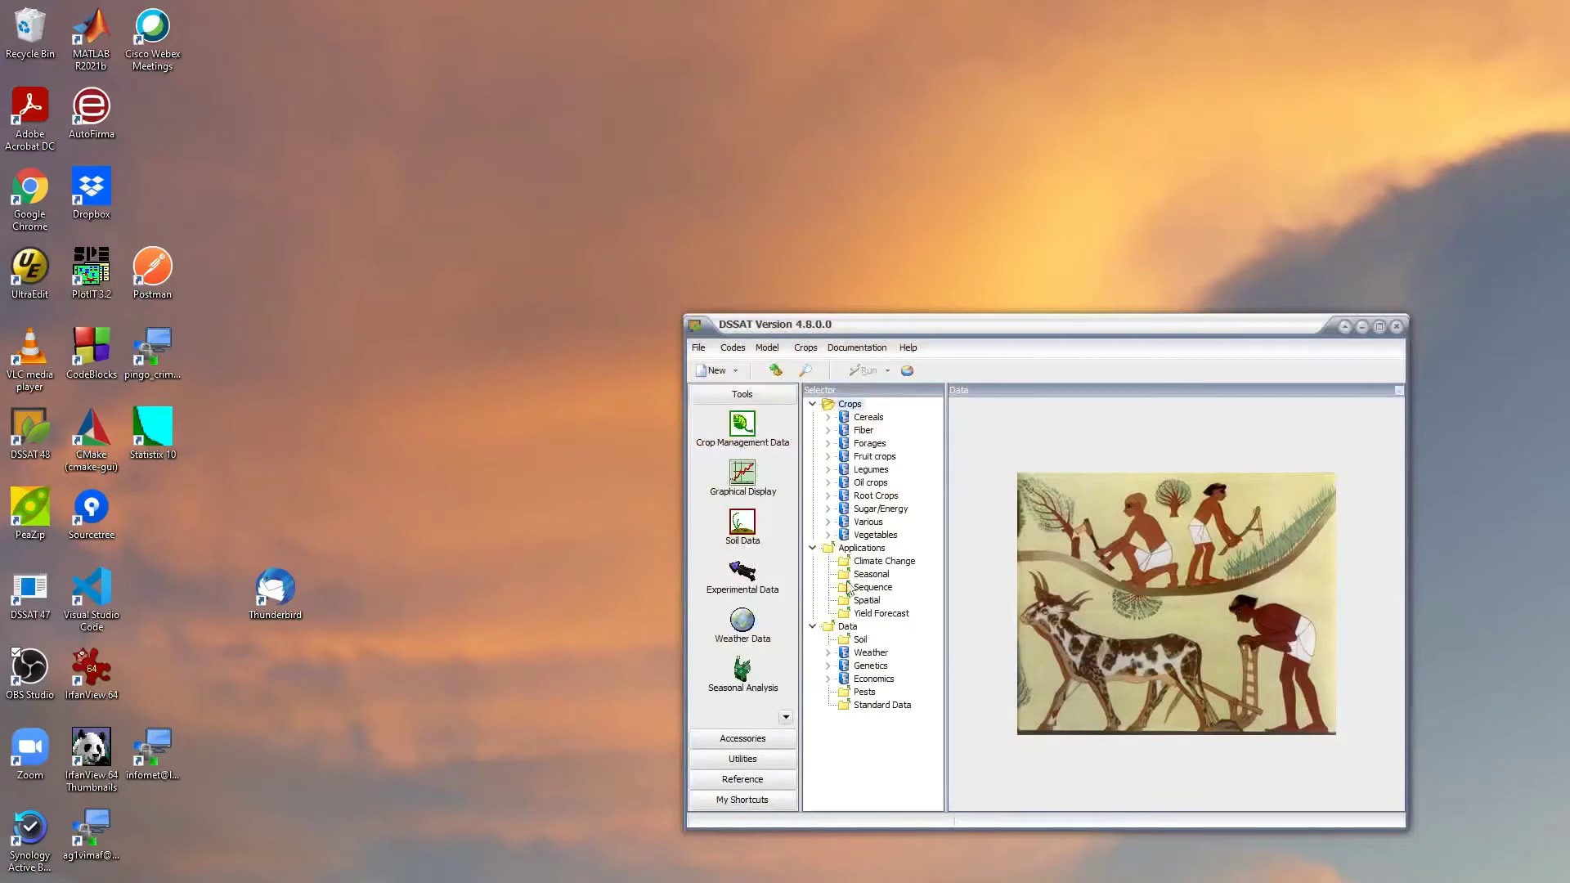
click(767, 740)
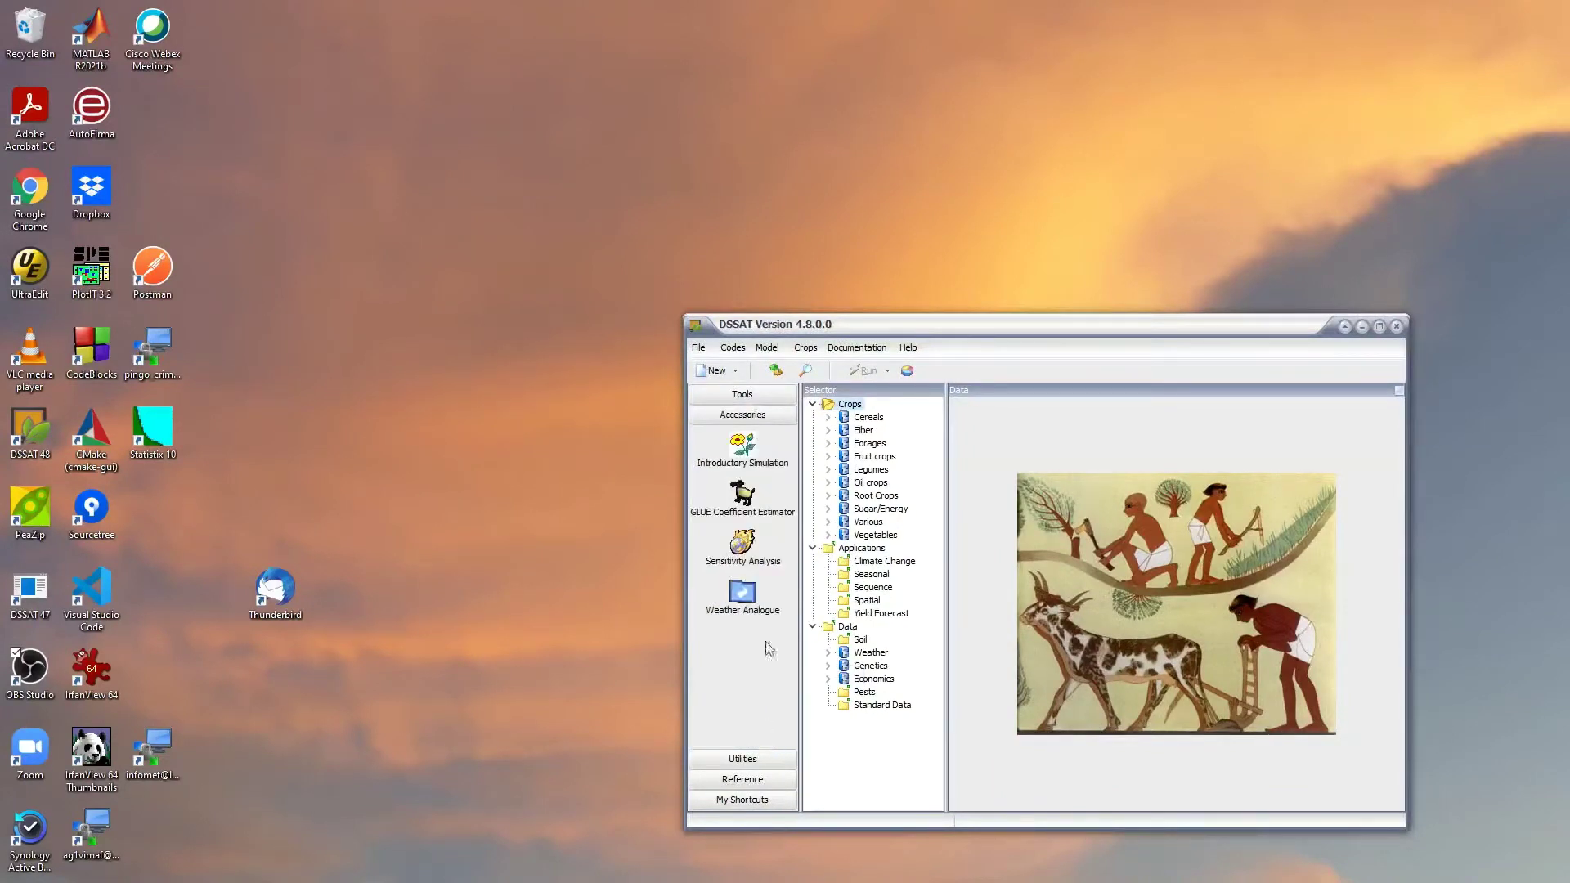
click(746, 553)
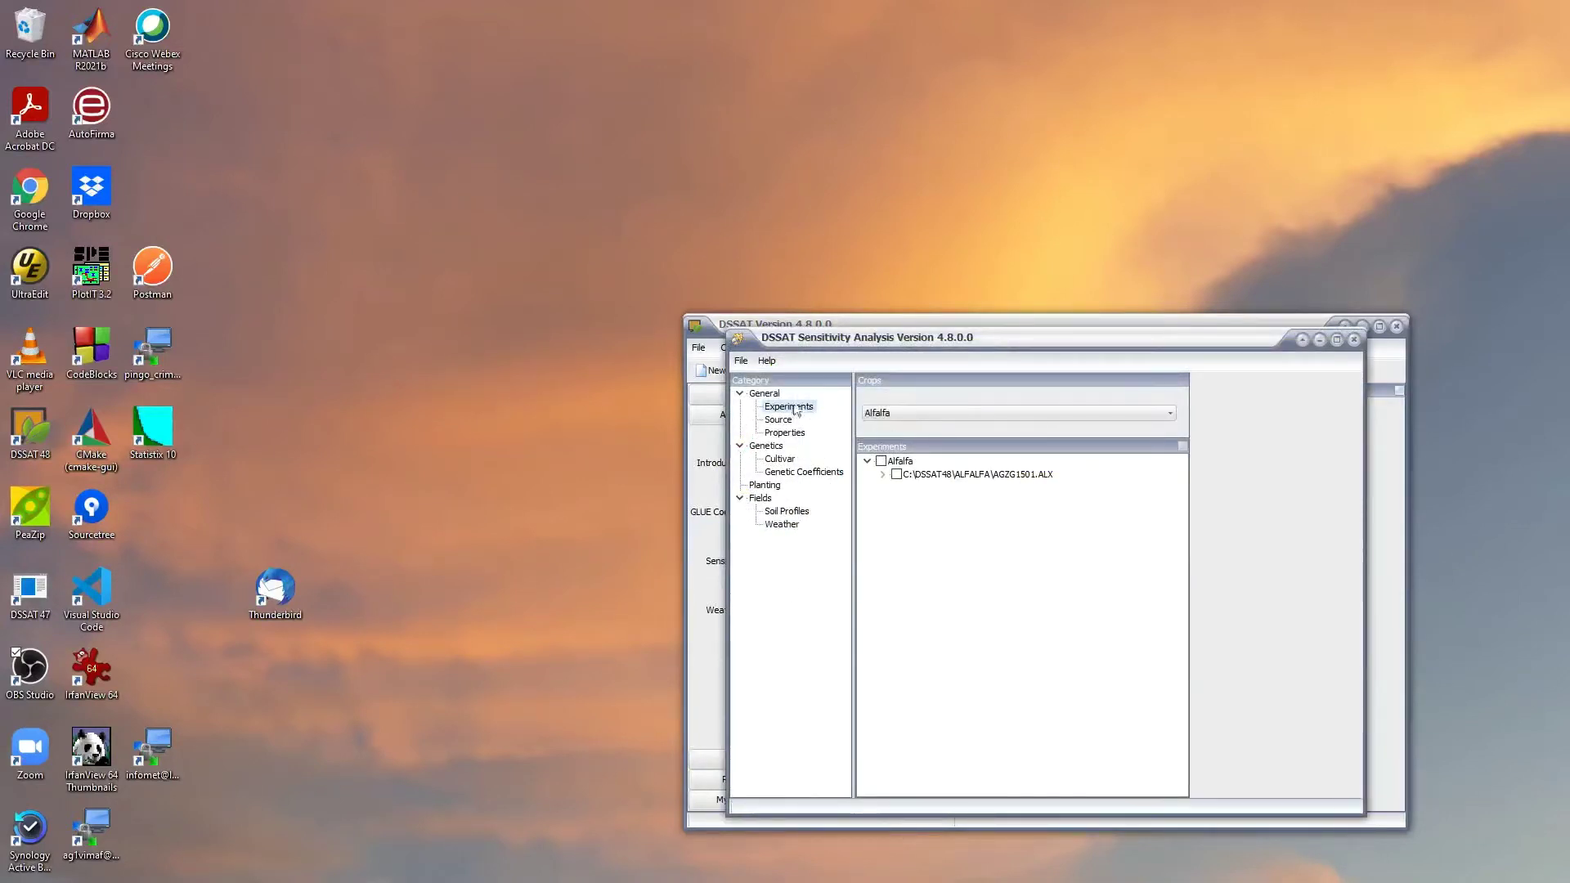
Choose Sunflower as the crop in the Crops list
click(1174, 414)
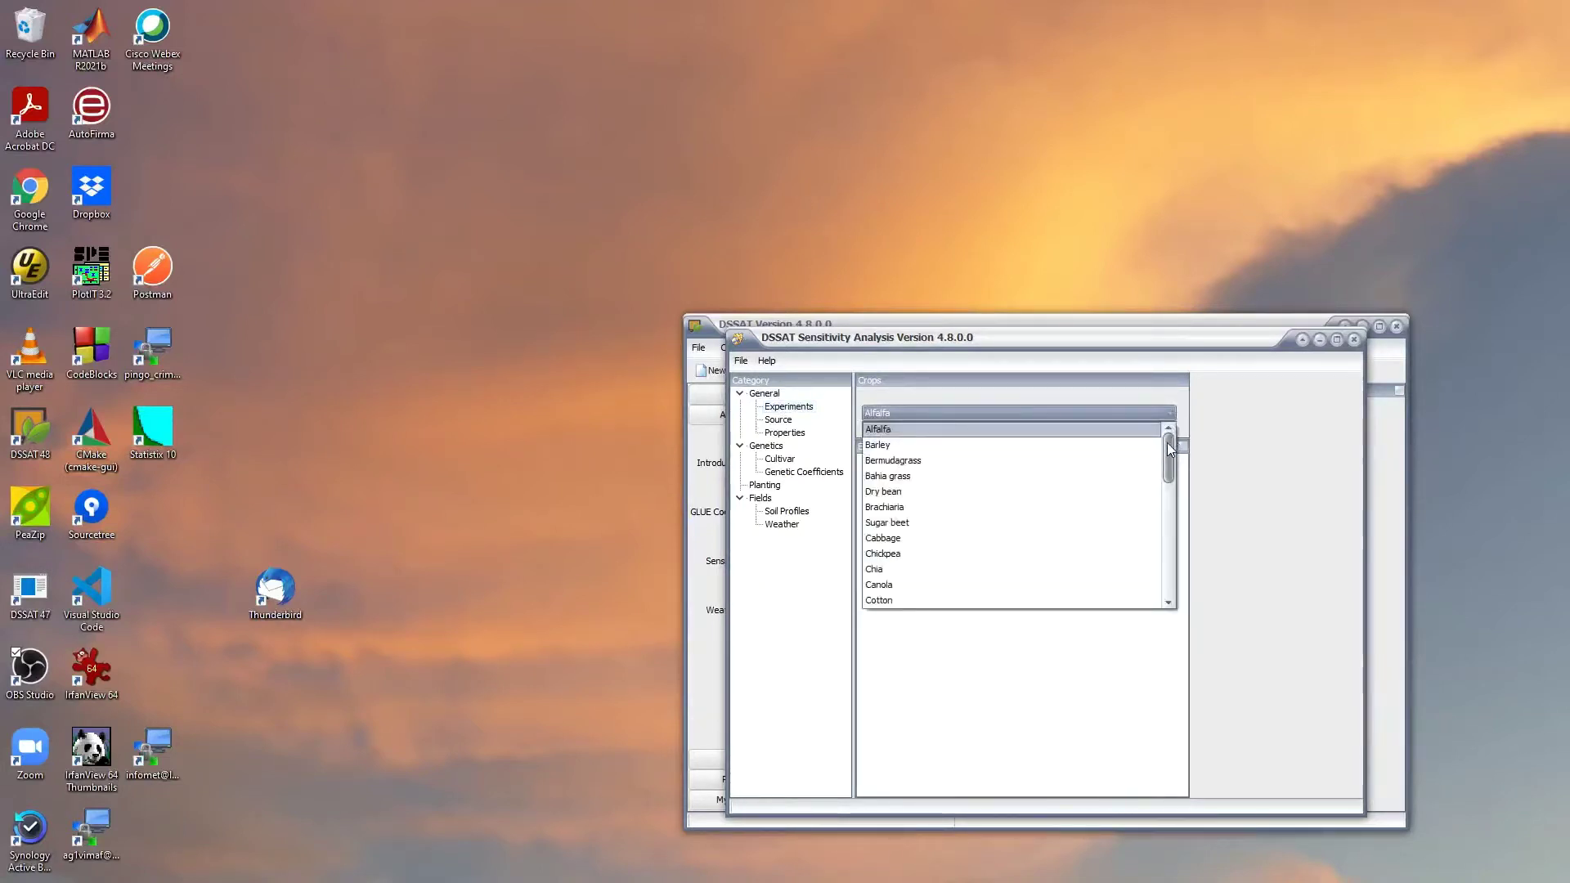
mouse_move(1169, 455)
mouse_down()
mouse_move(1168, 570)
mouse_move(1175, 439)
mouse_up()
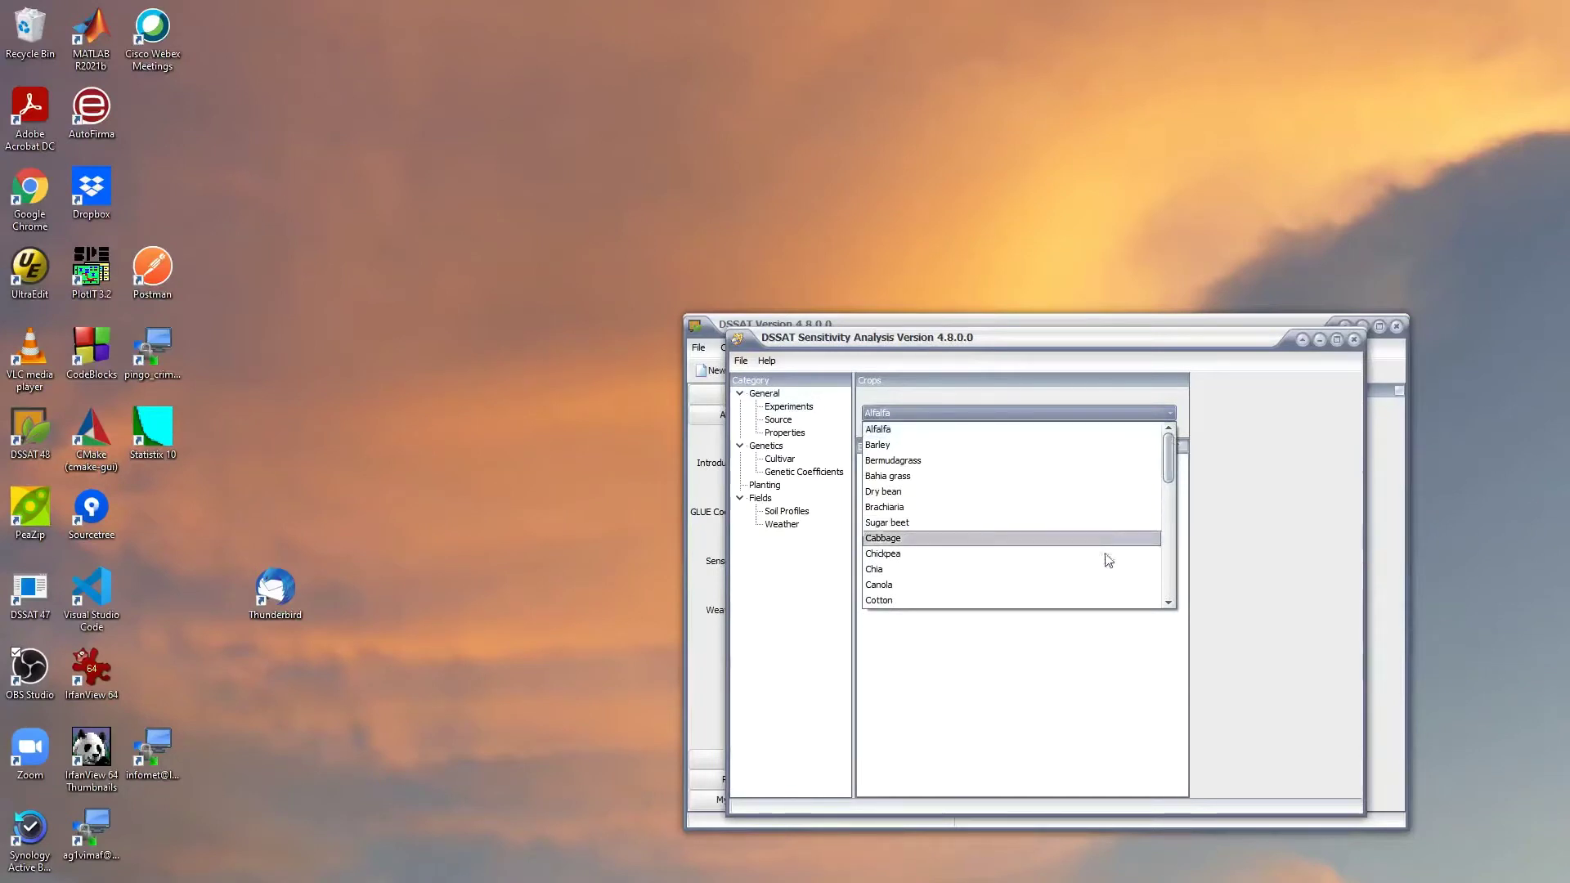
click(1169, 585)
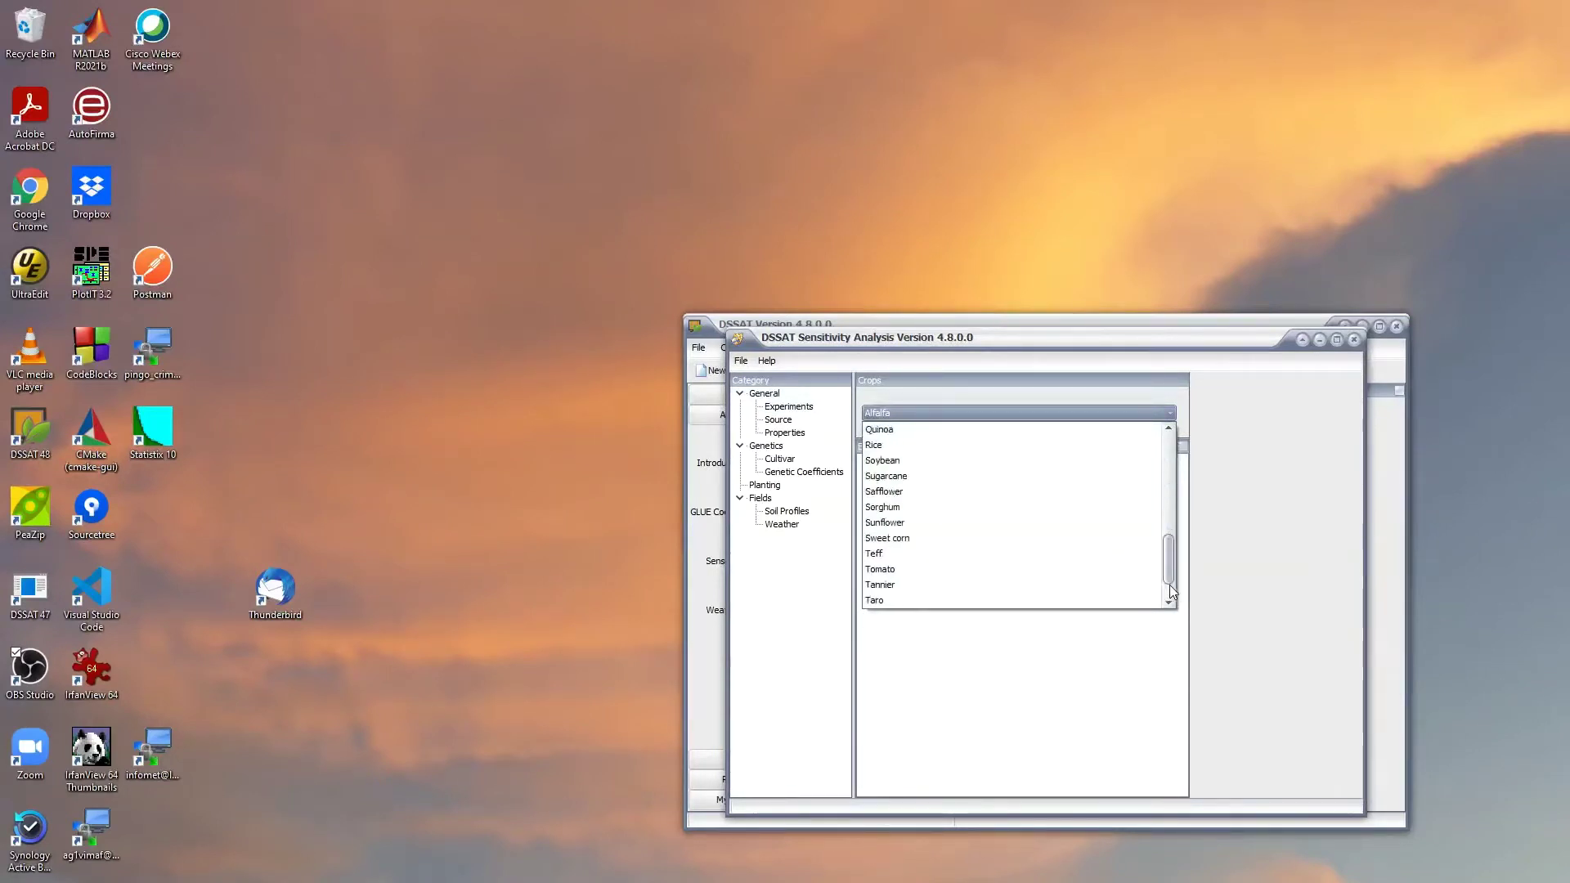
click(911, 523)
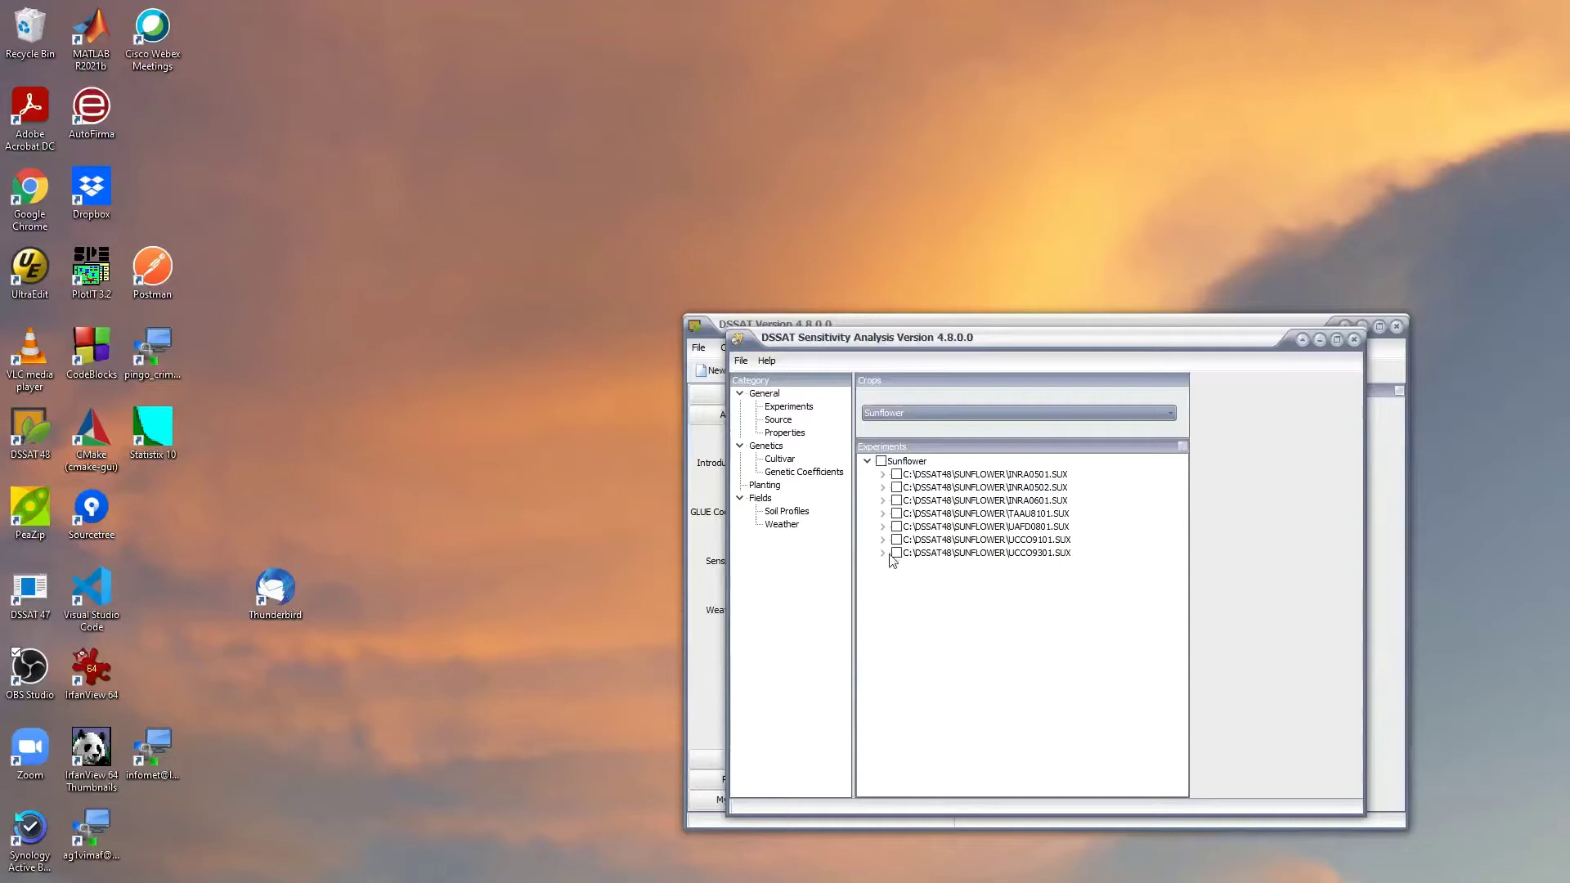
Expand UCCO9301.SUX and tick treatment 1993 I9 I for the analysis
click(885, 553)
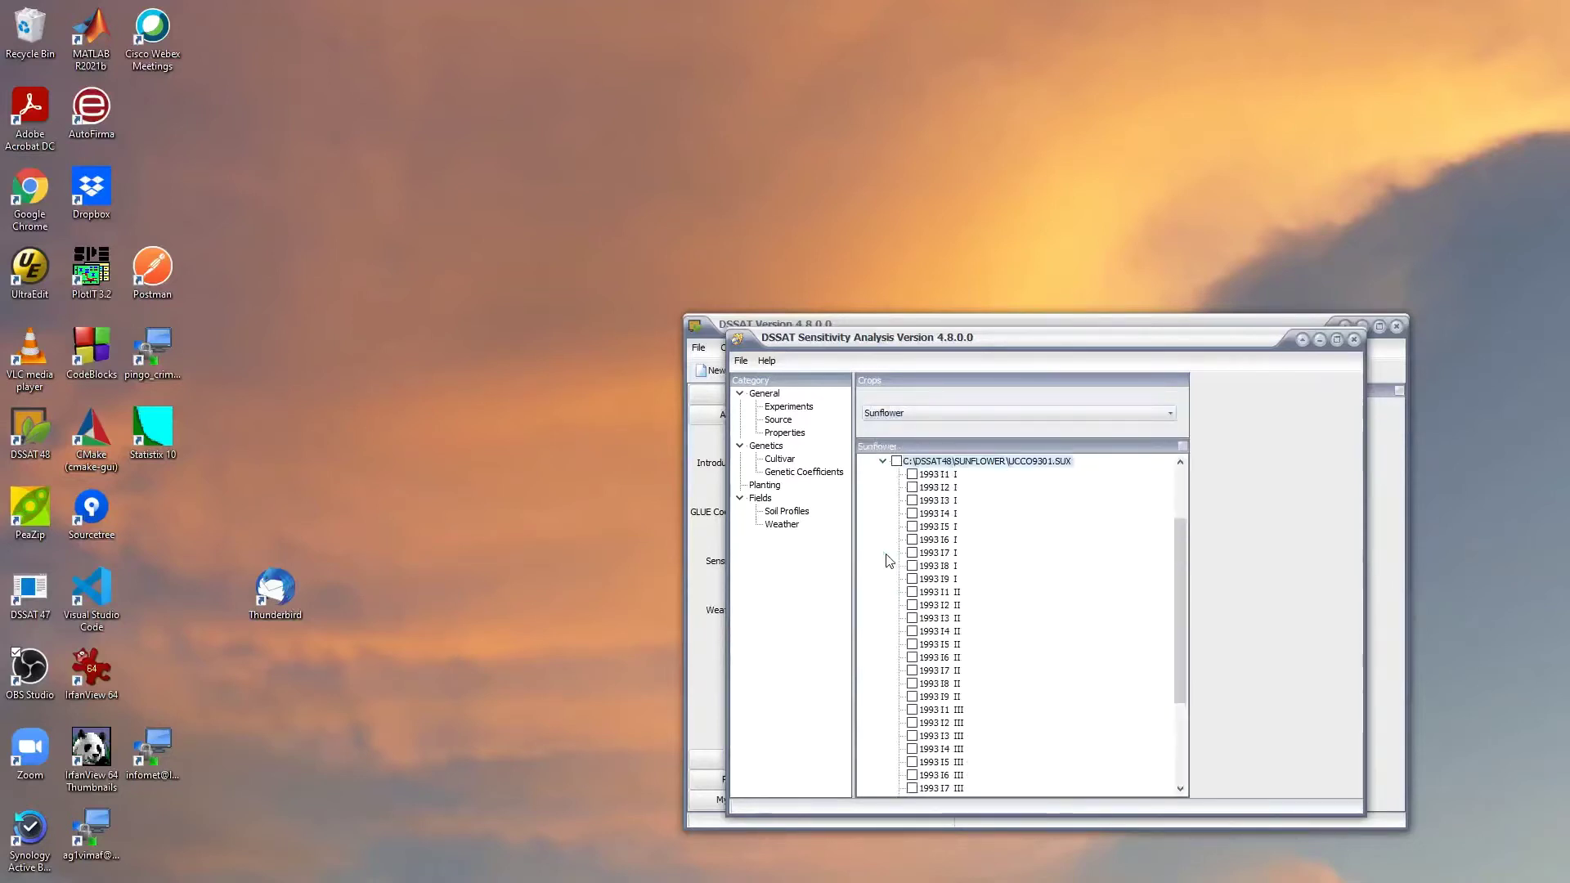
scroll(952, 609, down, 3)
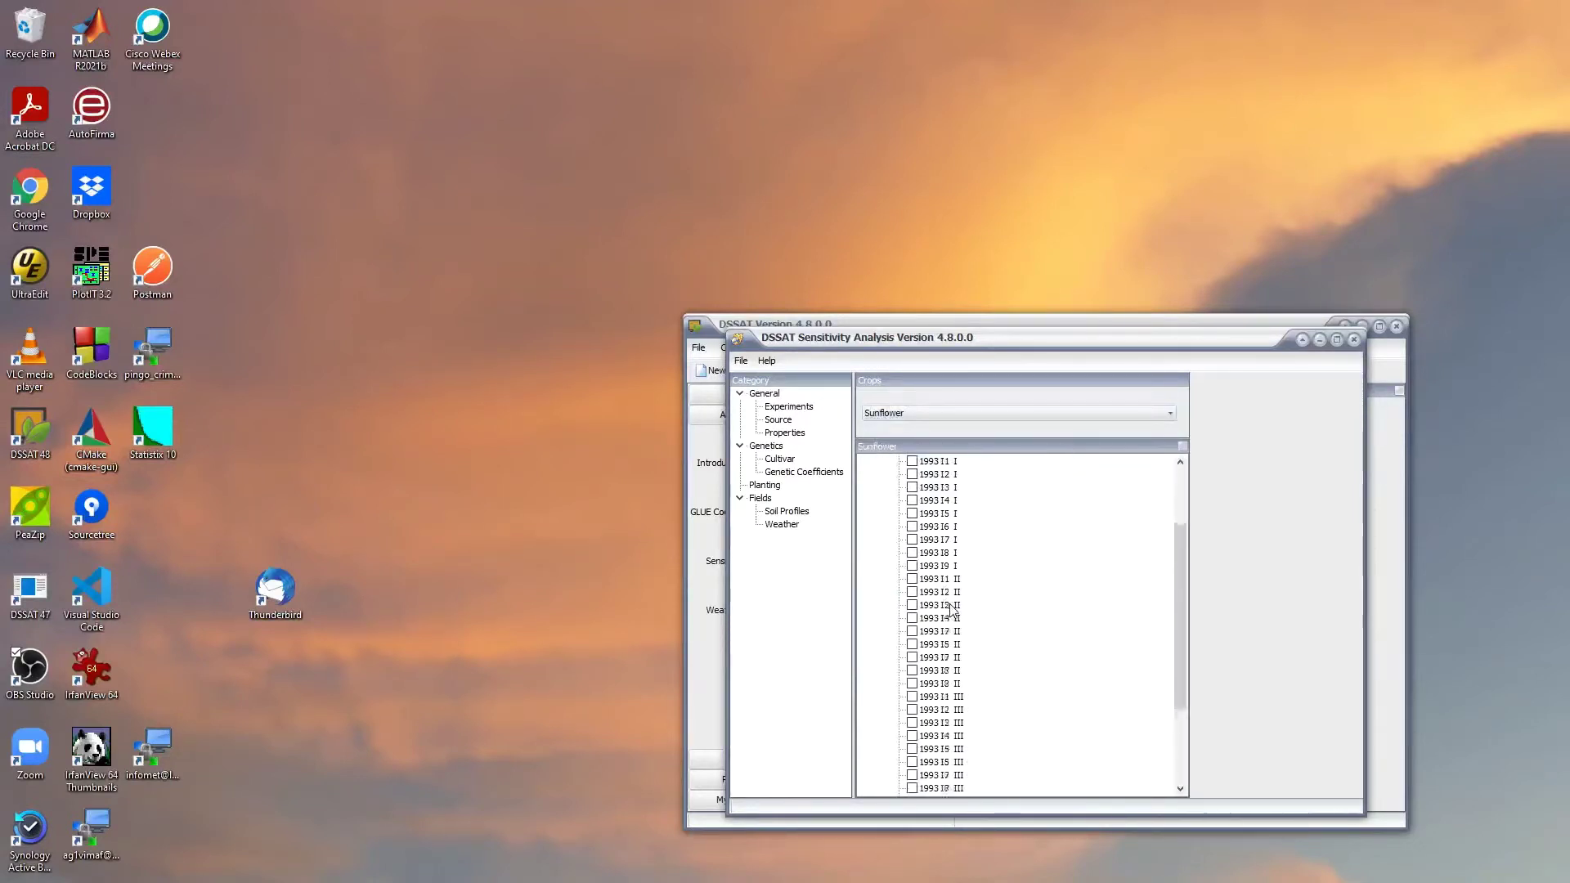
scroll(951, 609, up, 4)
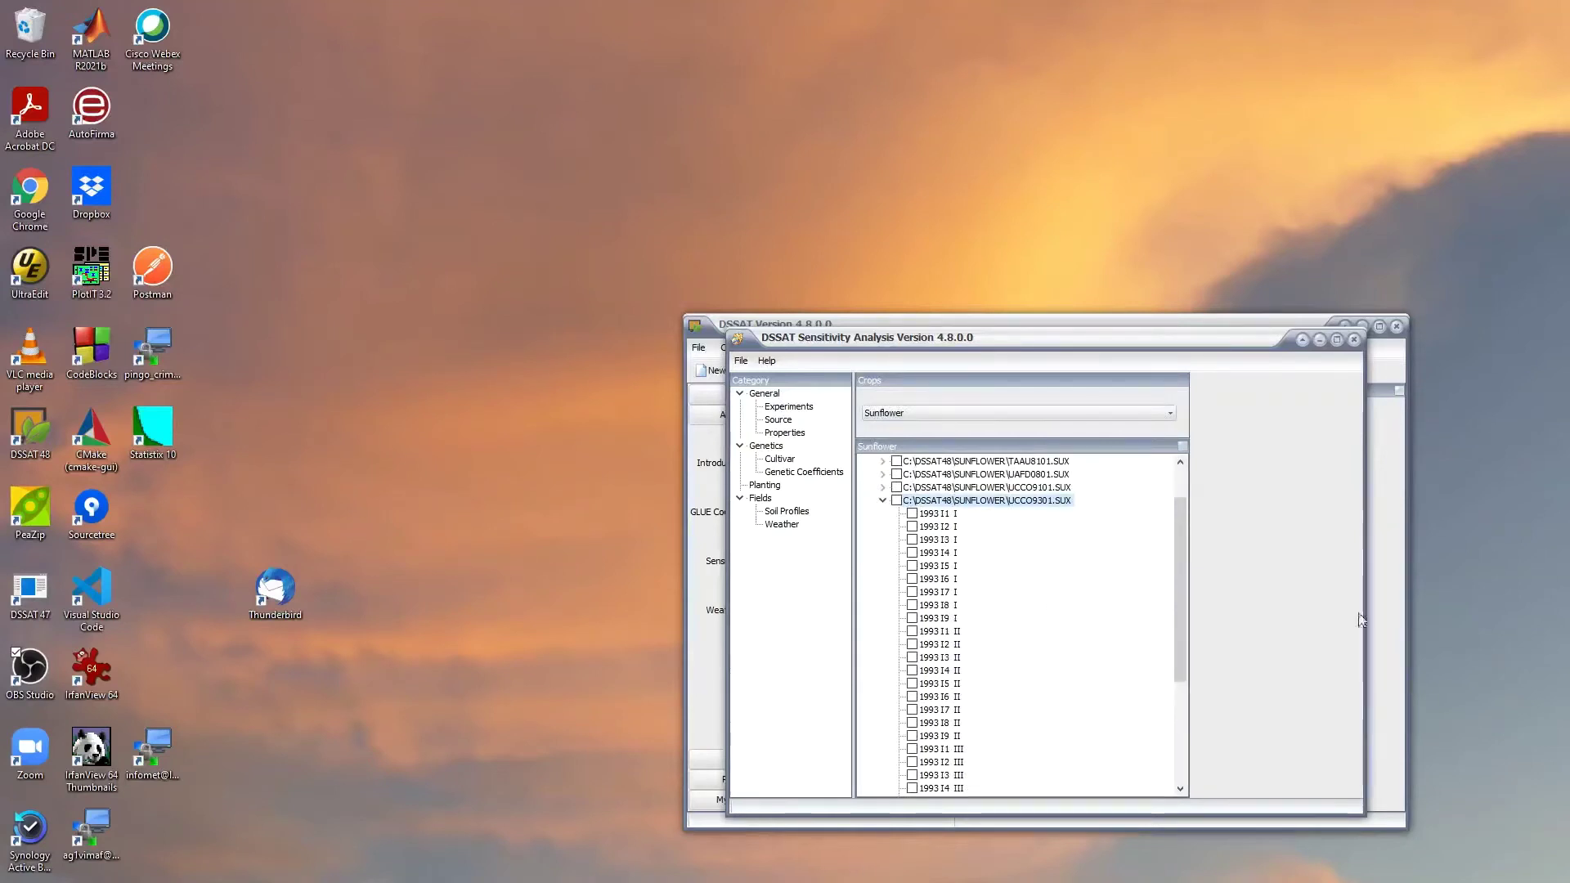
click(914, 620)
click(913, 620)
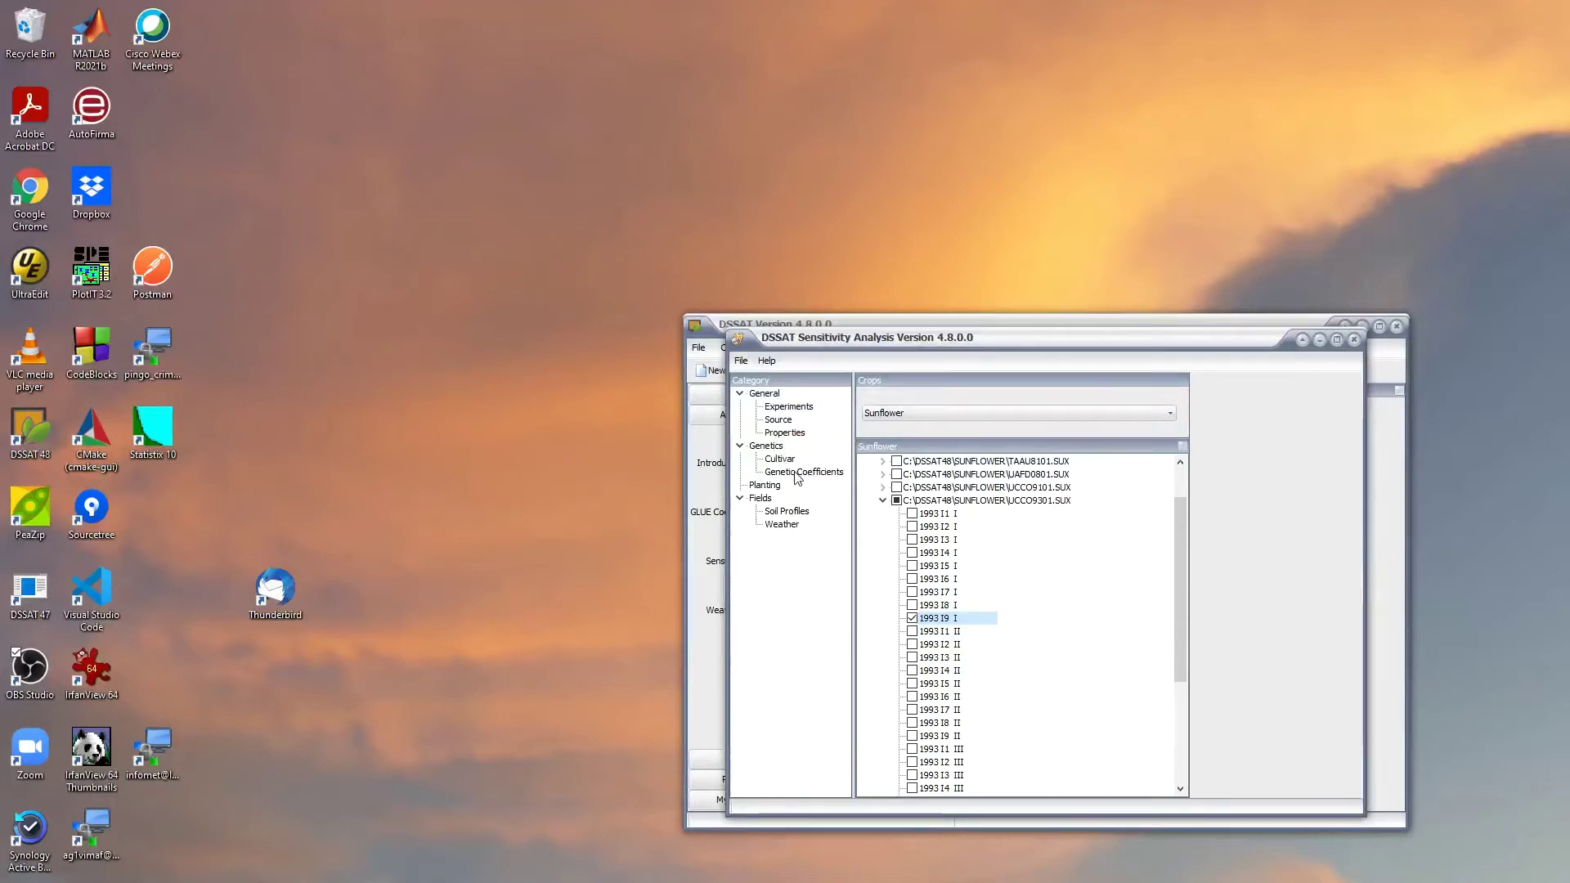
Vary genetic coefficient P1 from 100 in increments of 10 over 20 iterations, generating the levels
click(798, 474)
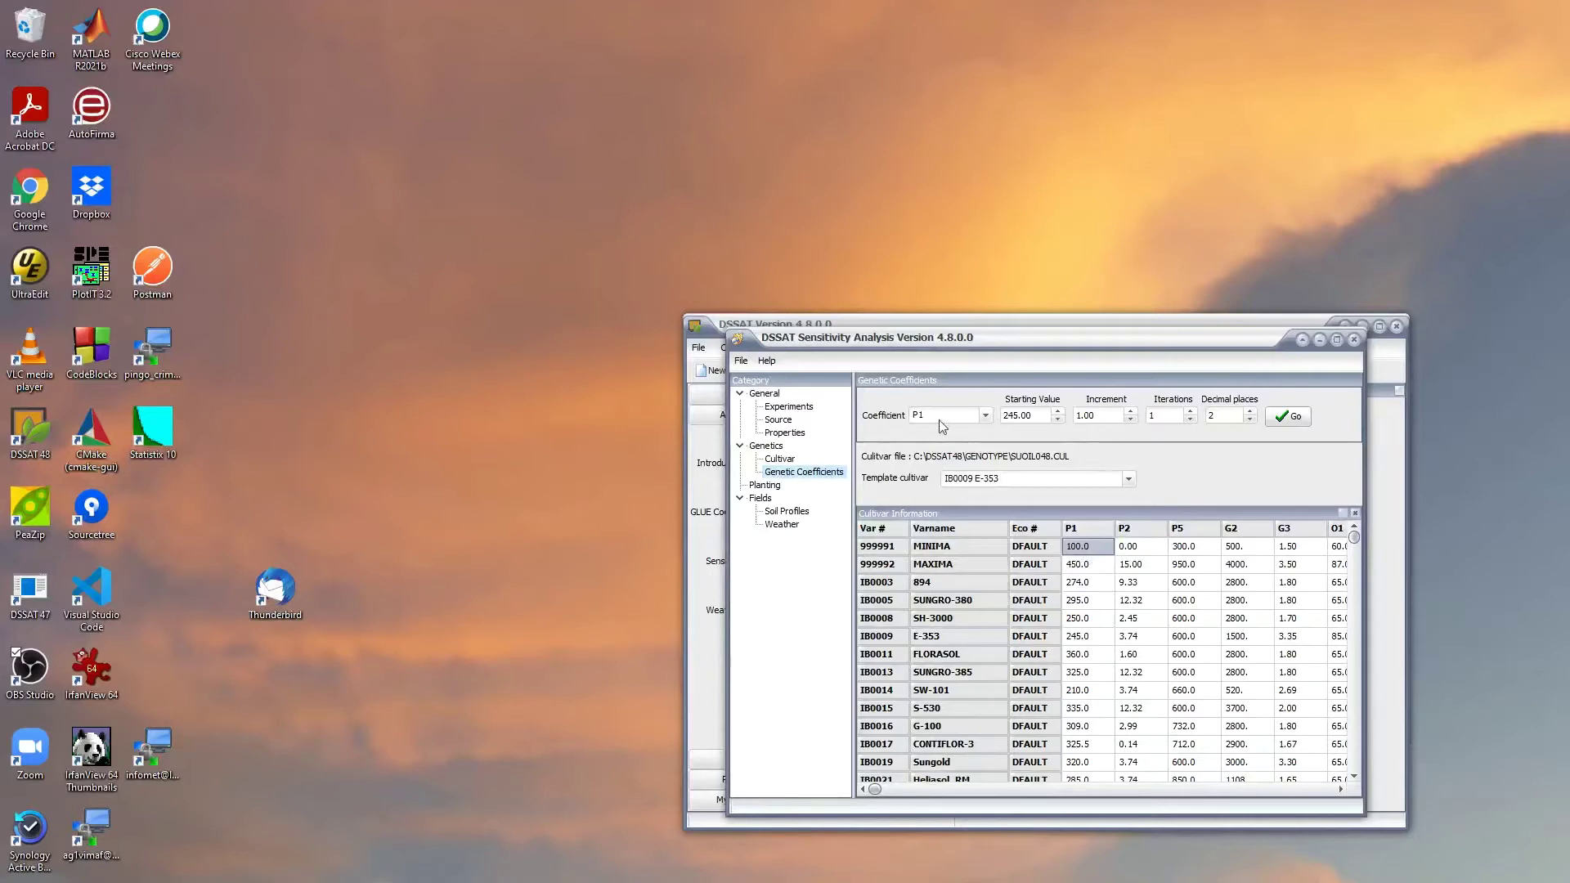
click(986, 417)
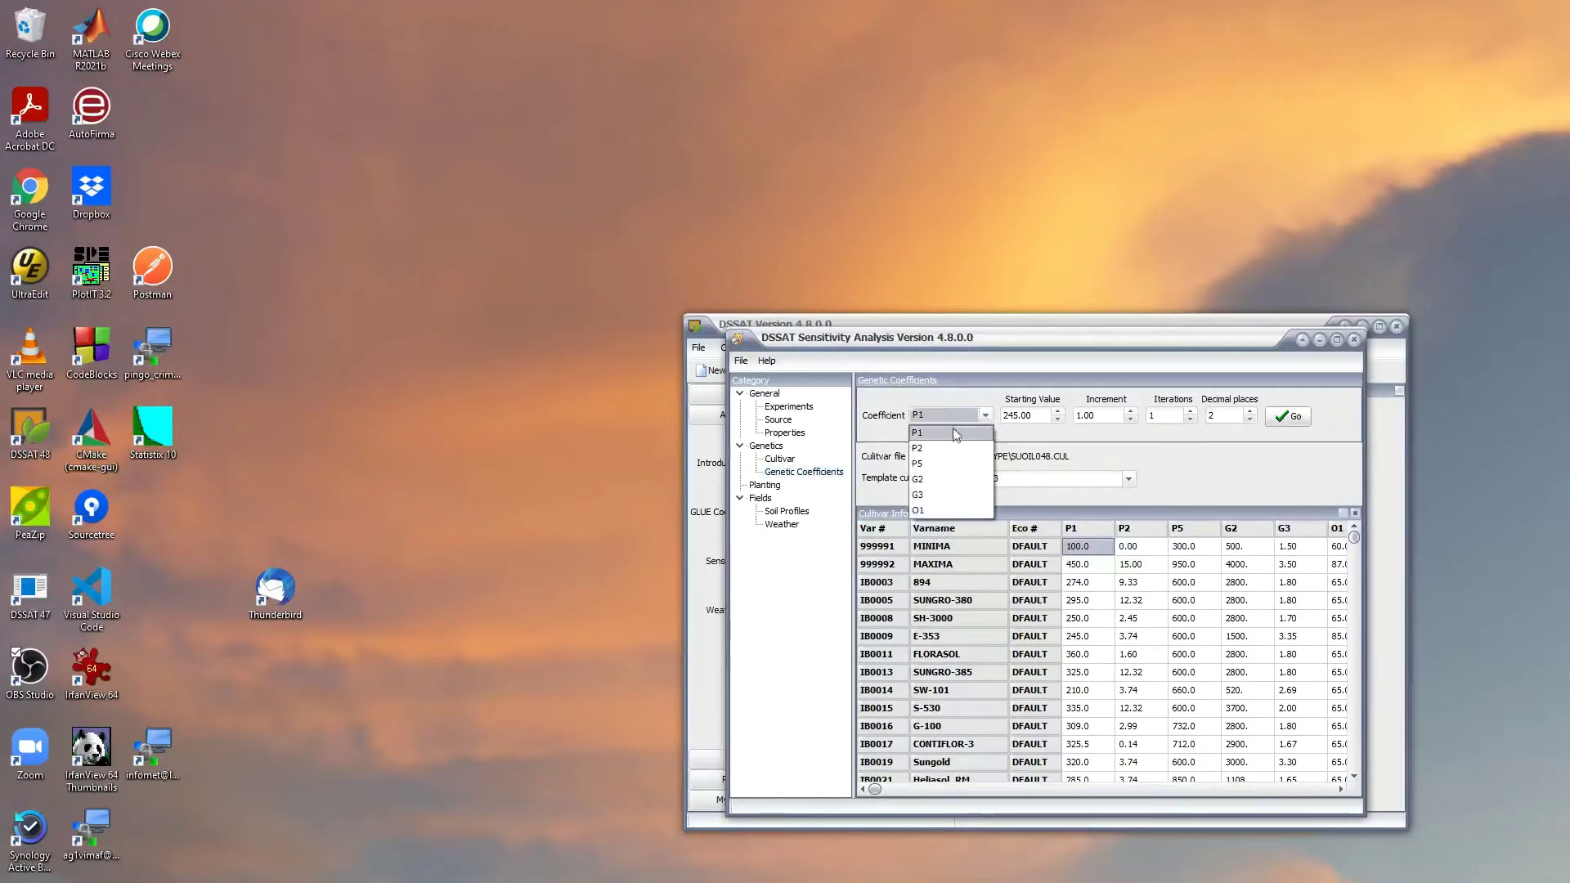
click(947, 433)
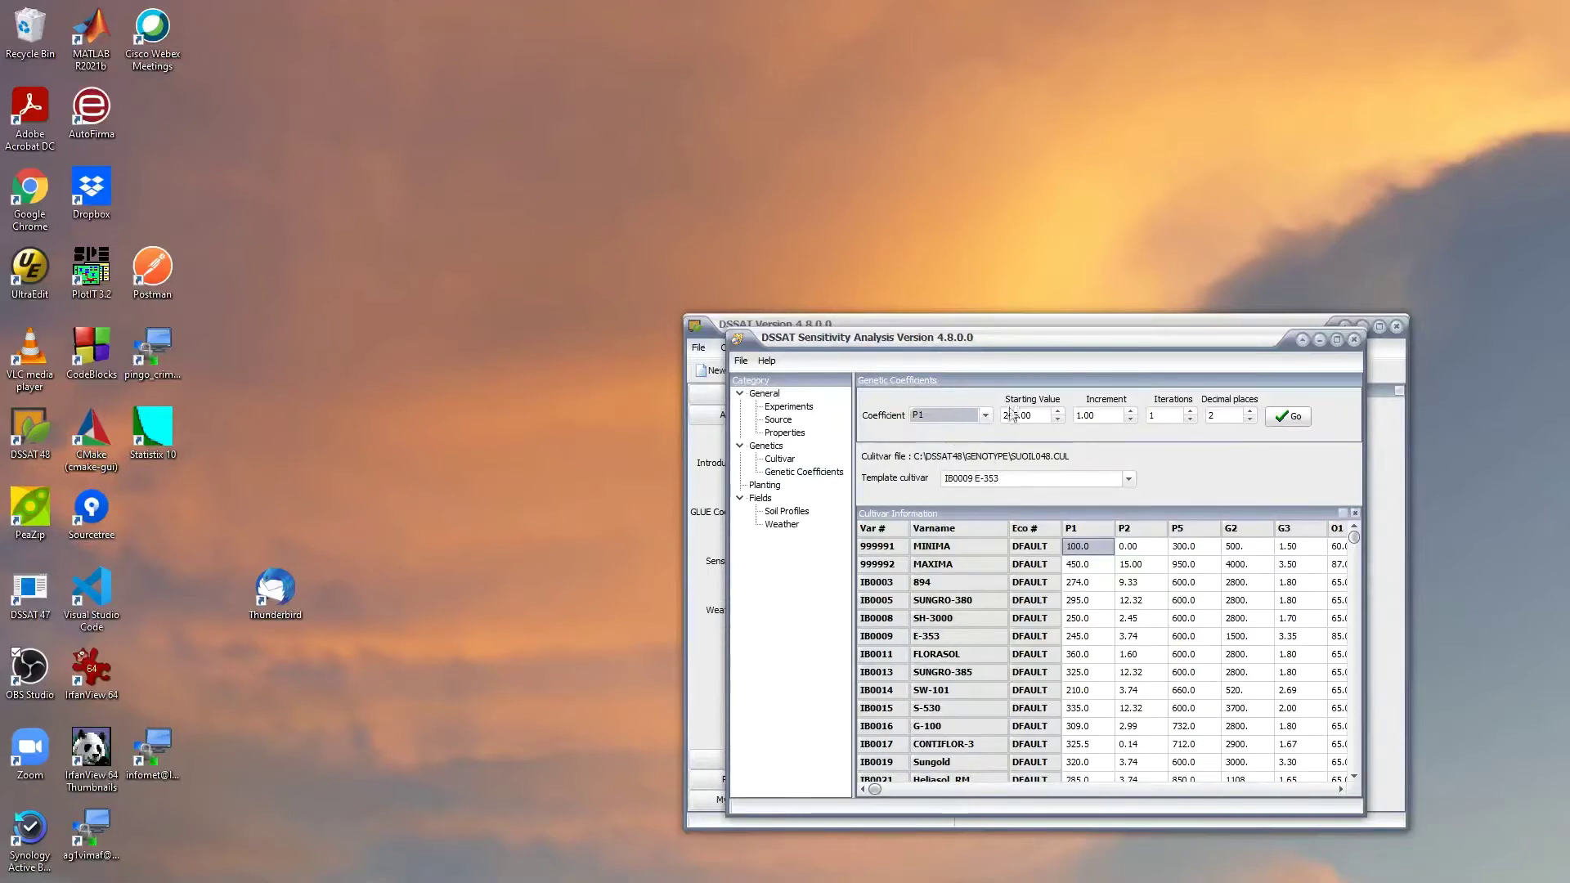
double_click(1042, 416)
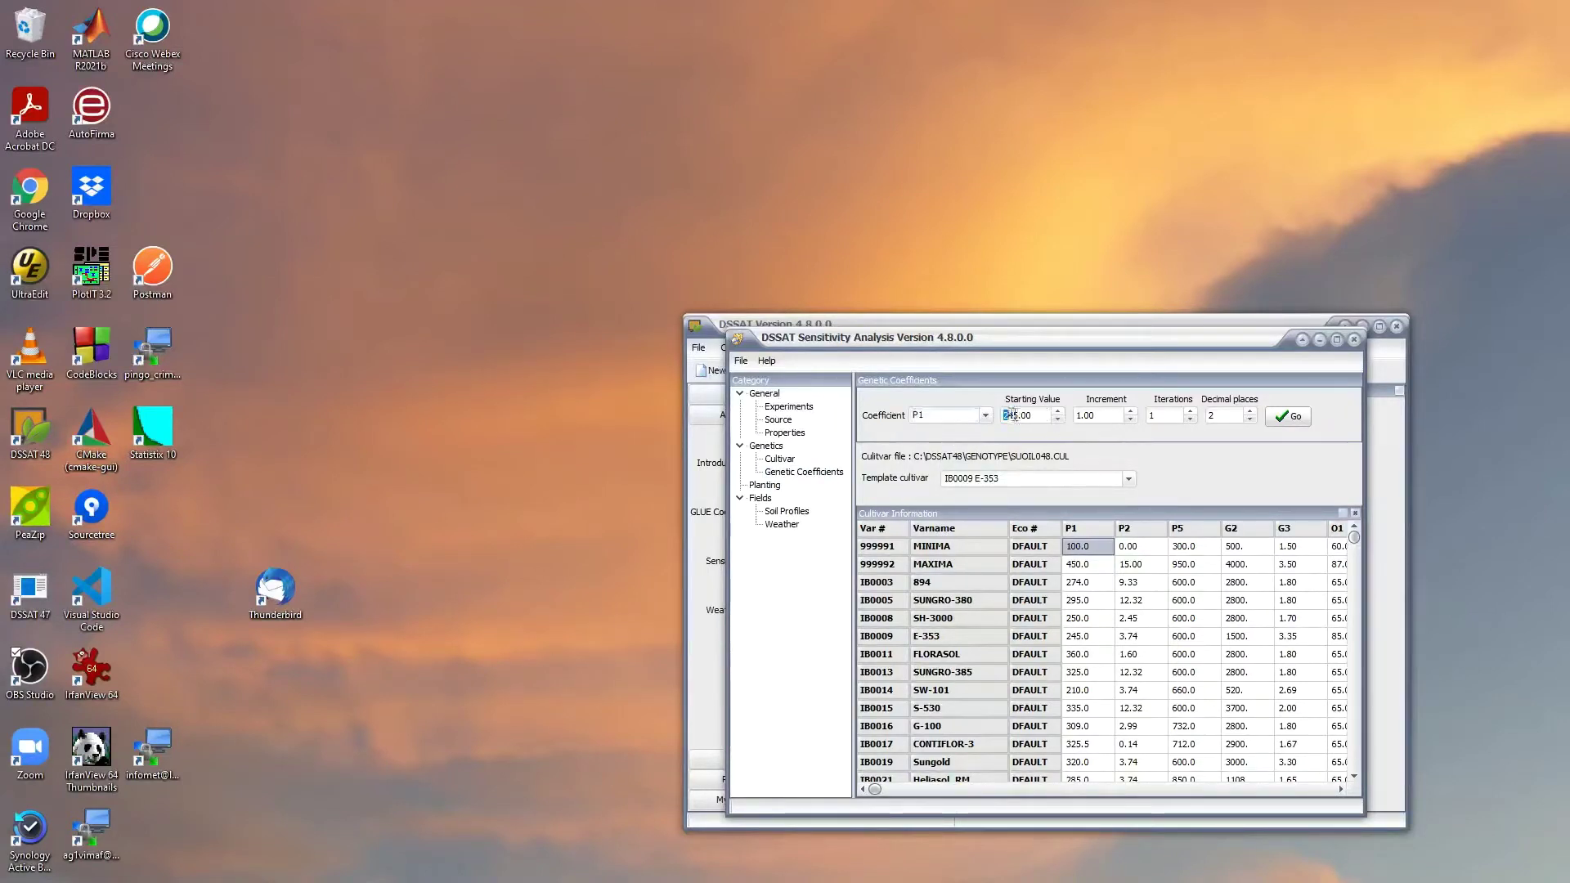
drag(1014, 416, 1046, 421)
text(1)
double_click(1099, 413)
text(10)
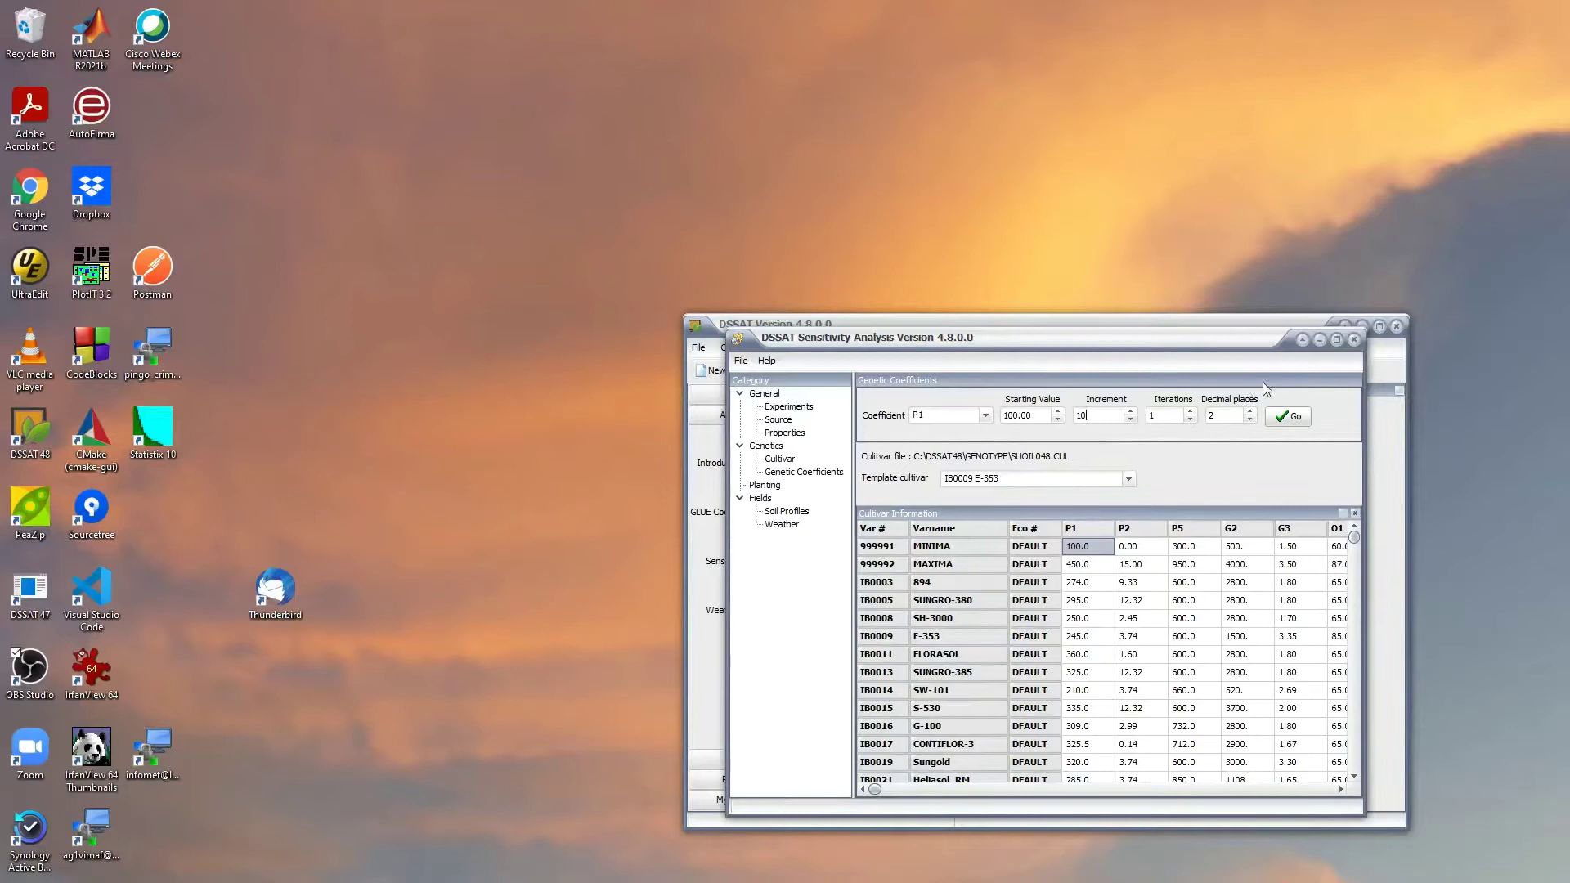
double_click(1168, 413)
click(1304, 419)
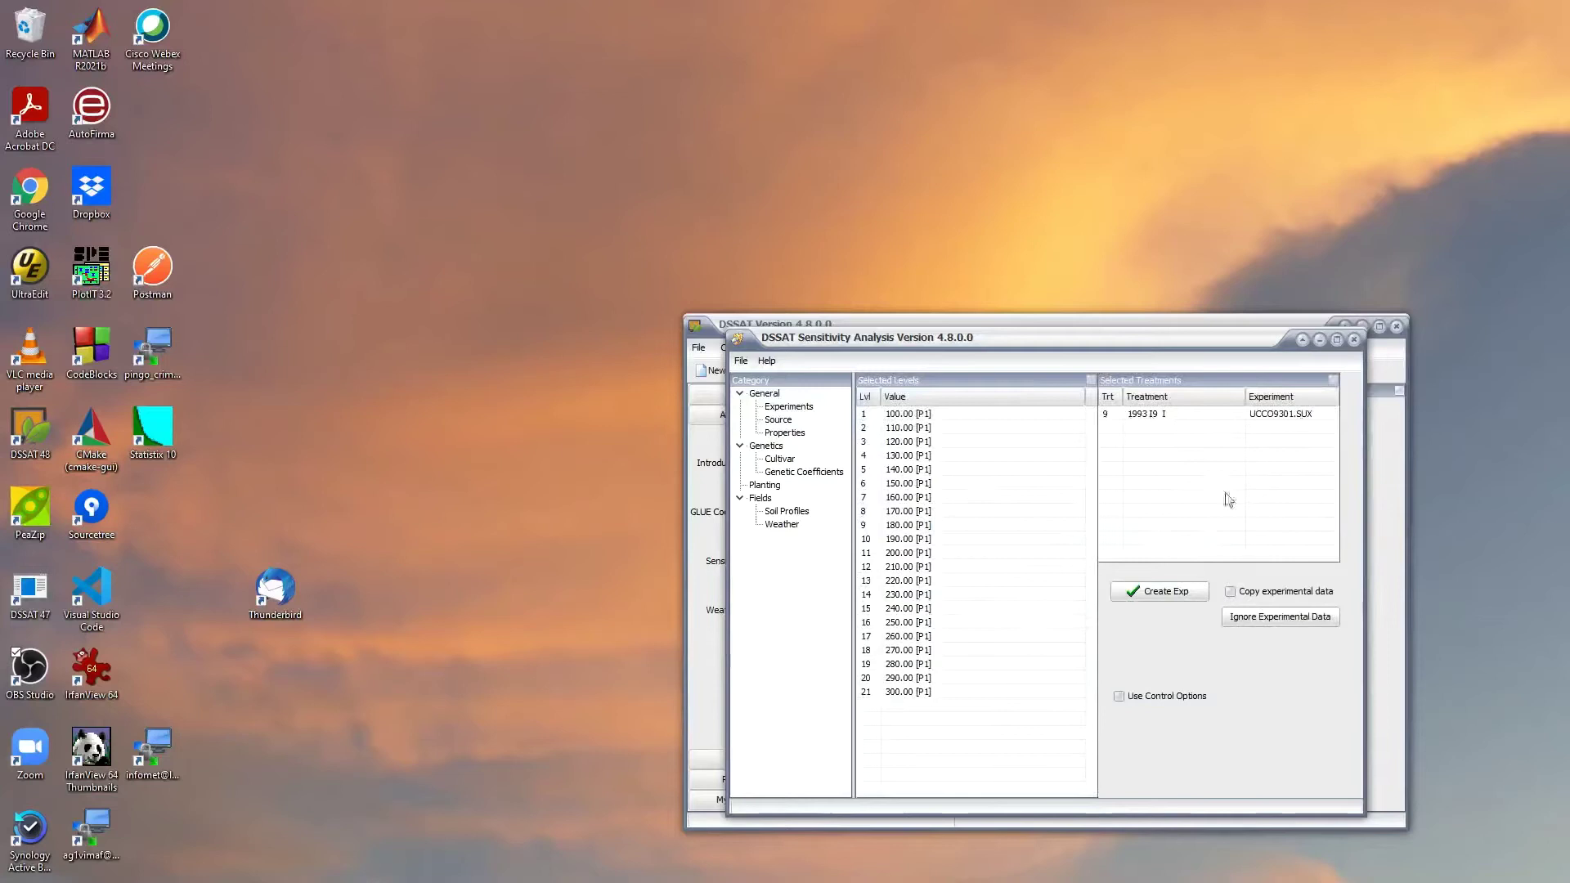
Create the experiment, overwrite UCCO9301.SUX in SensWork, and delete the temporary cultivar file
click(1170, 597)
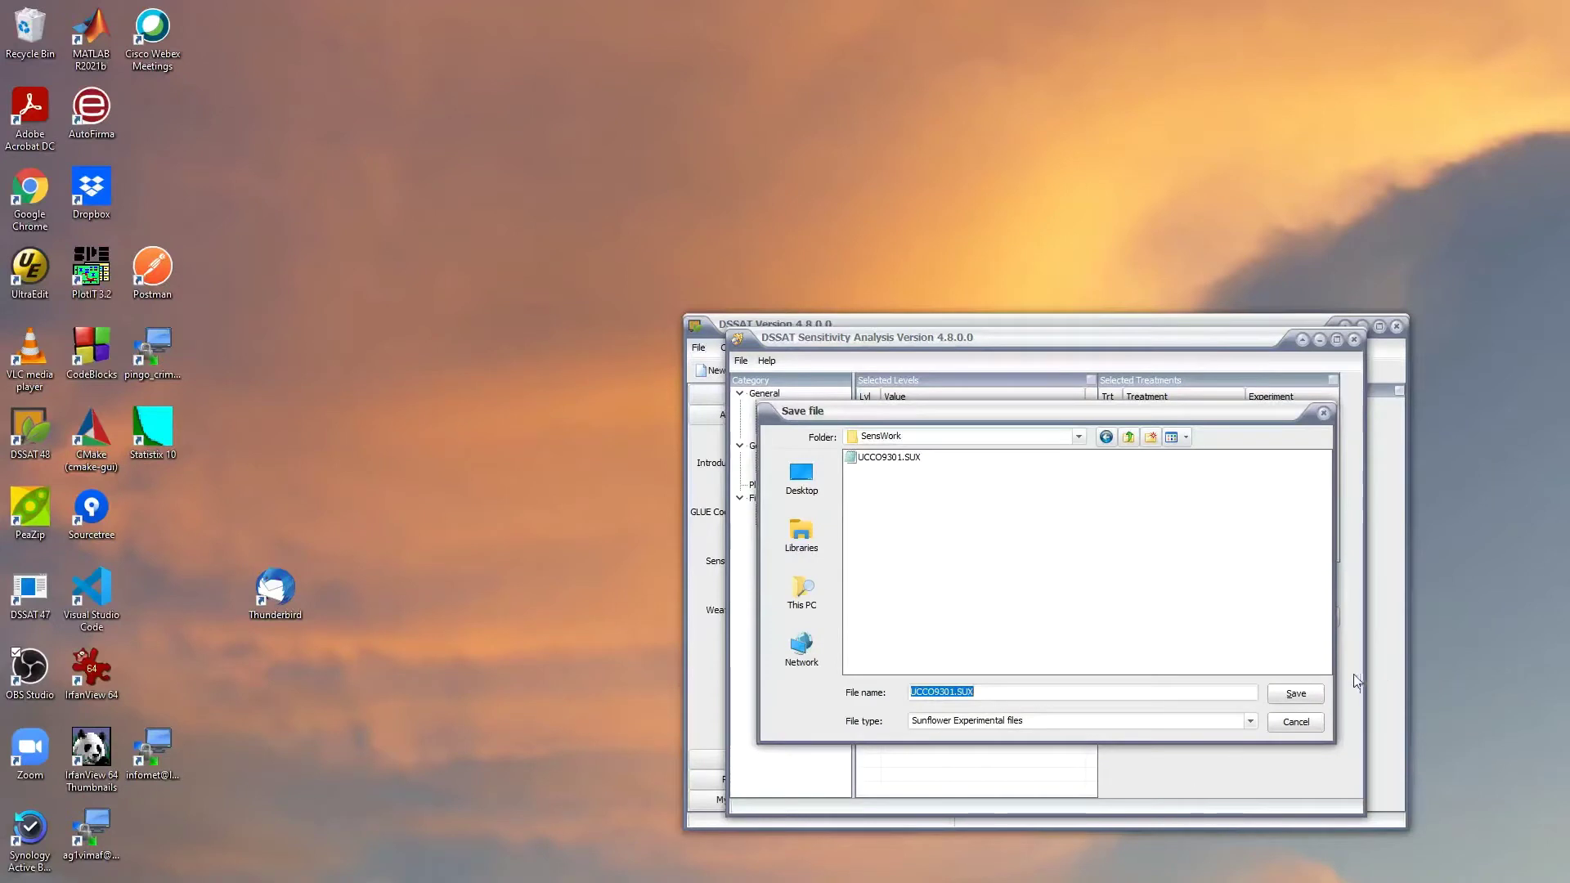
click(1297, 696)
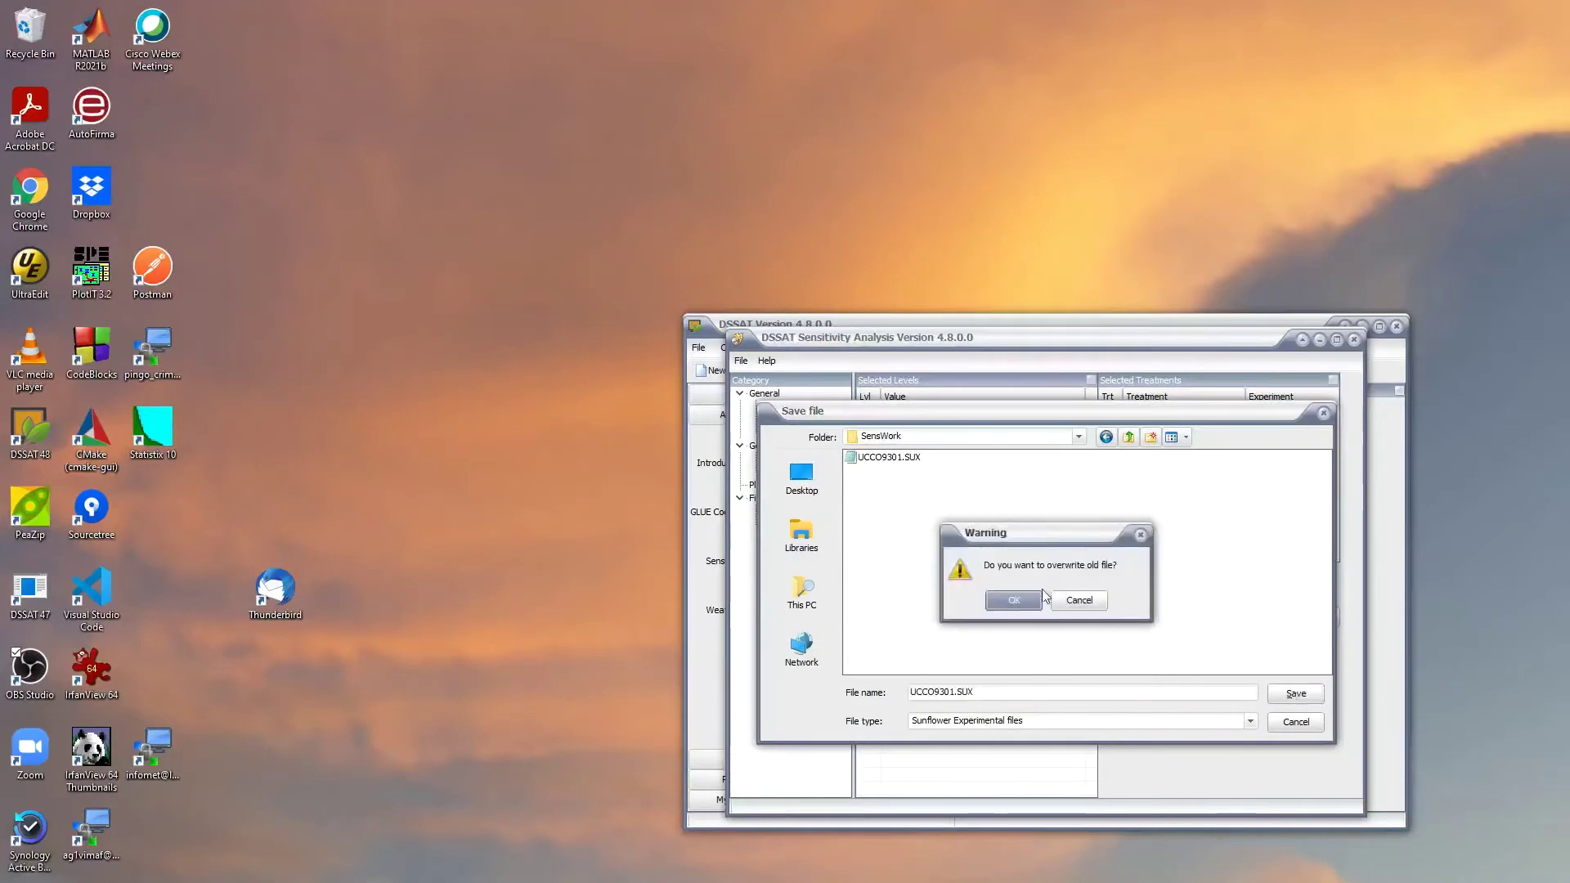
click(1019, 604)
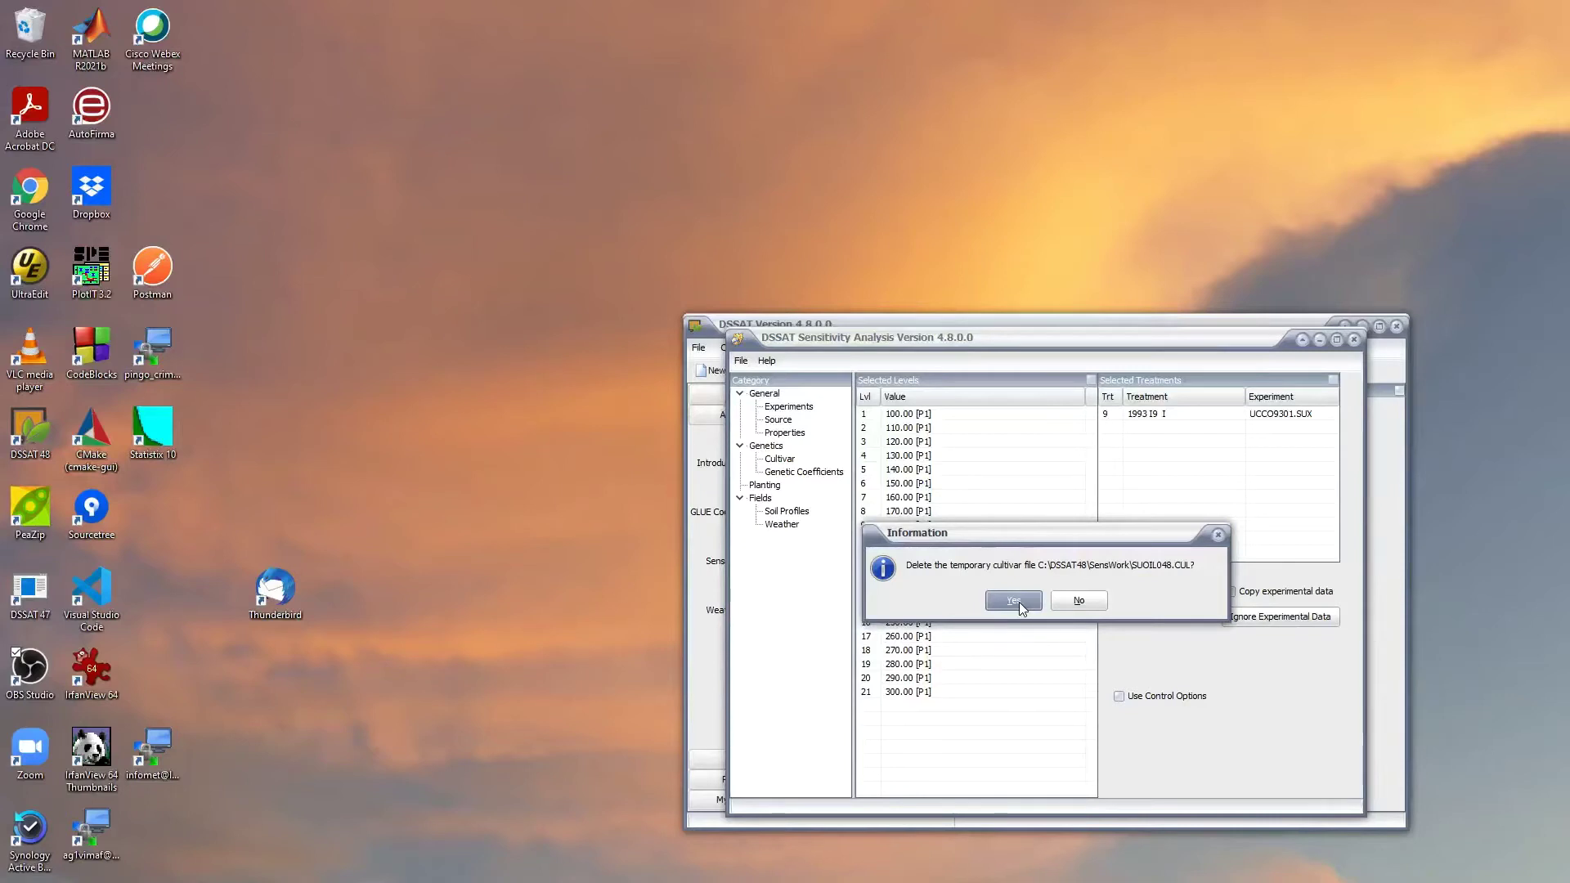
click(1014, 602)
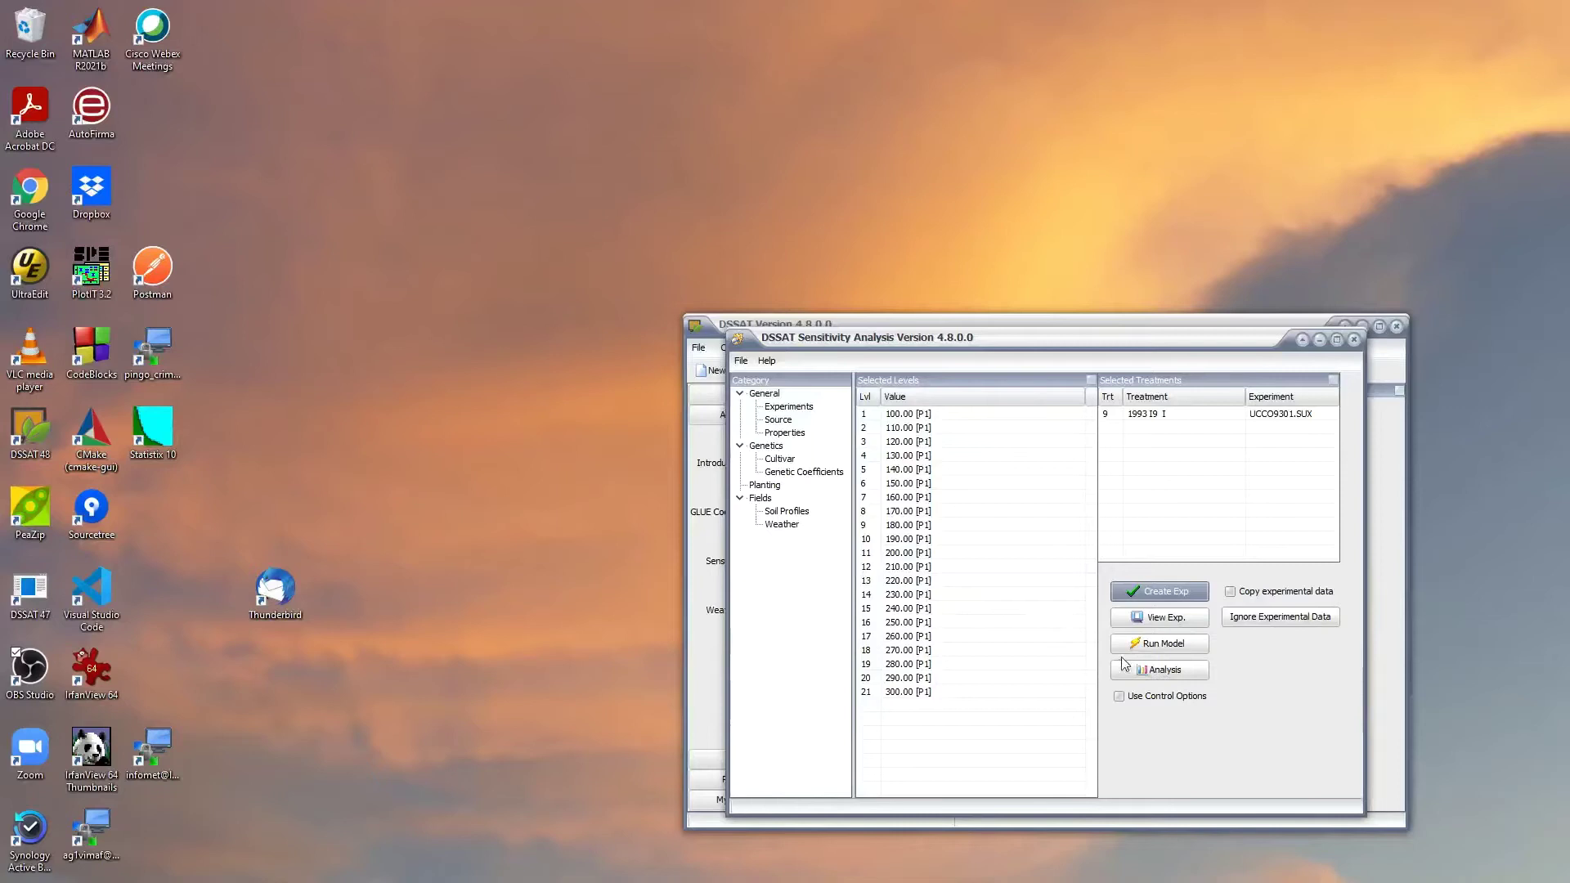
Set control level 8 (CSV outputs, only Summary.OUT) and run all 21 P1 simulations
click(1119, 697)
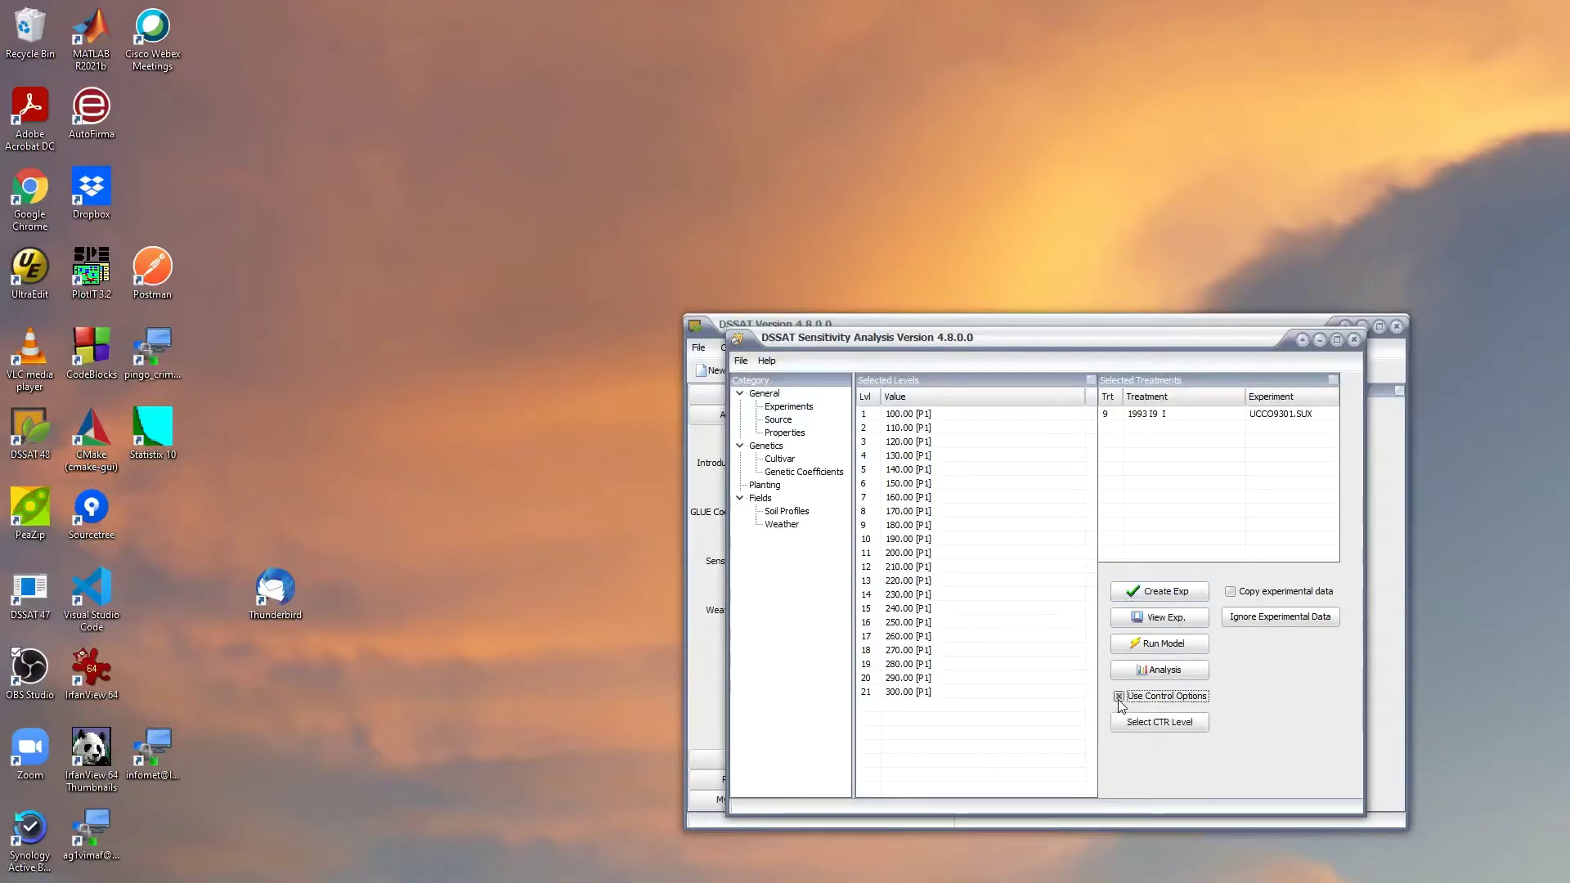
click(1168, 725)
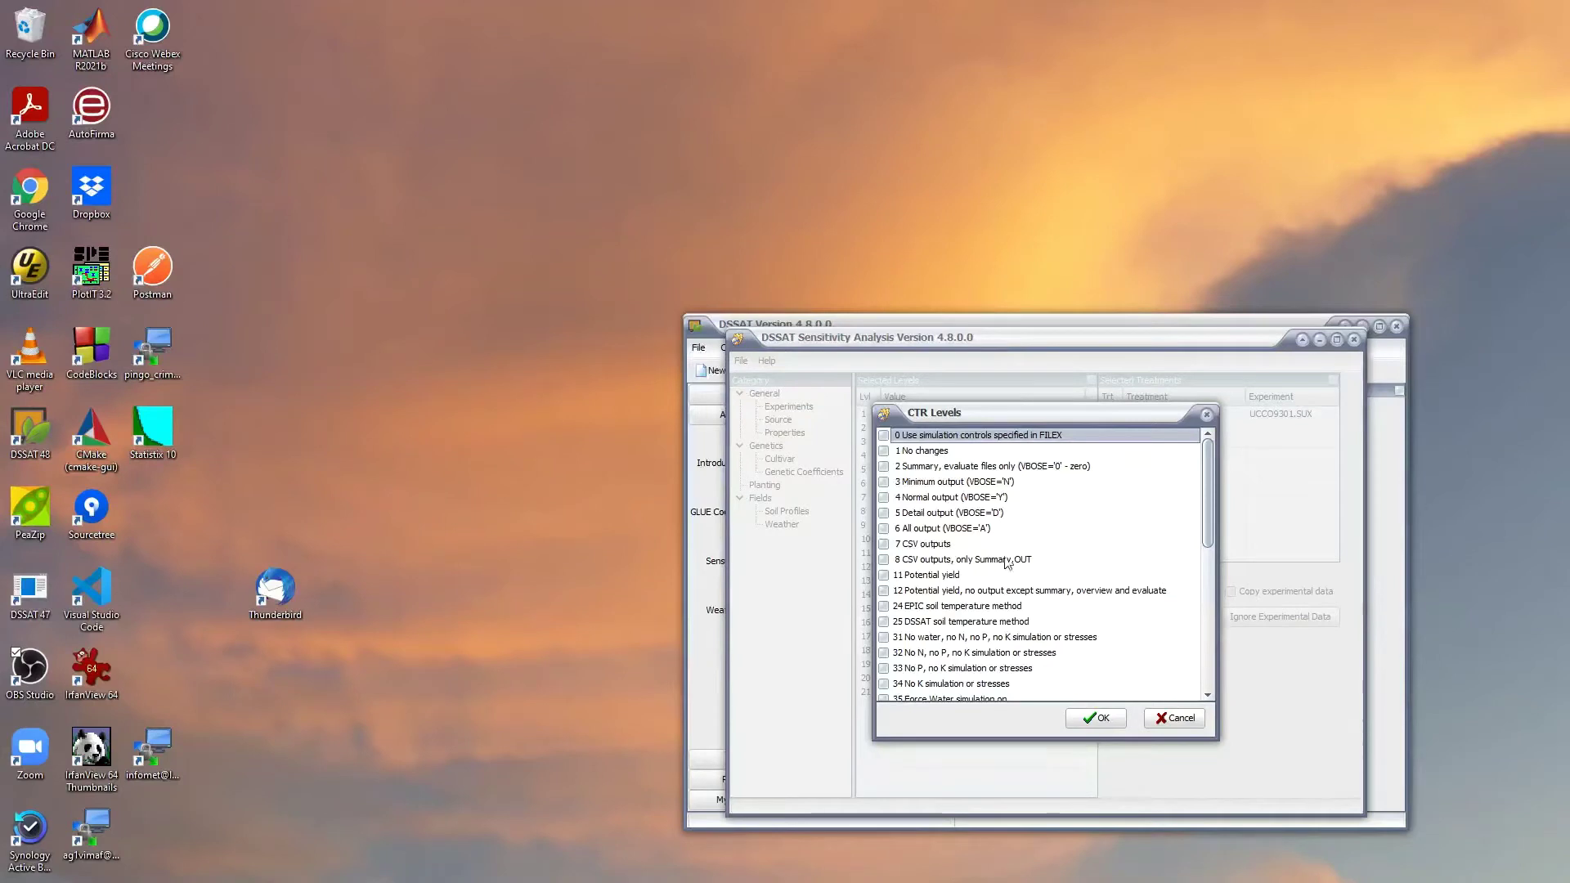
click(884, 561)
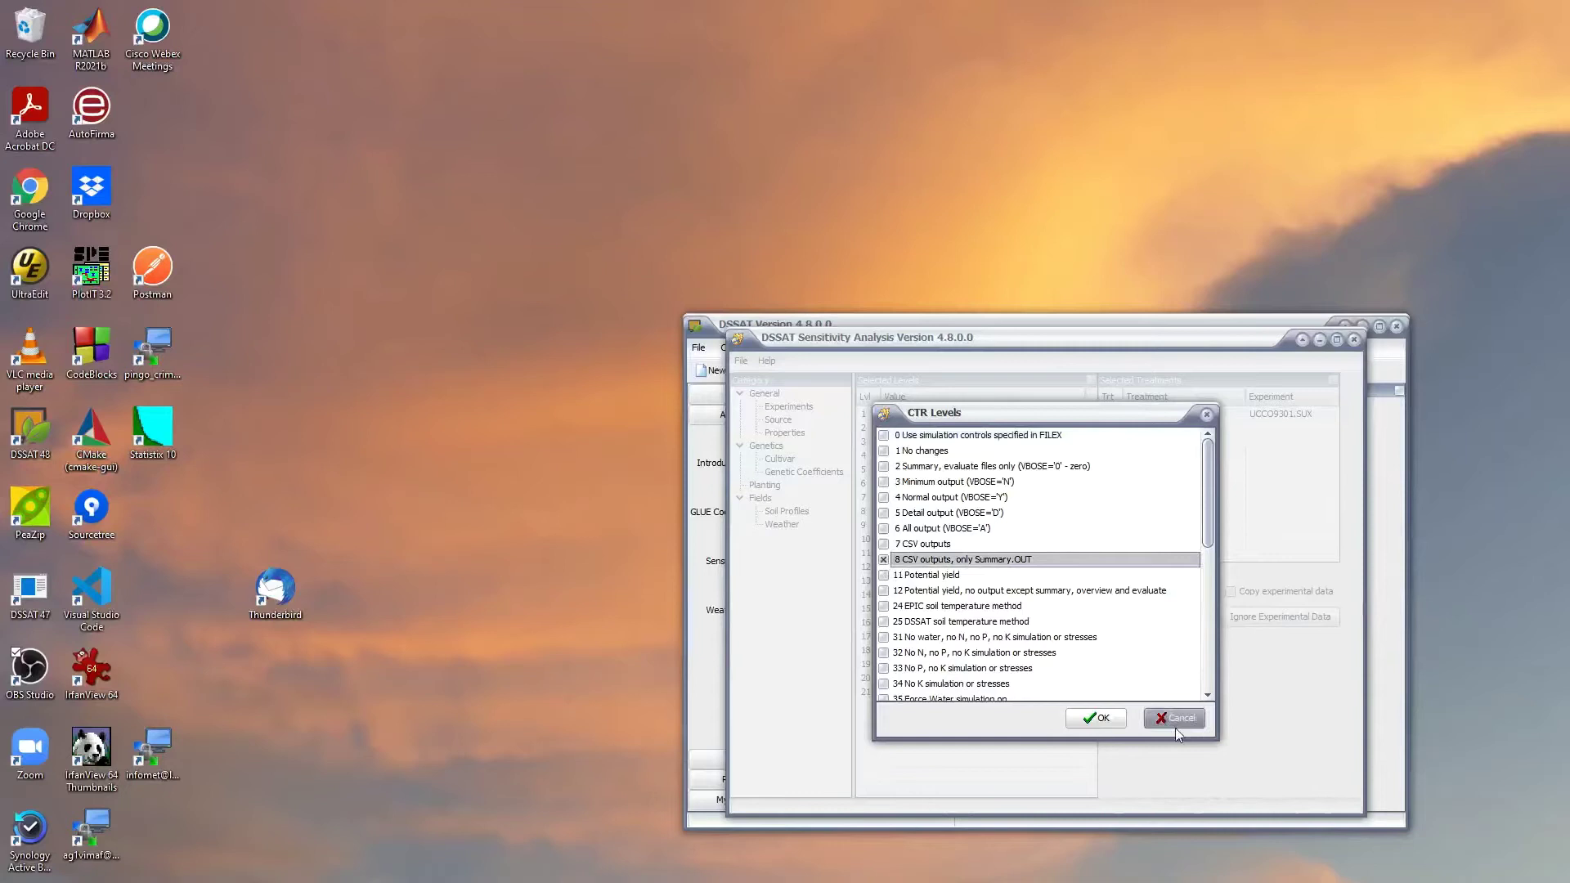
click(1097, 718)
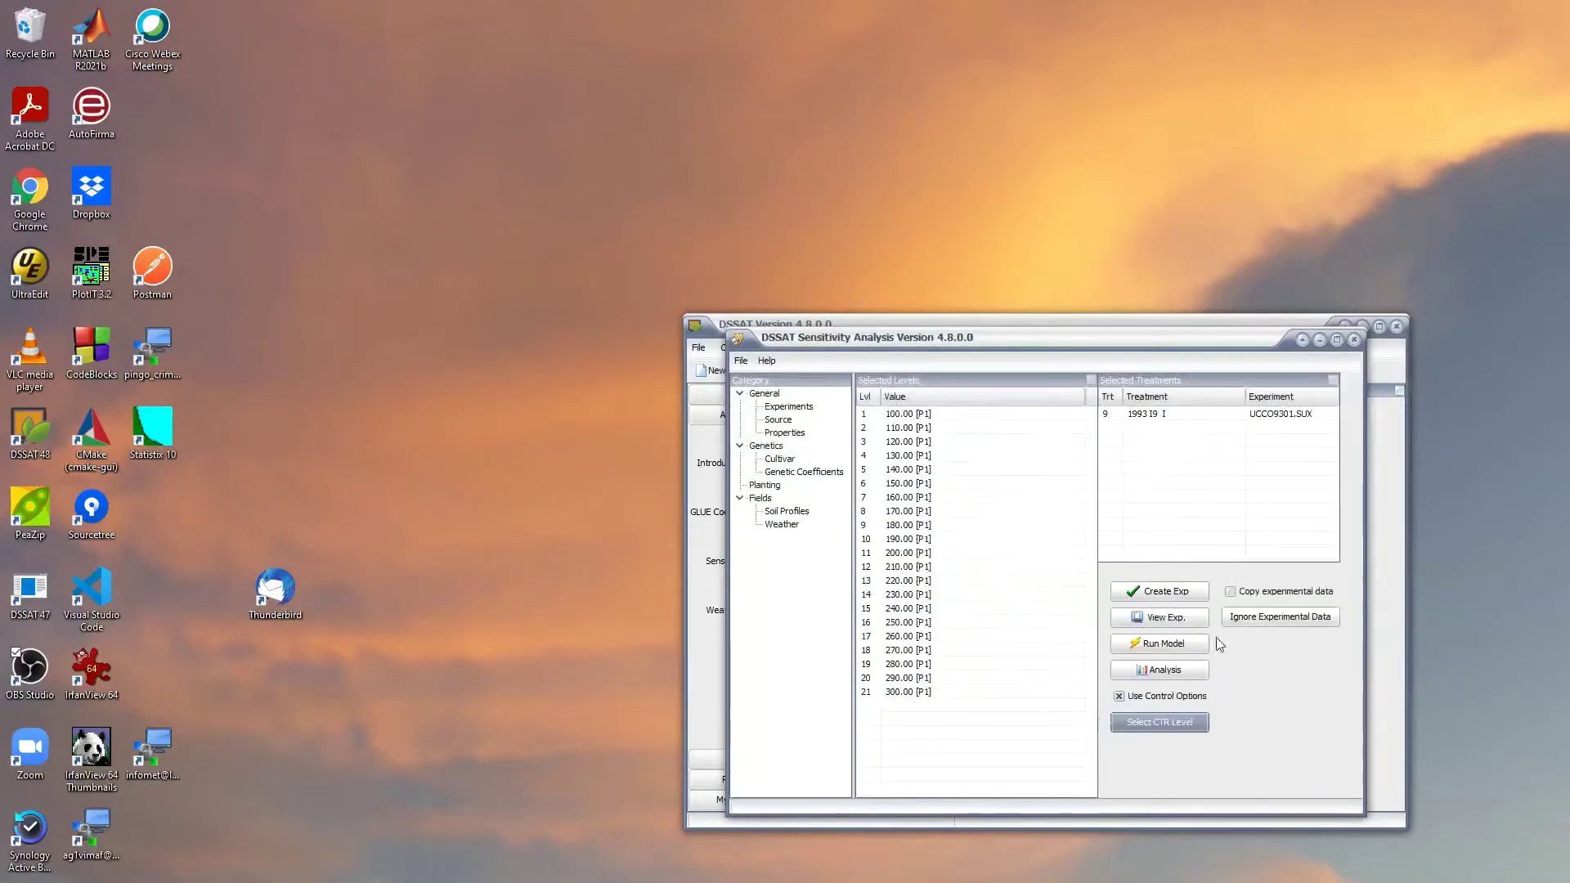
click(1186, 645)
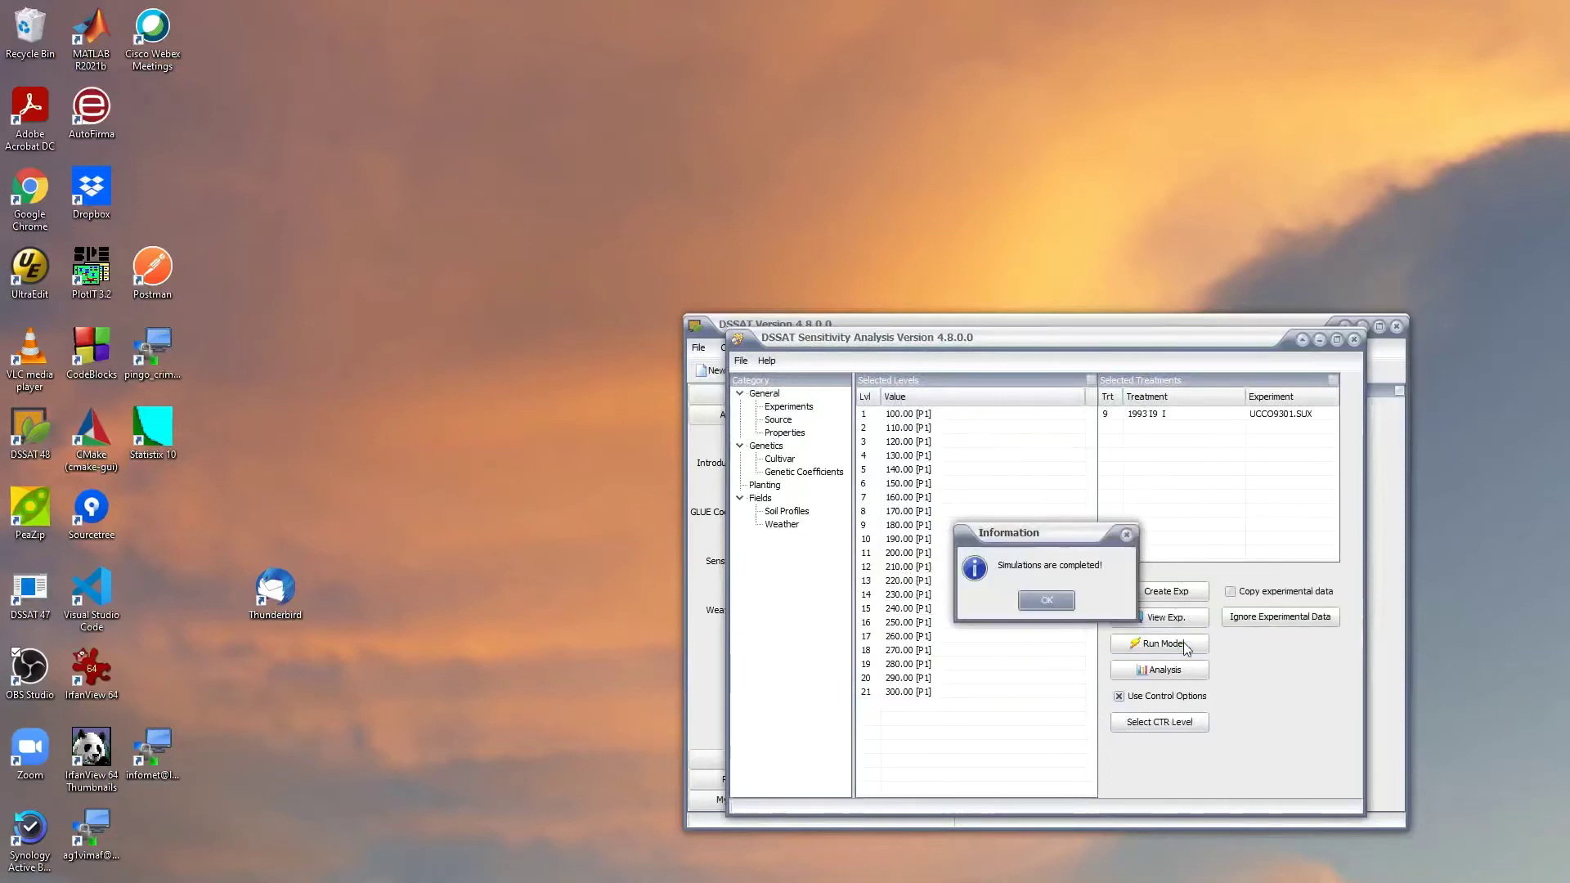
click(1057, 604)
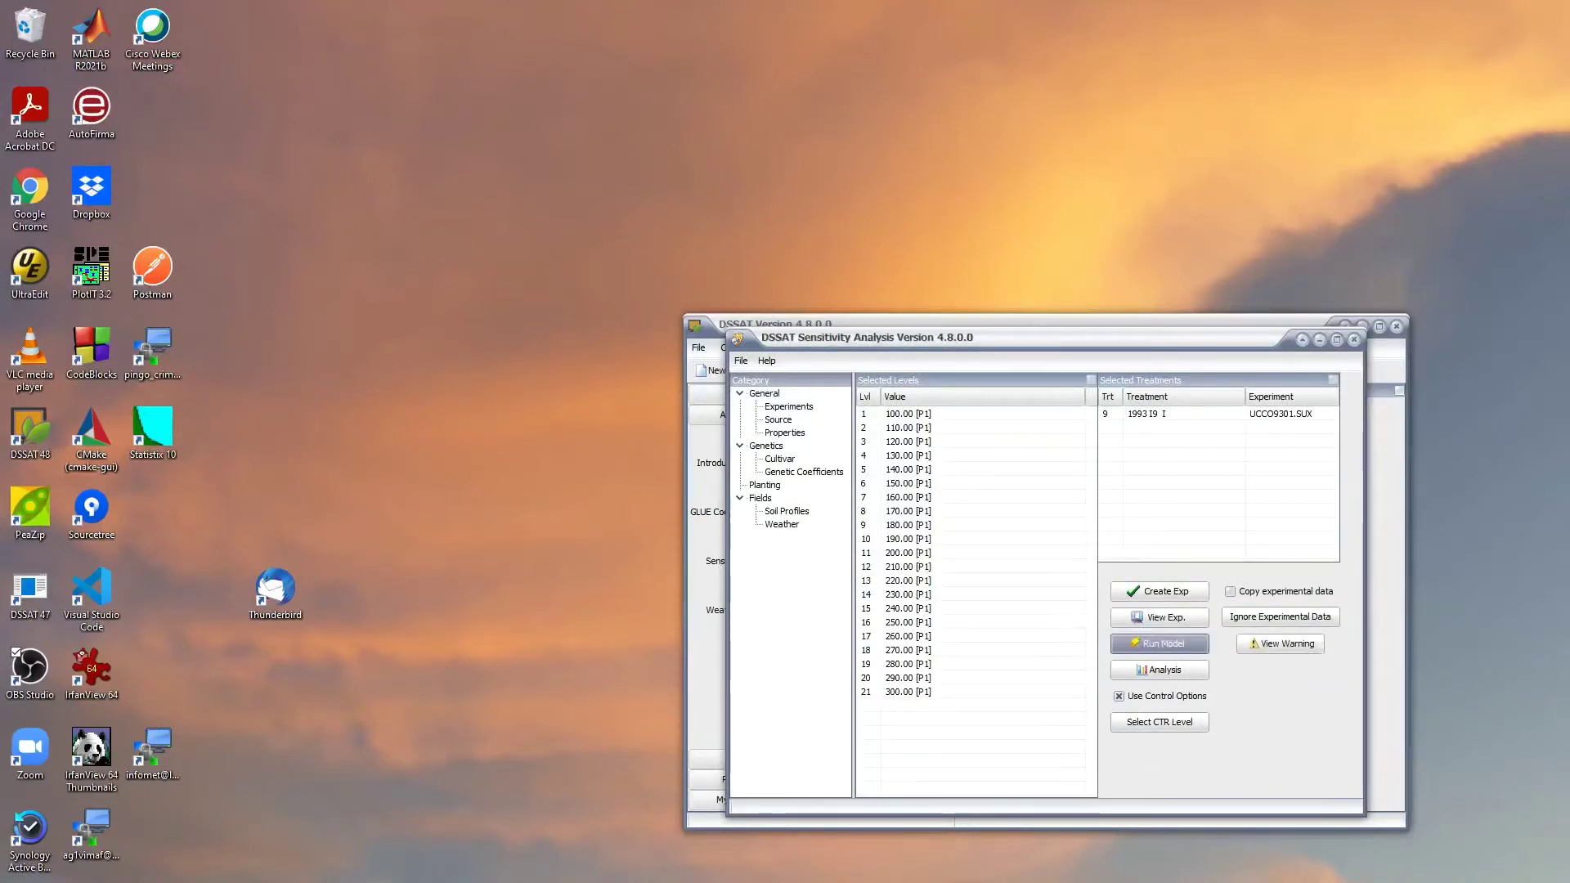
Open summary.csv from the DSSAT48\SensWork folder in Excel
key(alt+Tab)
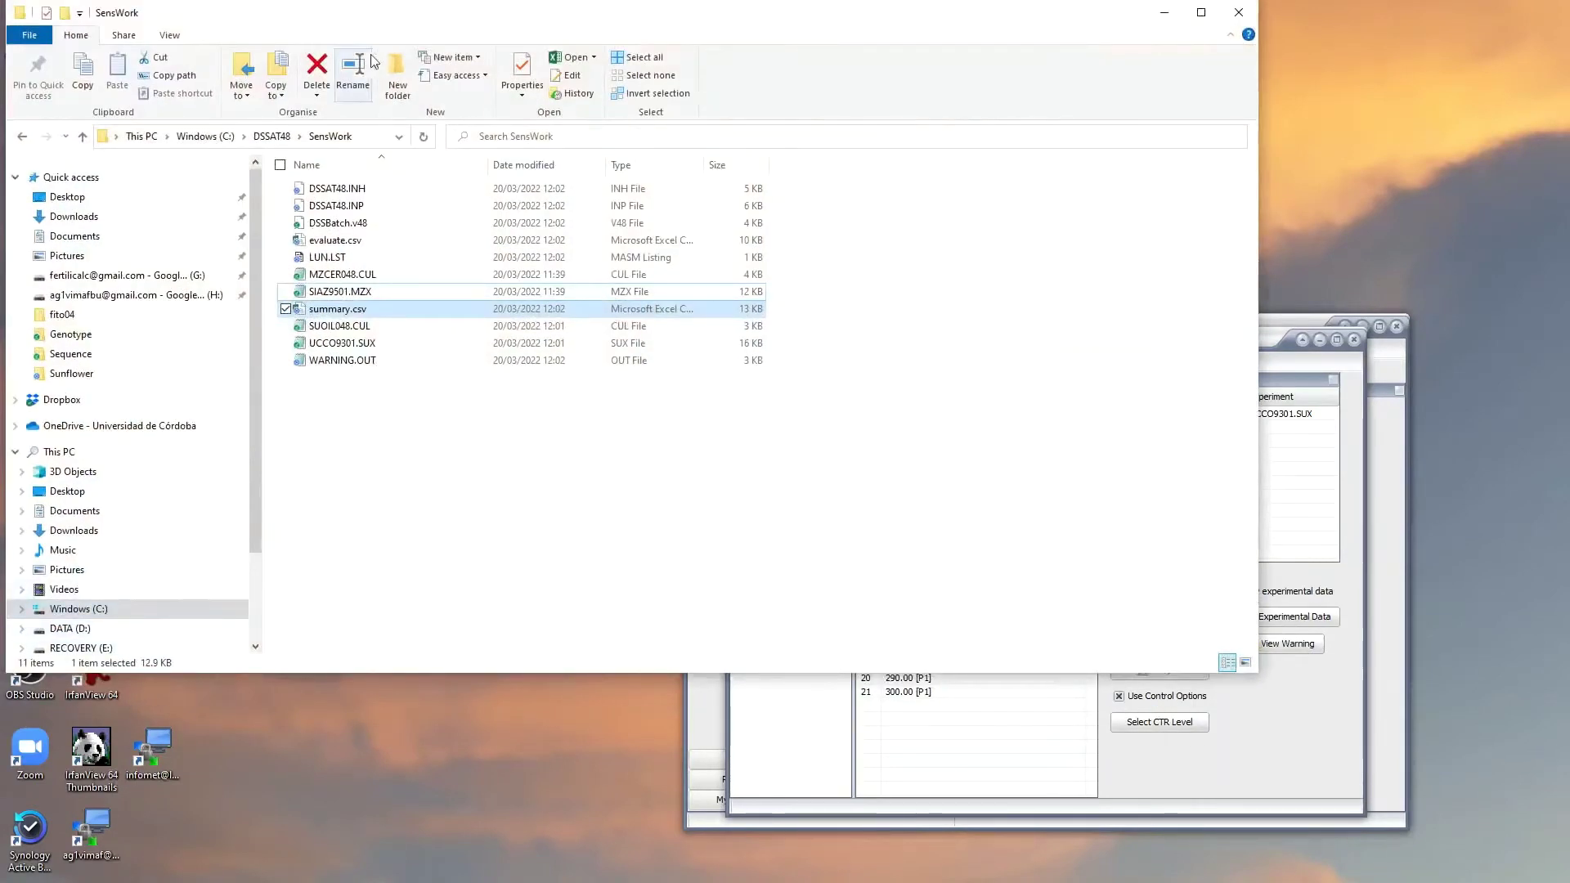
click(273, 136)
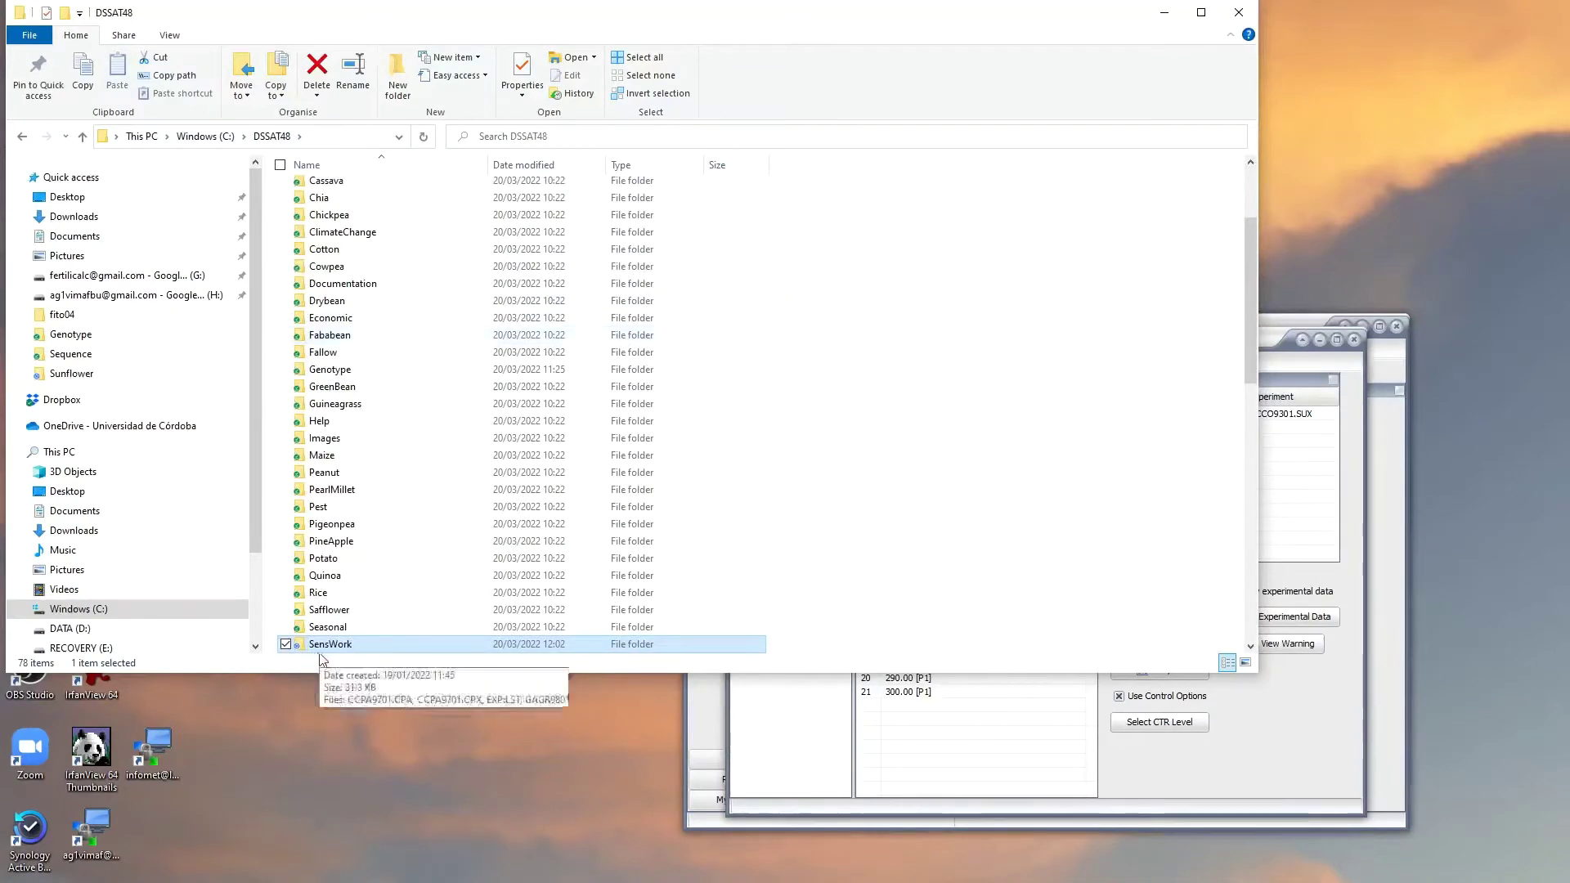
double_click(346, 646)
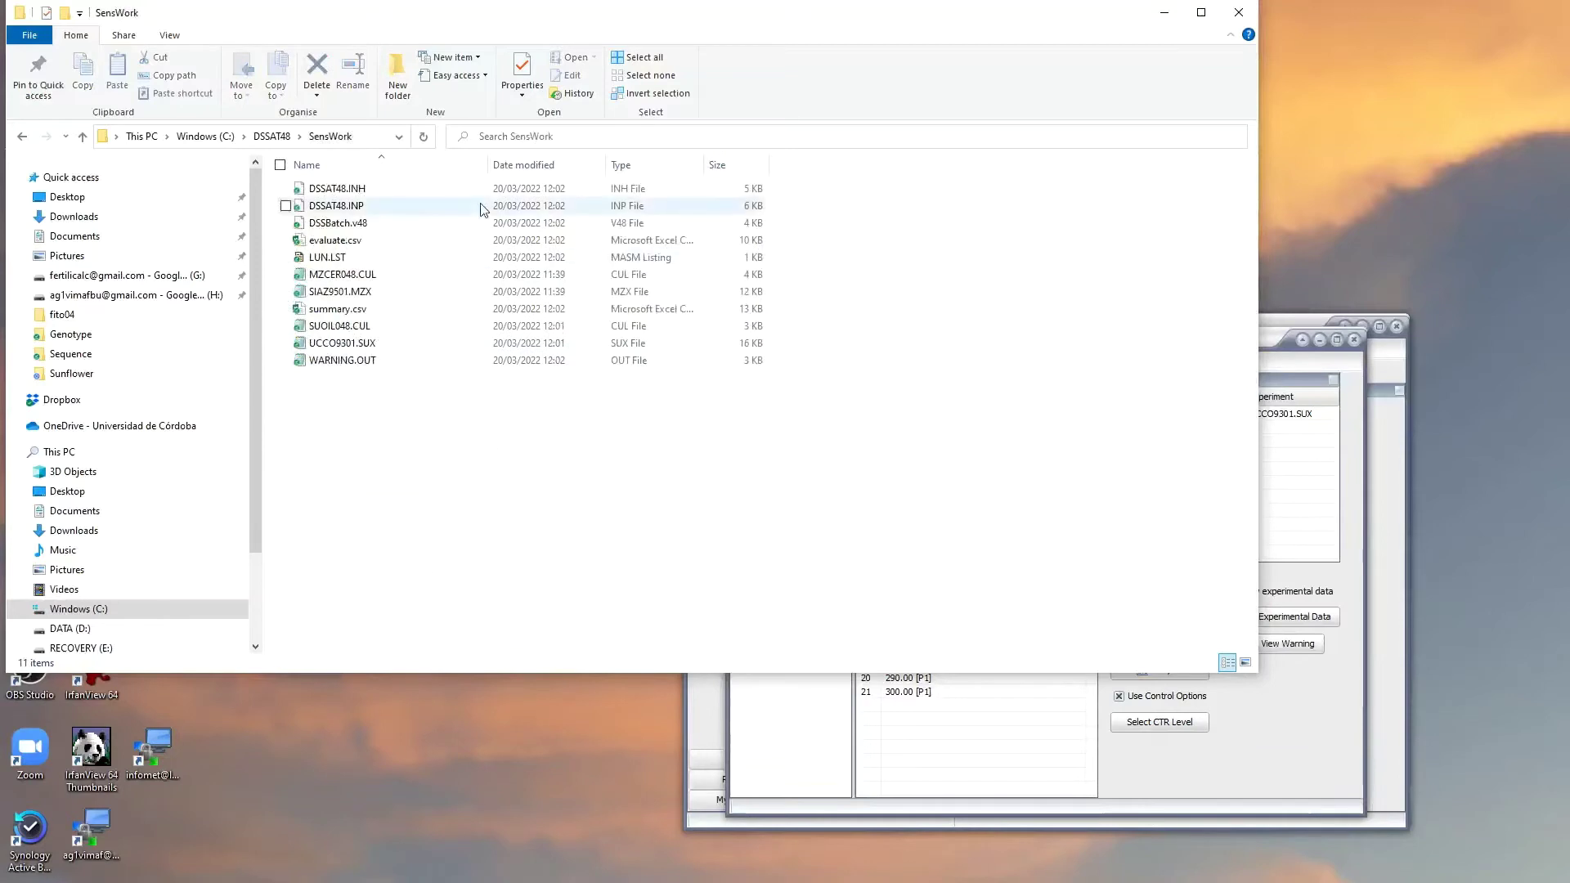
click(349, 314)
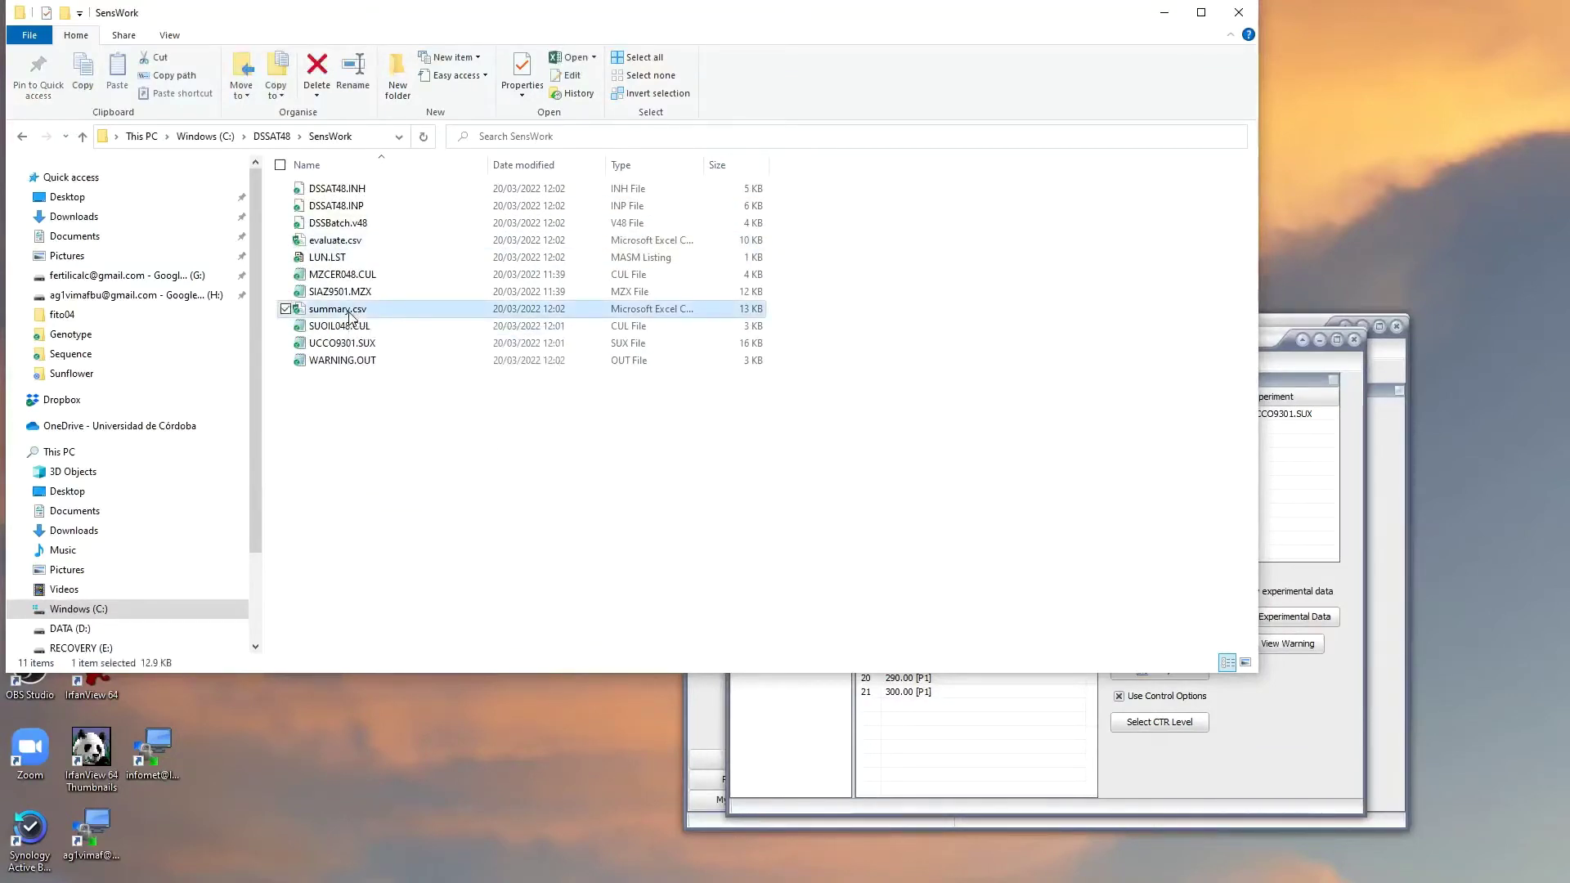
double_click(349, 312)
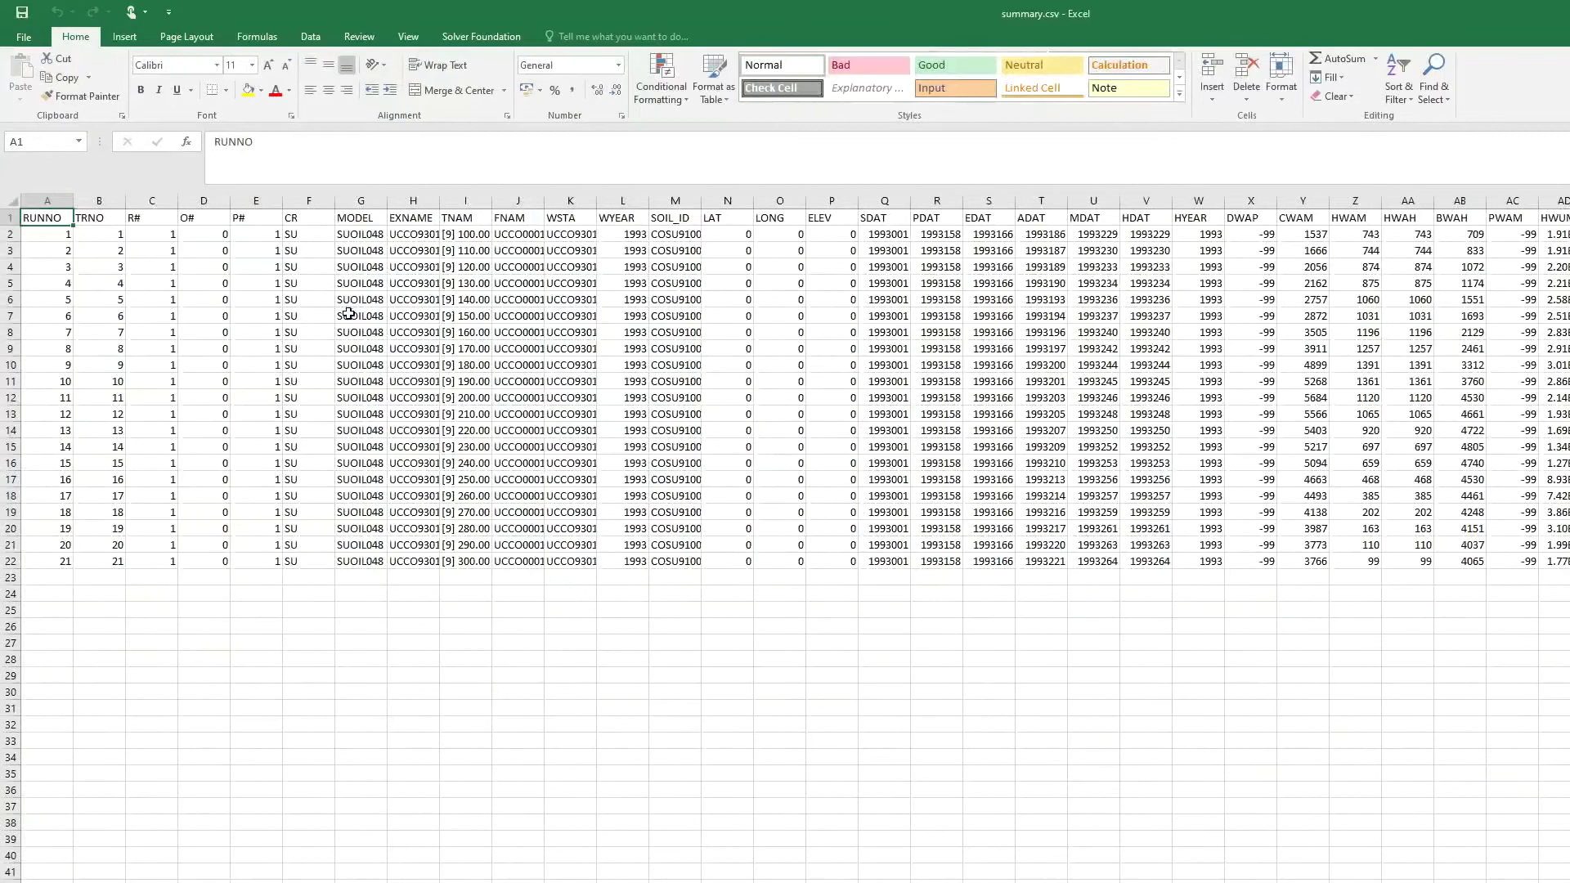
Widen column I (TNAM) so labels like [9] 100.00 [P1] show in full
click(471, 197)
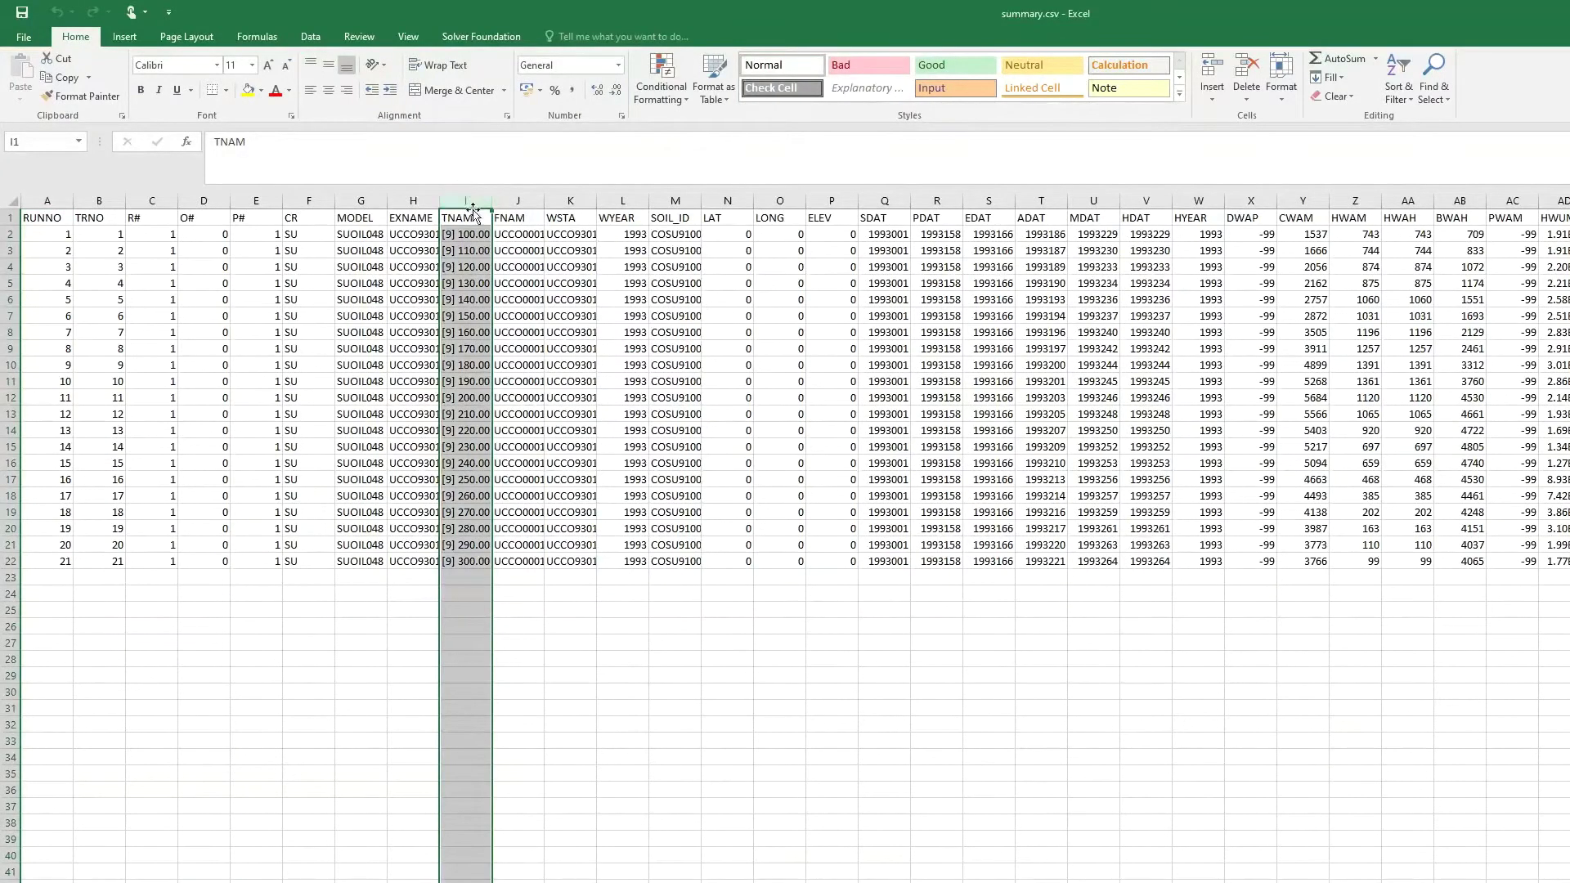
drag(491, 201, 553, 204)
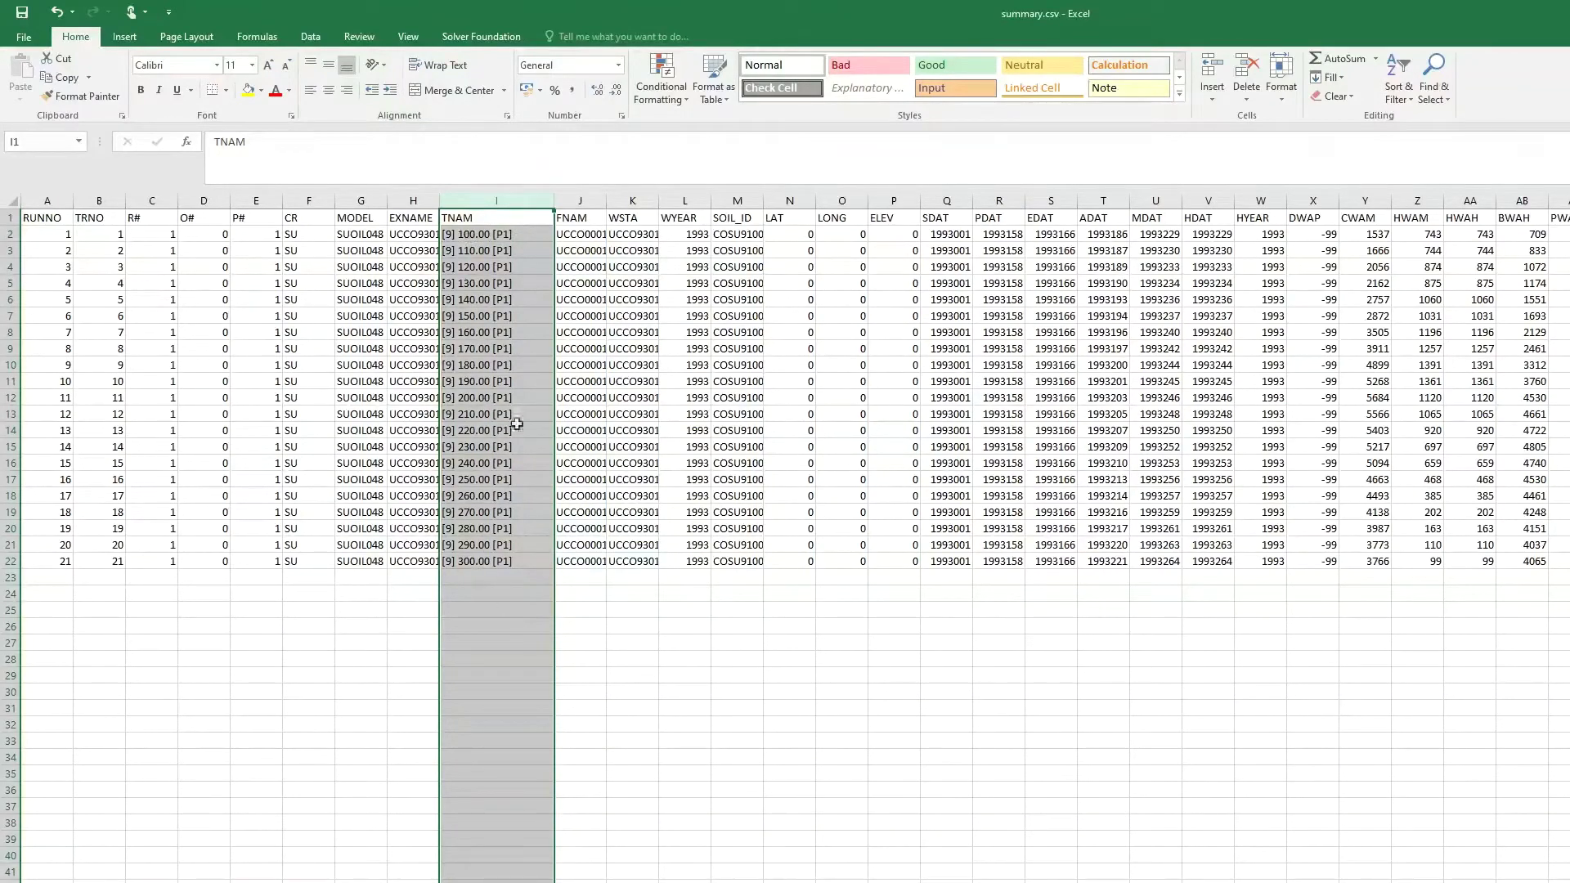
click(580, 200)
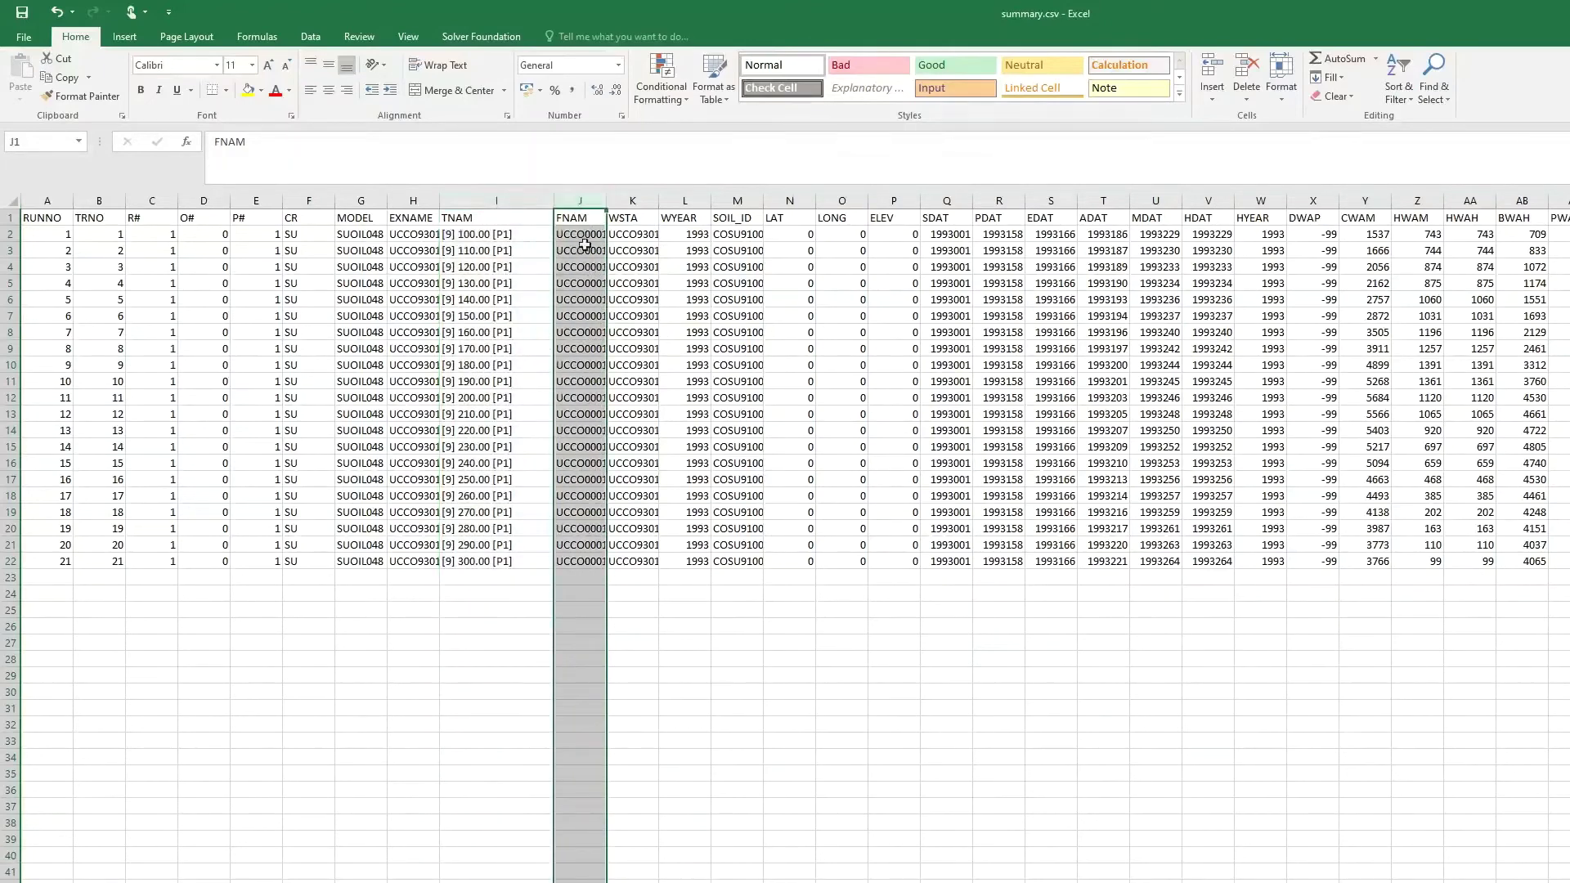
Insert a new column J before FNAM and enter 100 in J2
right_click(585, 244)
click(631, 355)
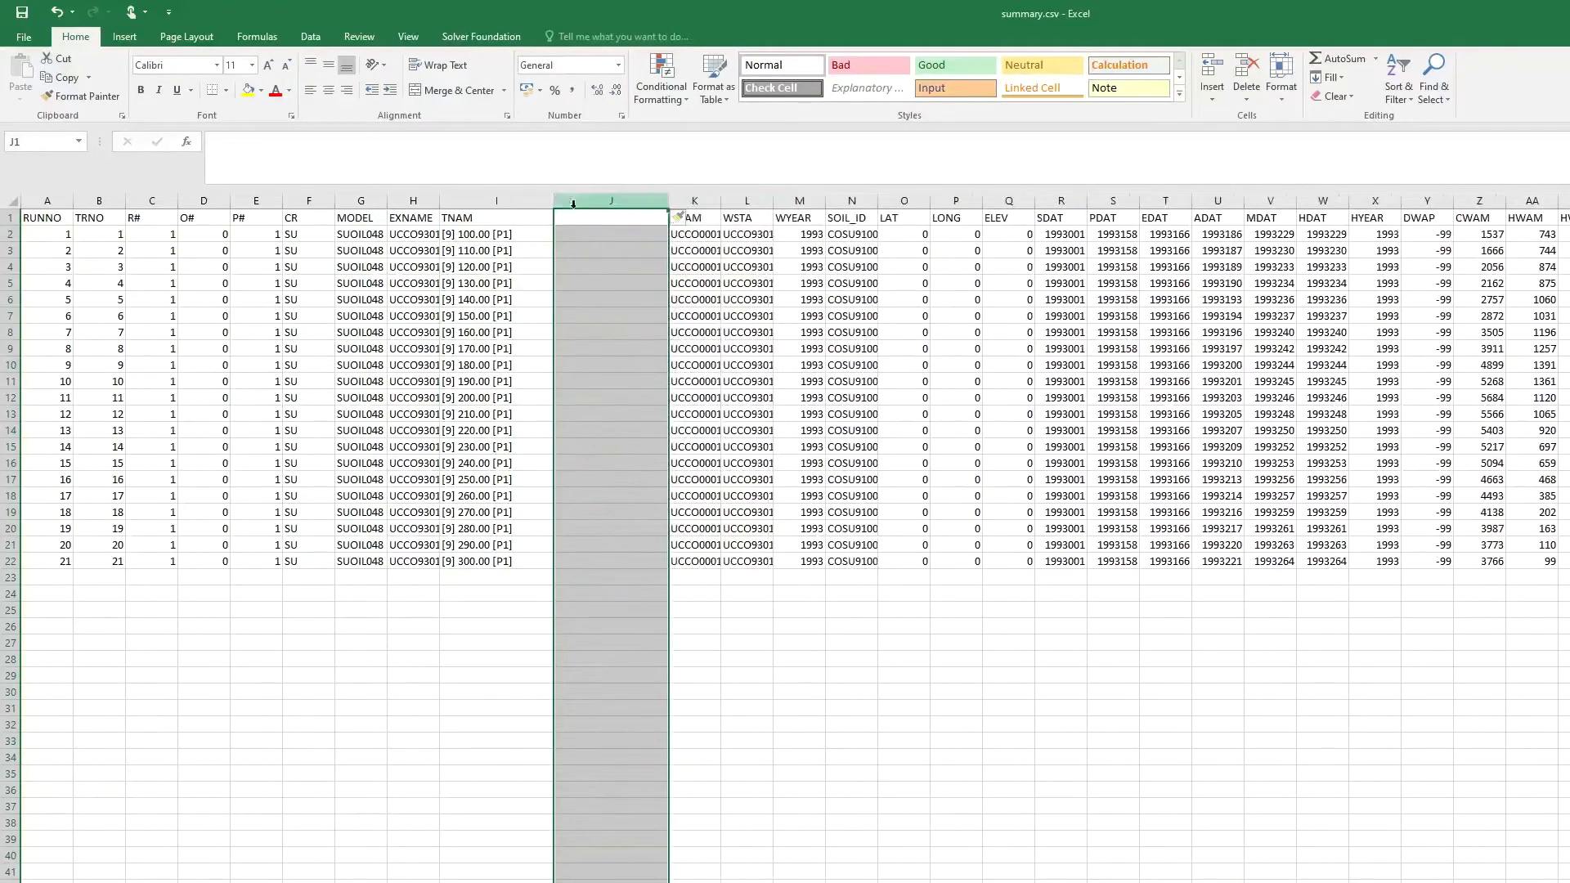
click(586, 237)
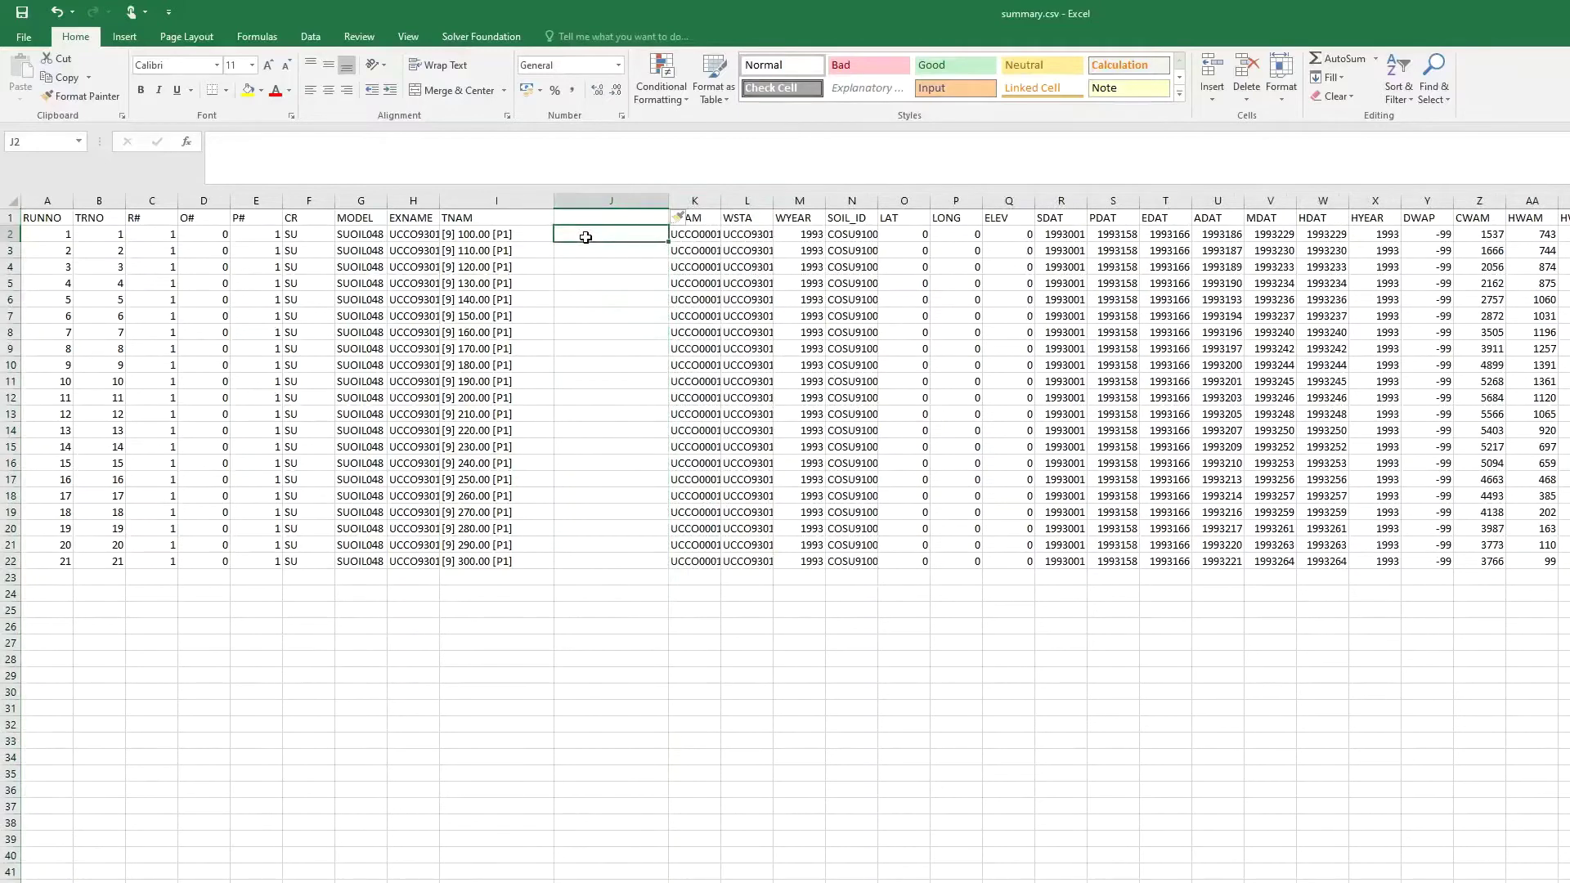
text(100)
key(Return)
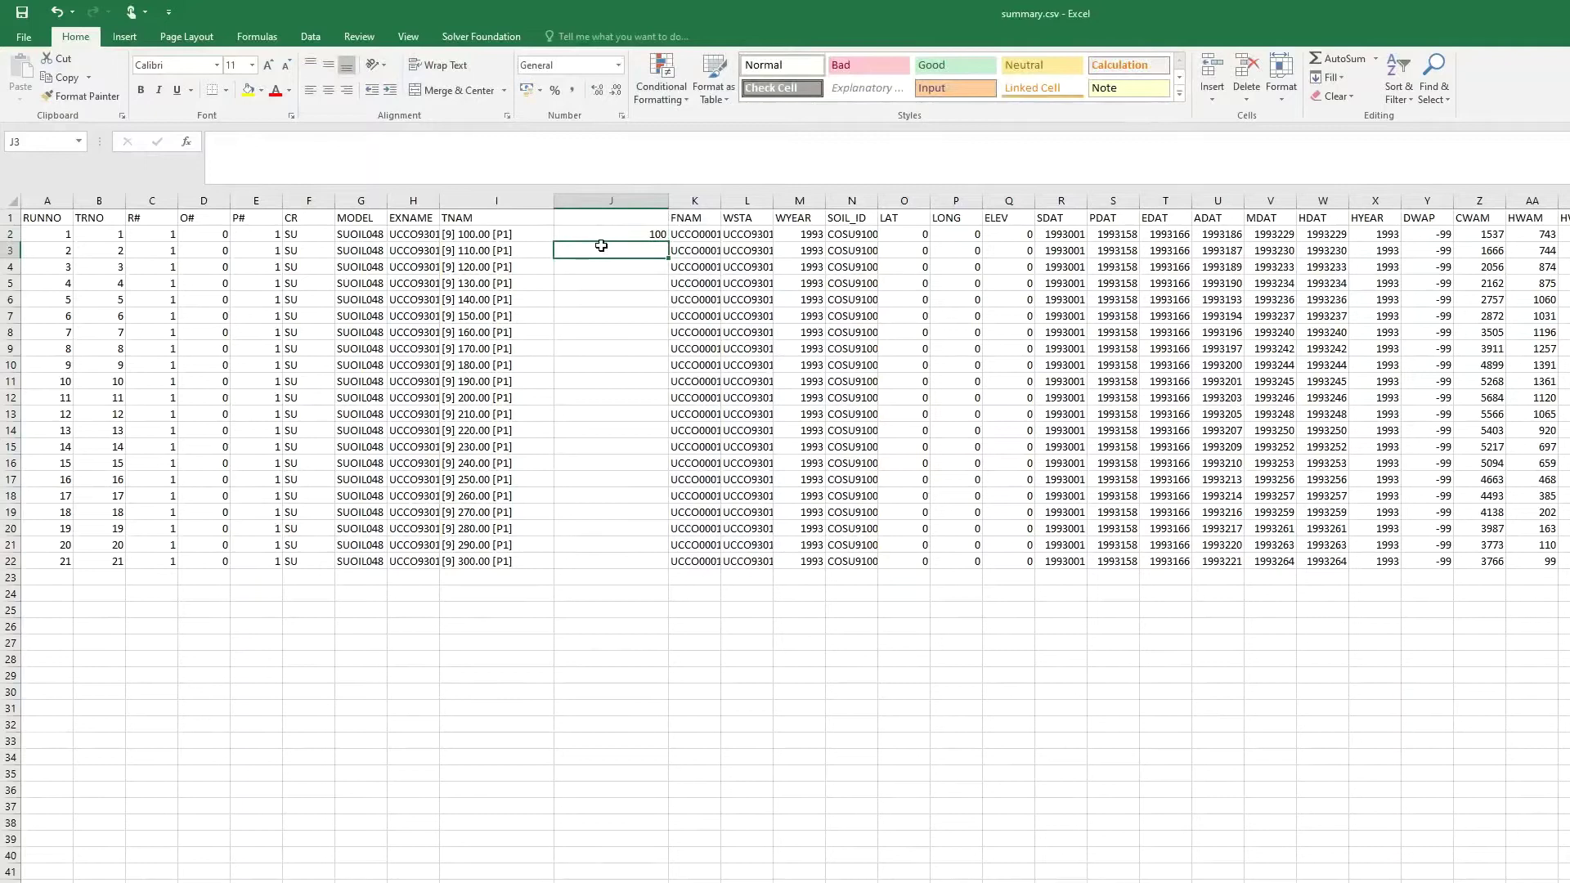
Enter =J2+10 in J3 and fill it down to J22, reaching 300
text(=)
click(602, 236)
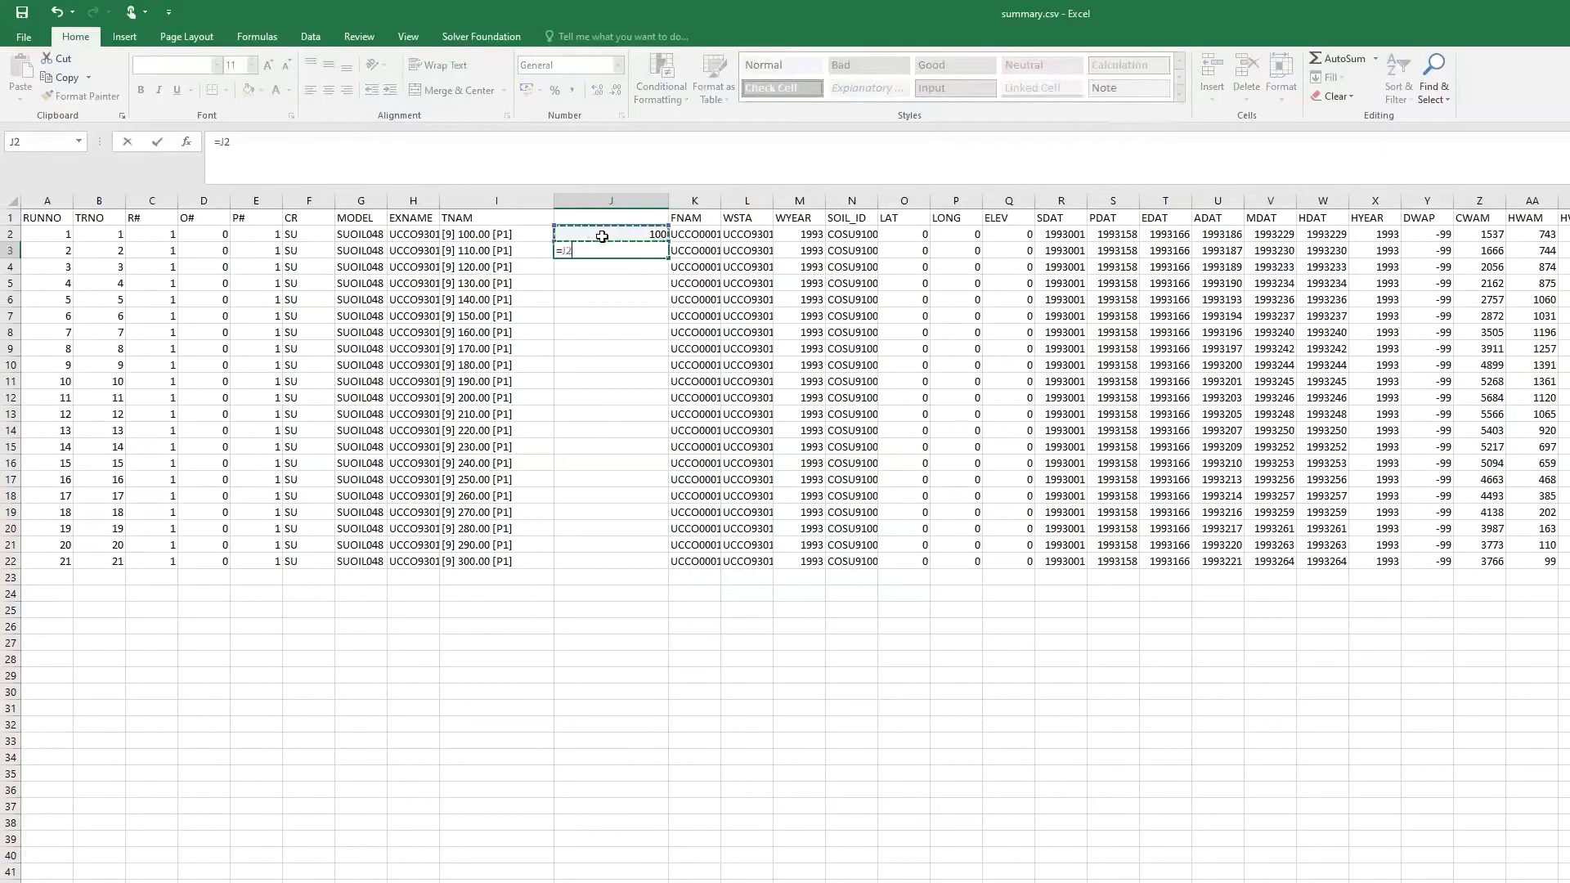
text(+10)
key(Return)
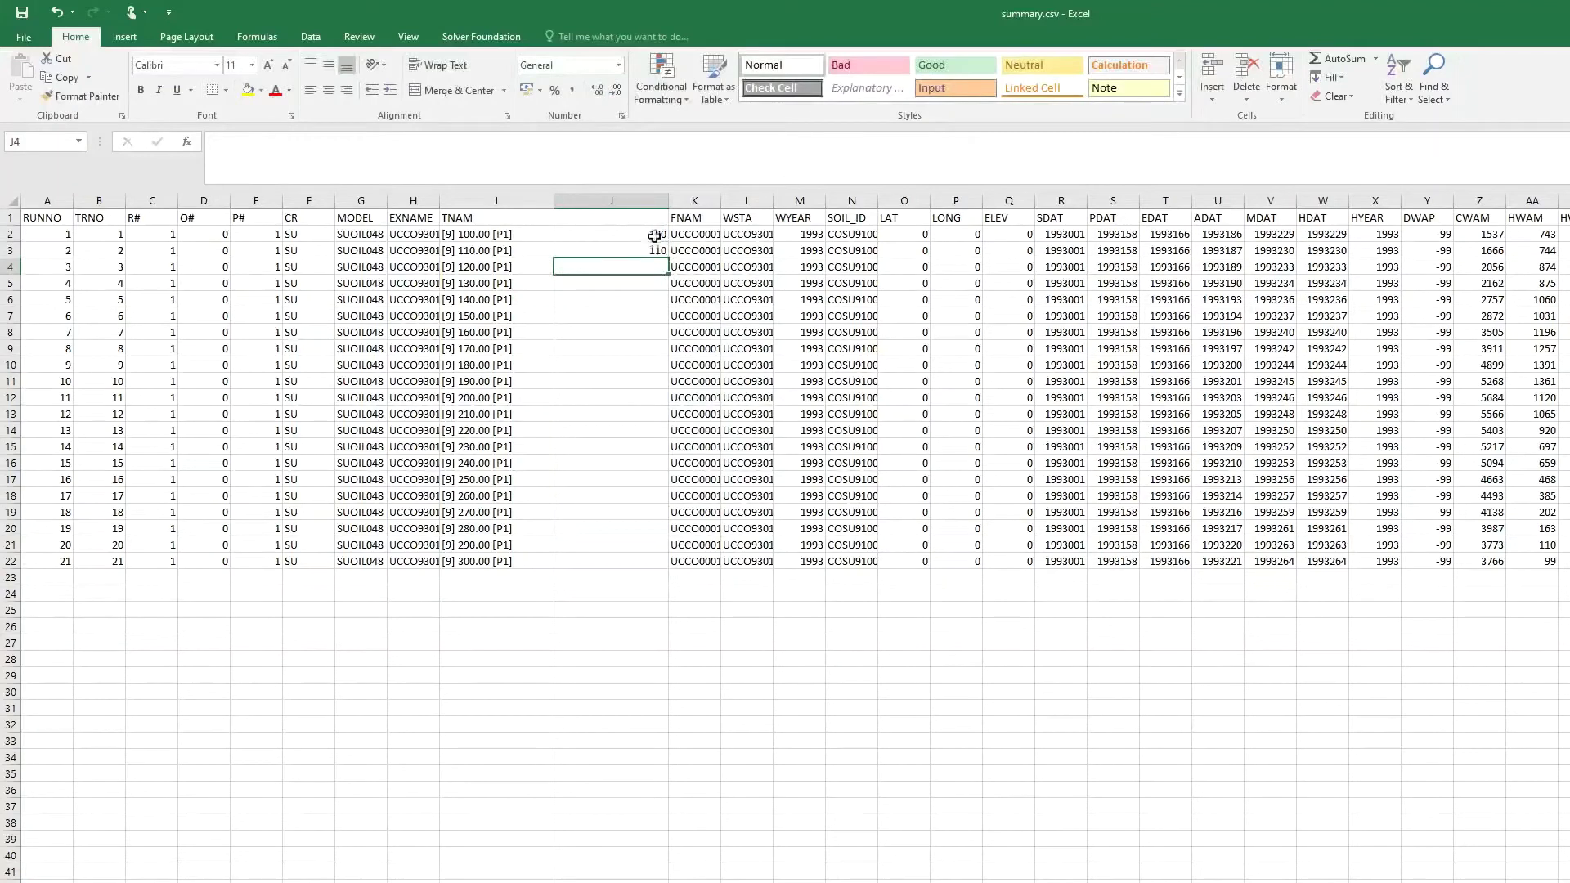
click(619, 252)
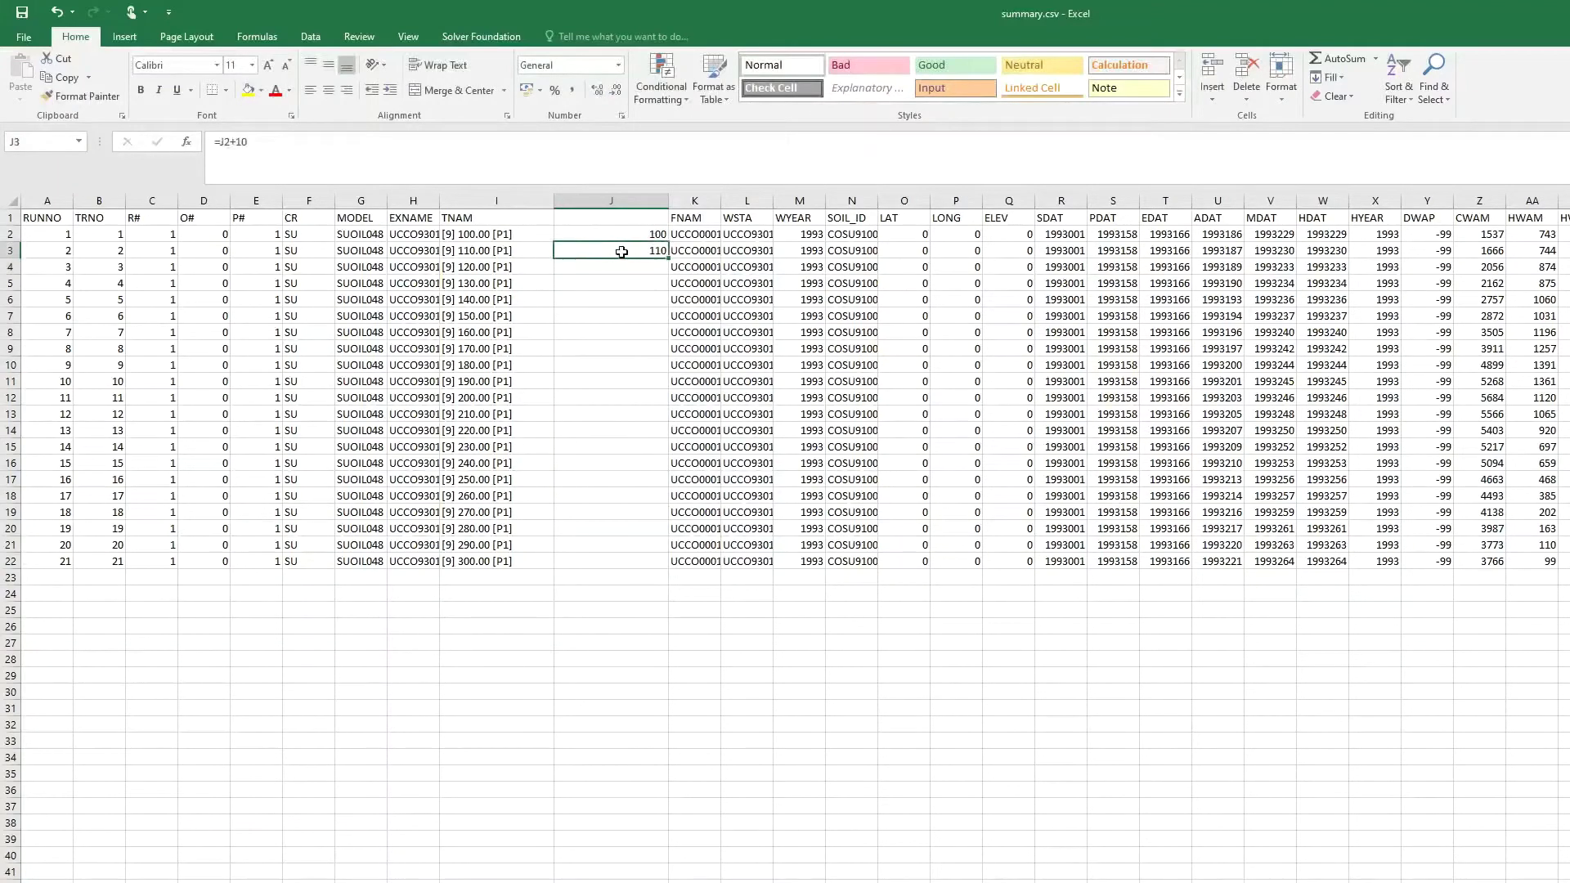
double_click(668, 261)
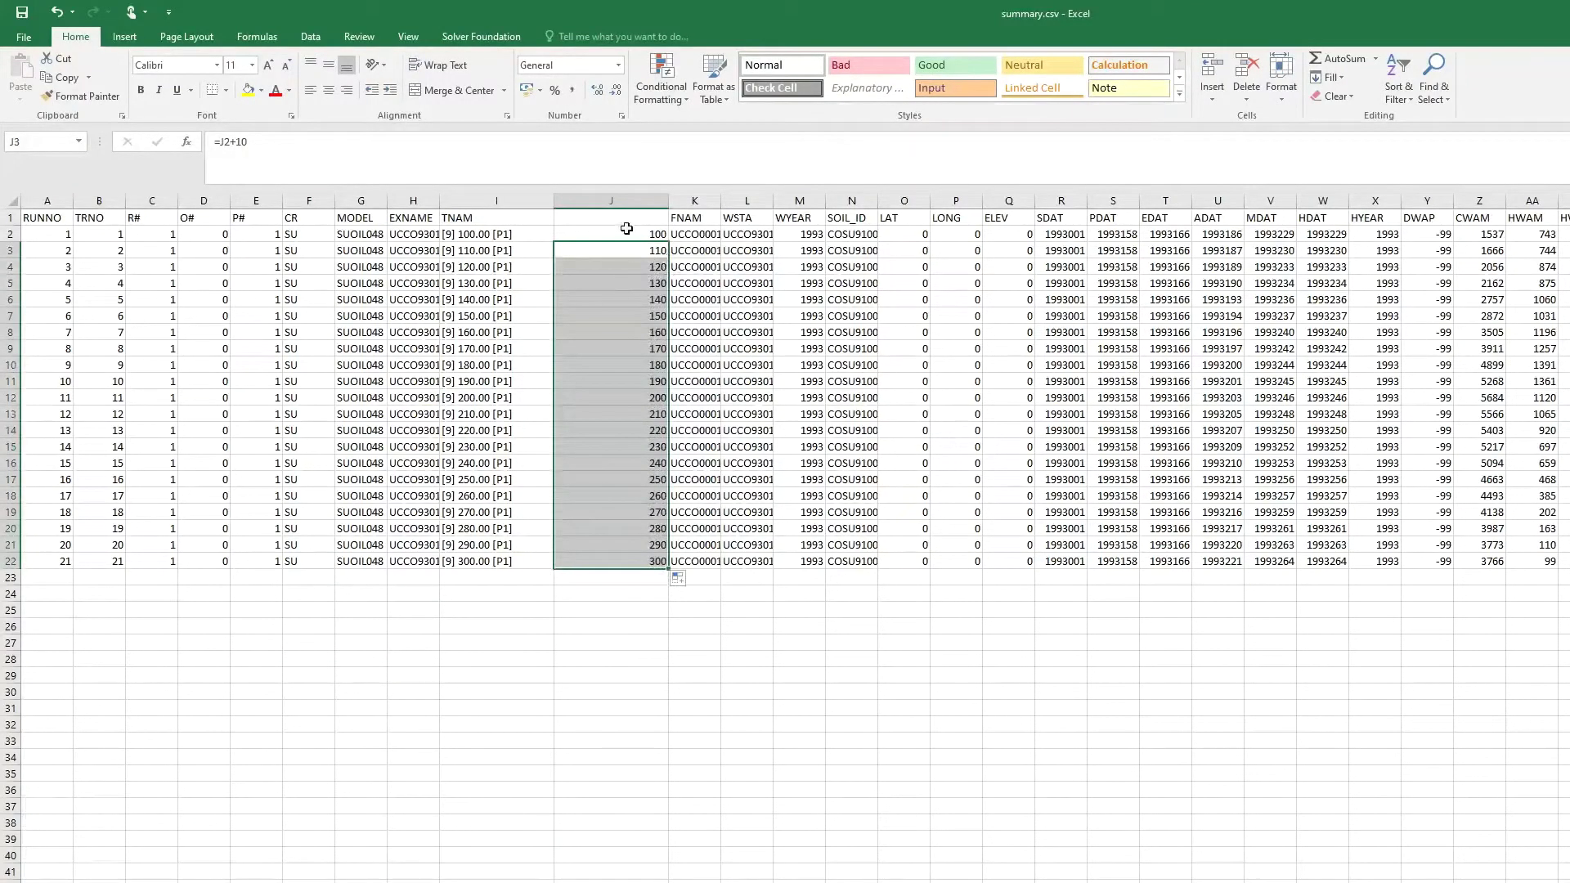
drag(626, 228, 628, 561)
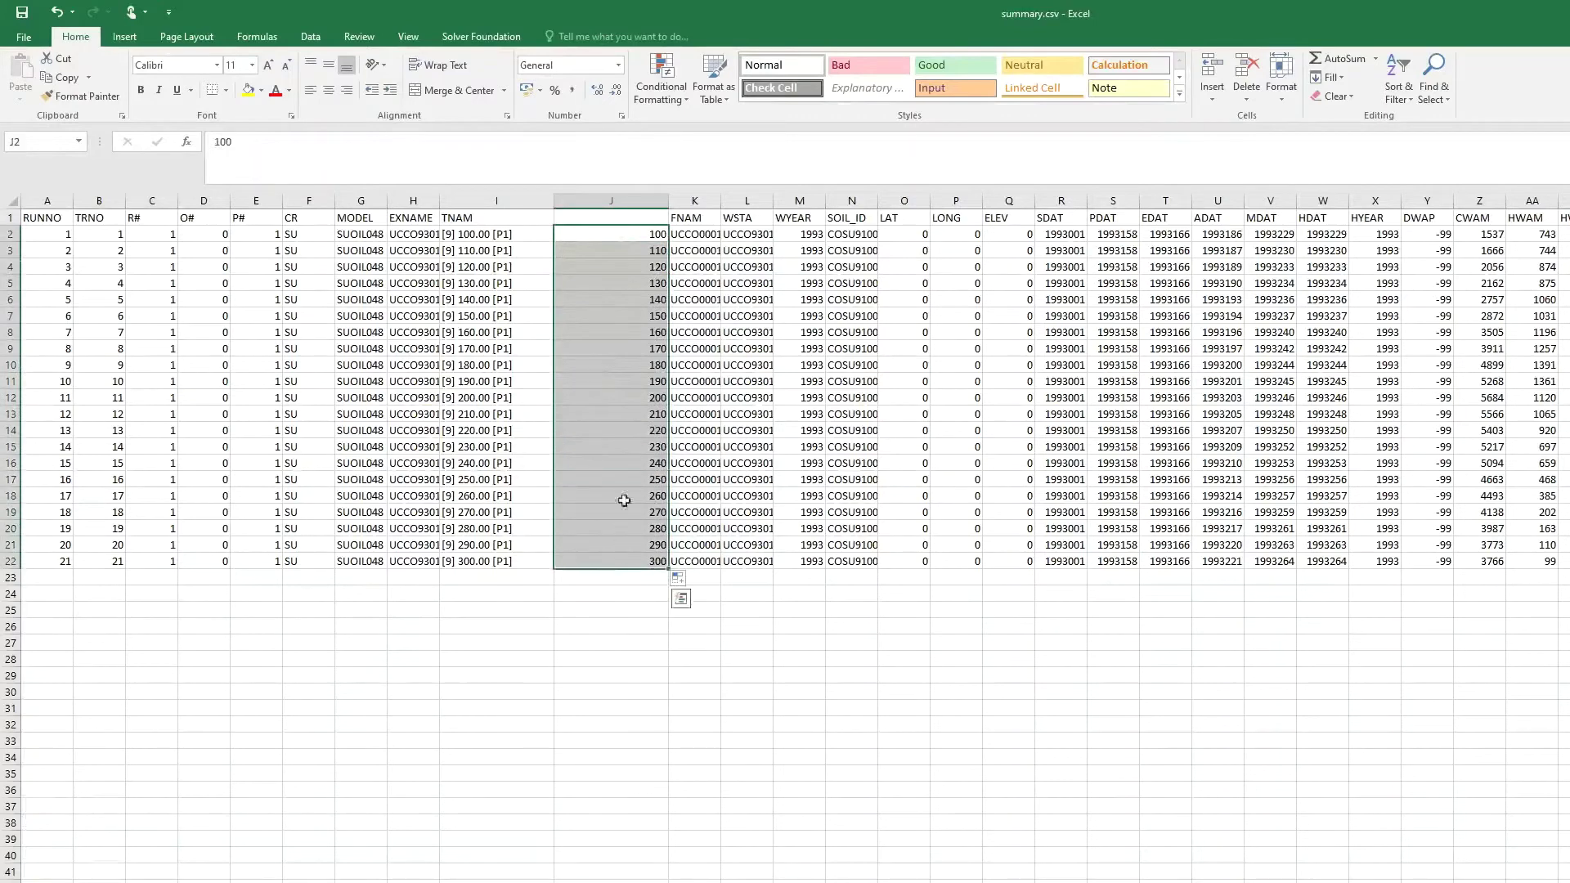
Title the new column P1 in cell J1
click(623, 217)
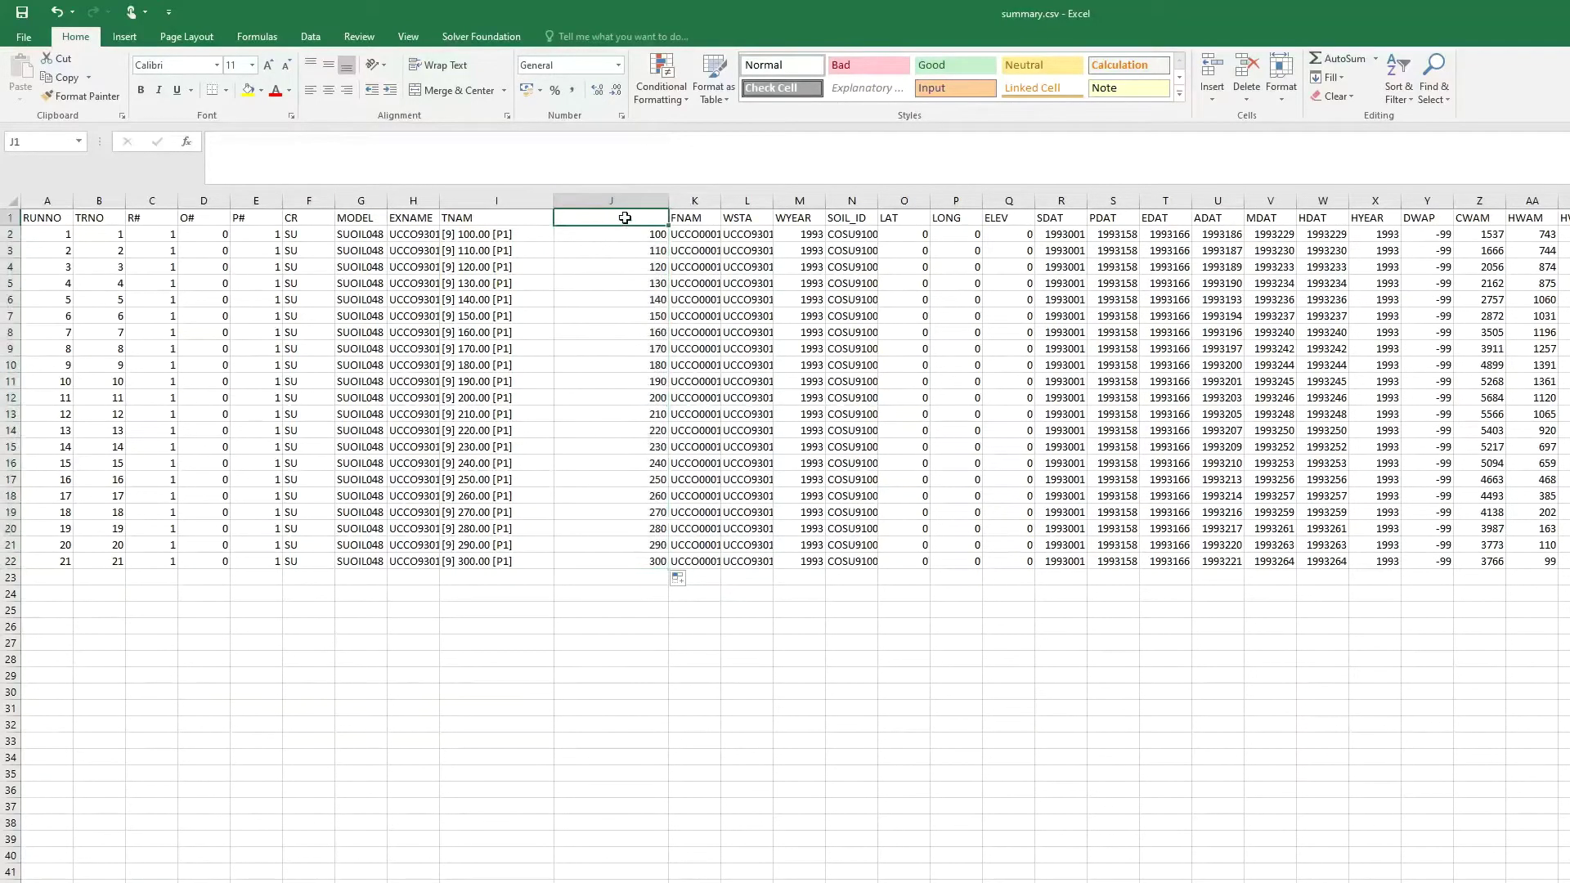
text(P1)
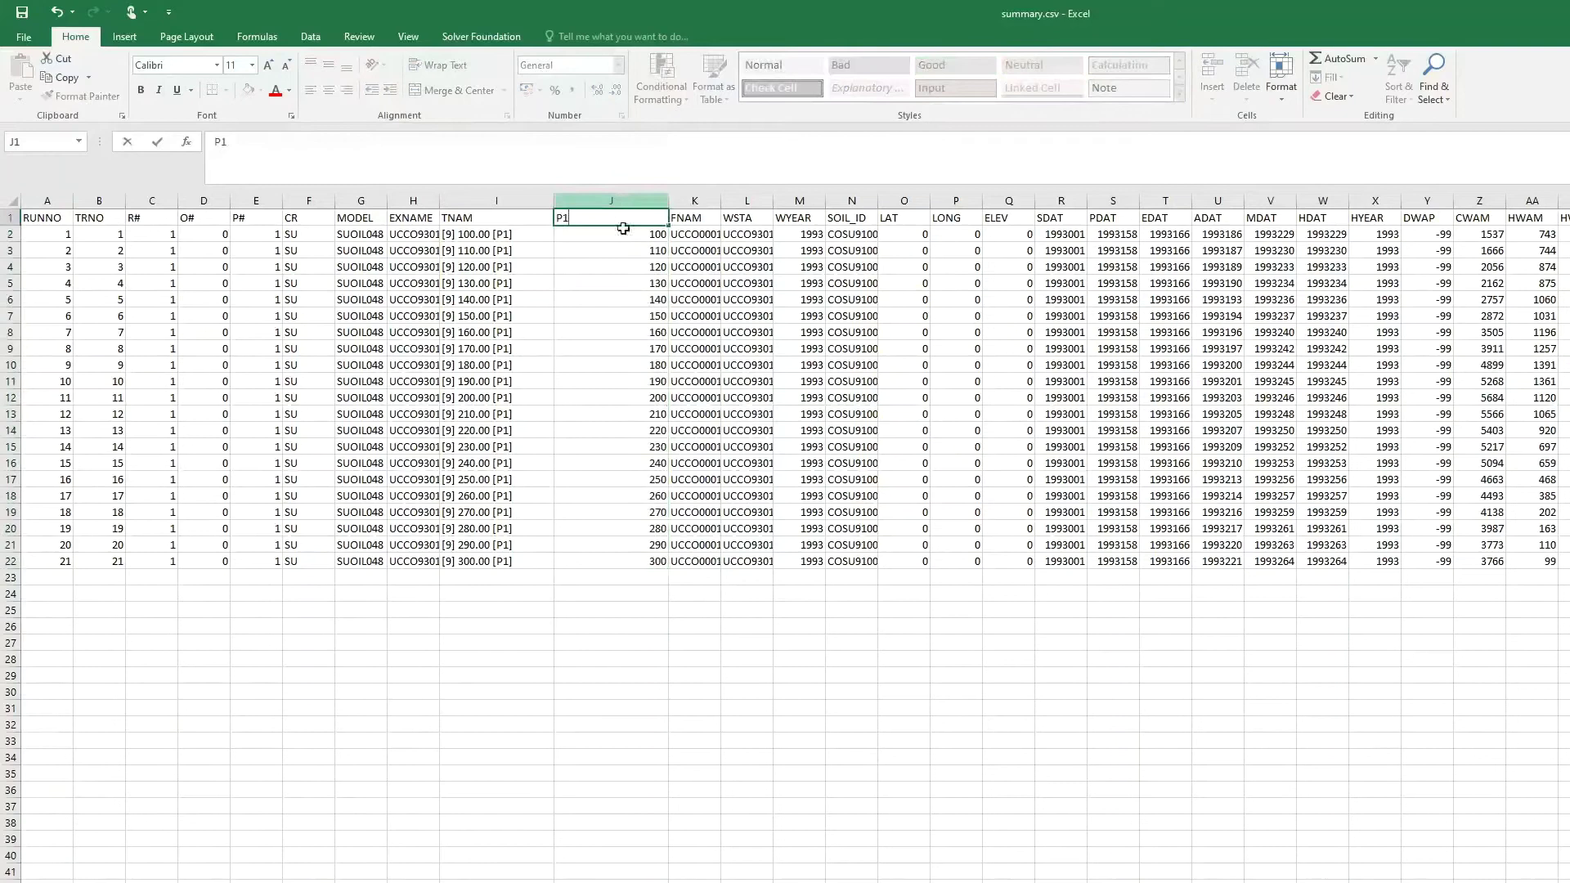
click(627, 235)
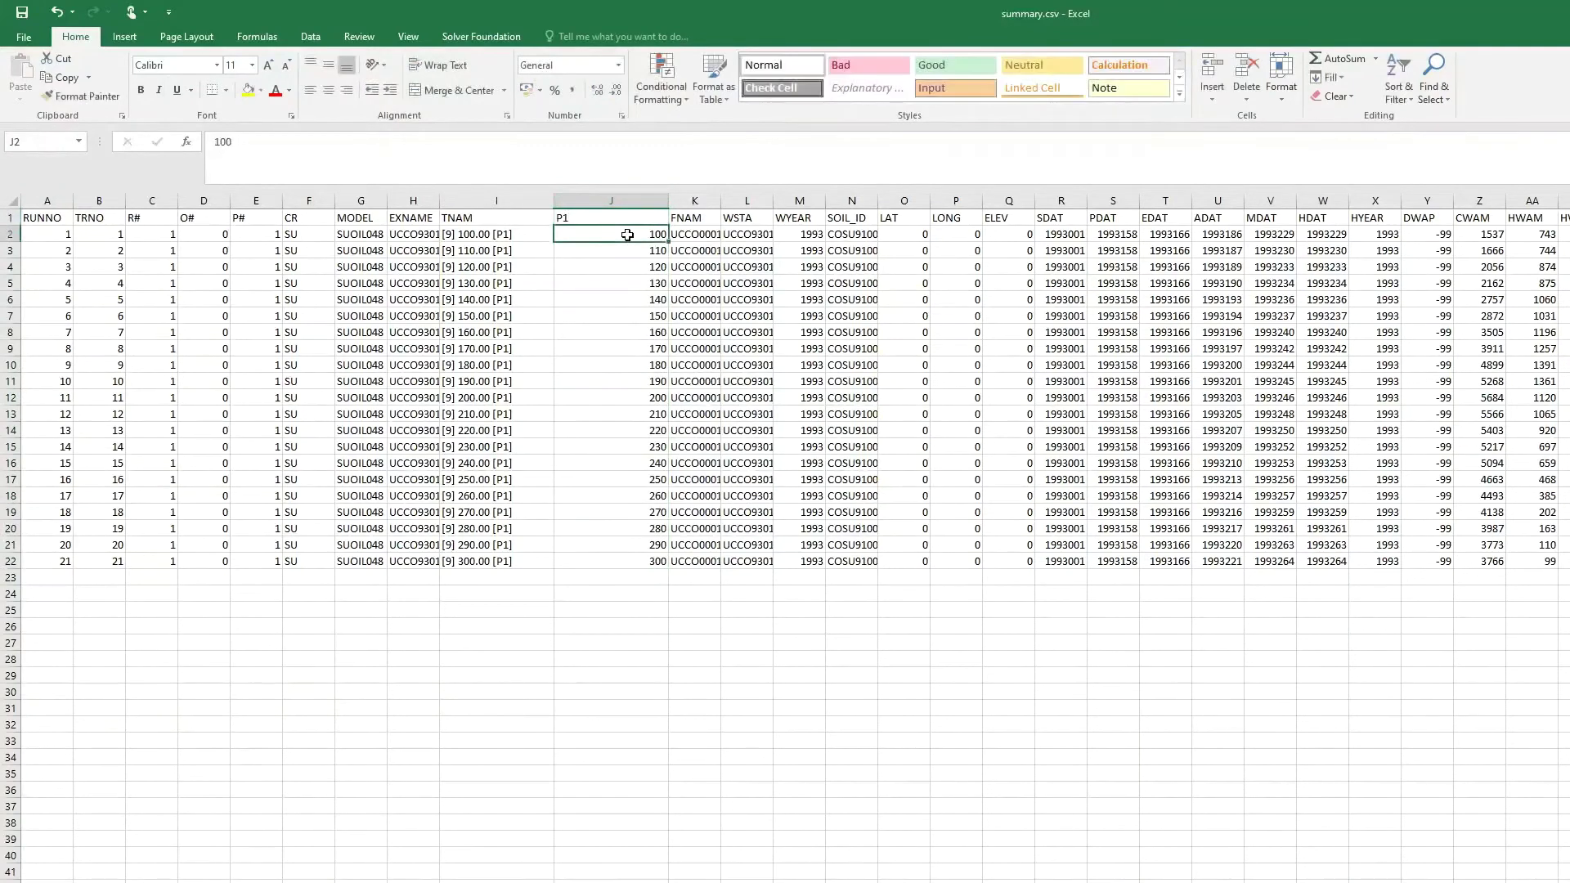
Plot HWAM (AA2:AA22) against P1 (J2:J22) as a markers-only scatter chart
shift+click(613, 561)
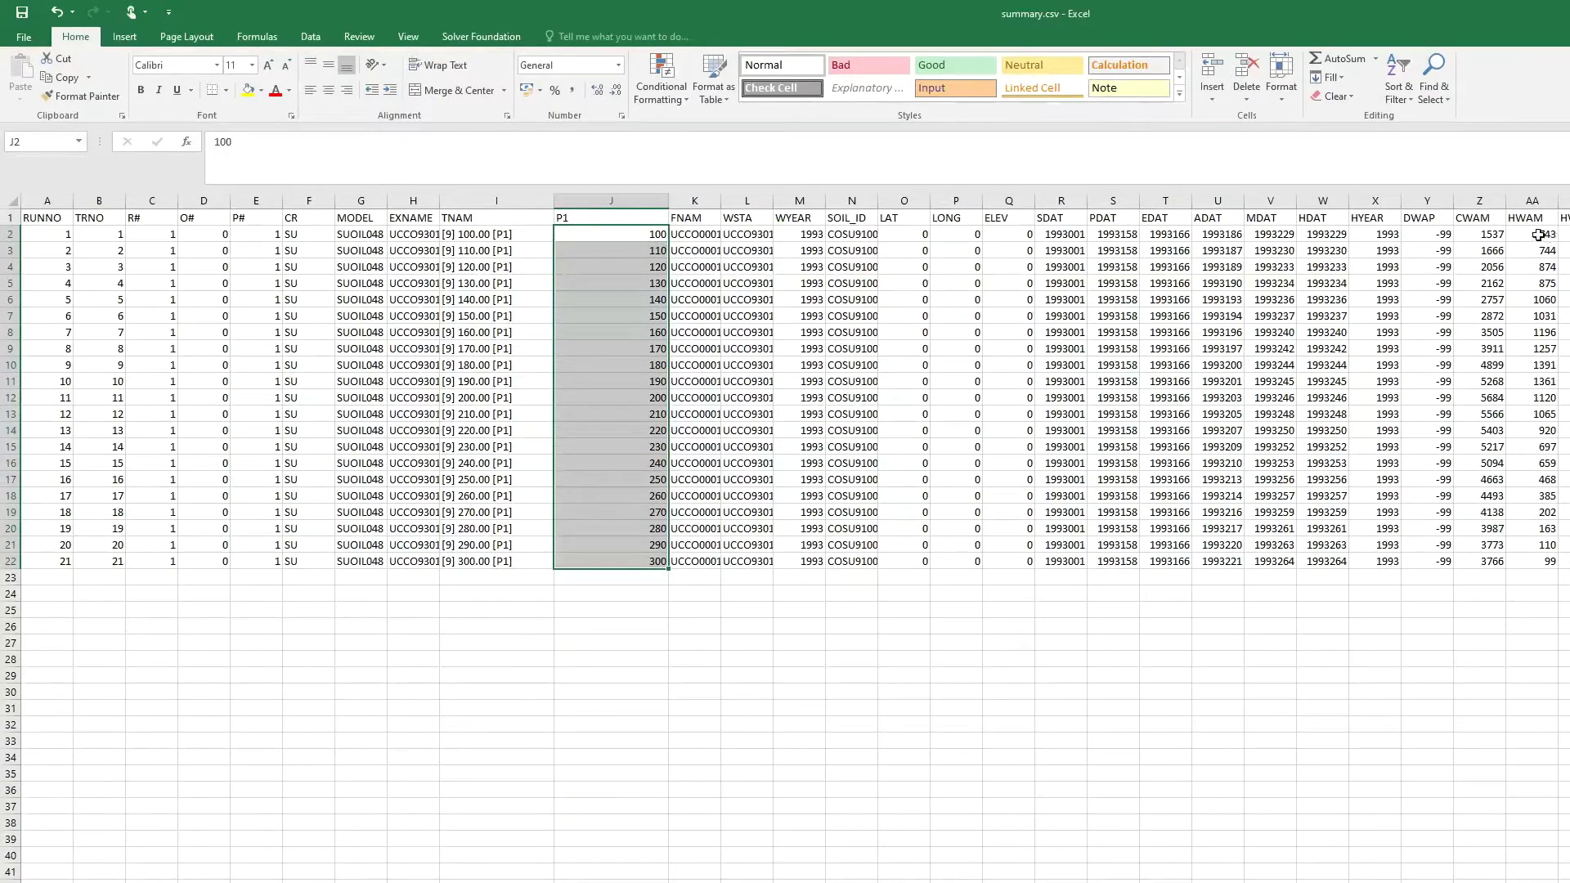
drag(1538, 235, 1537, 561)
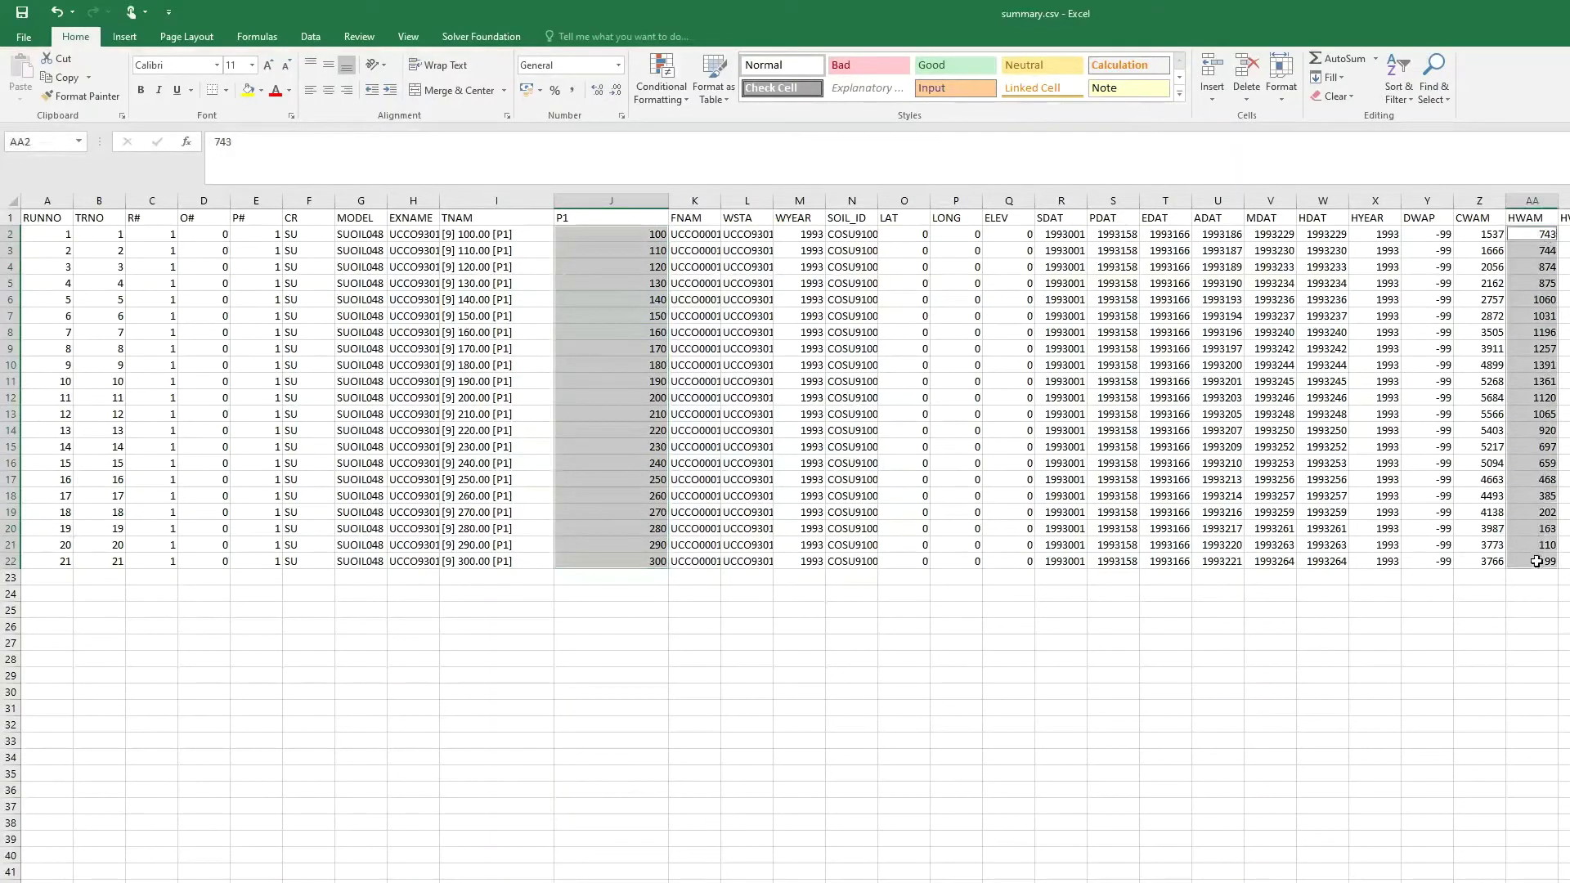
click(125, 38)
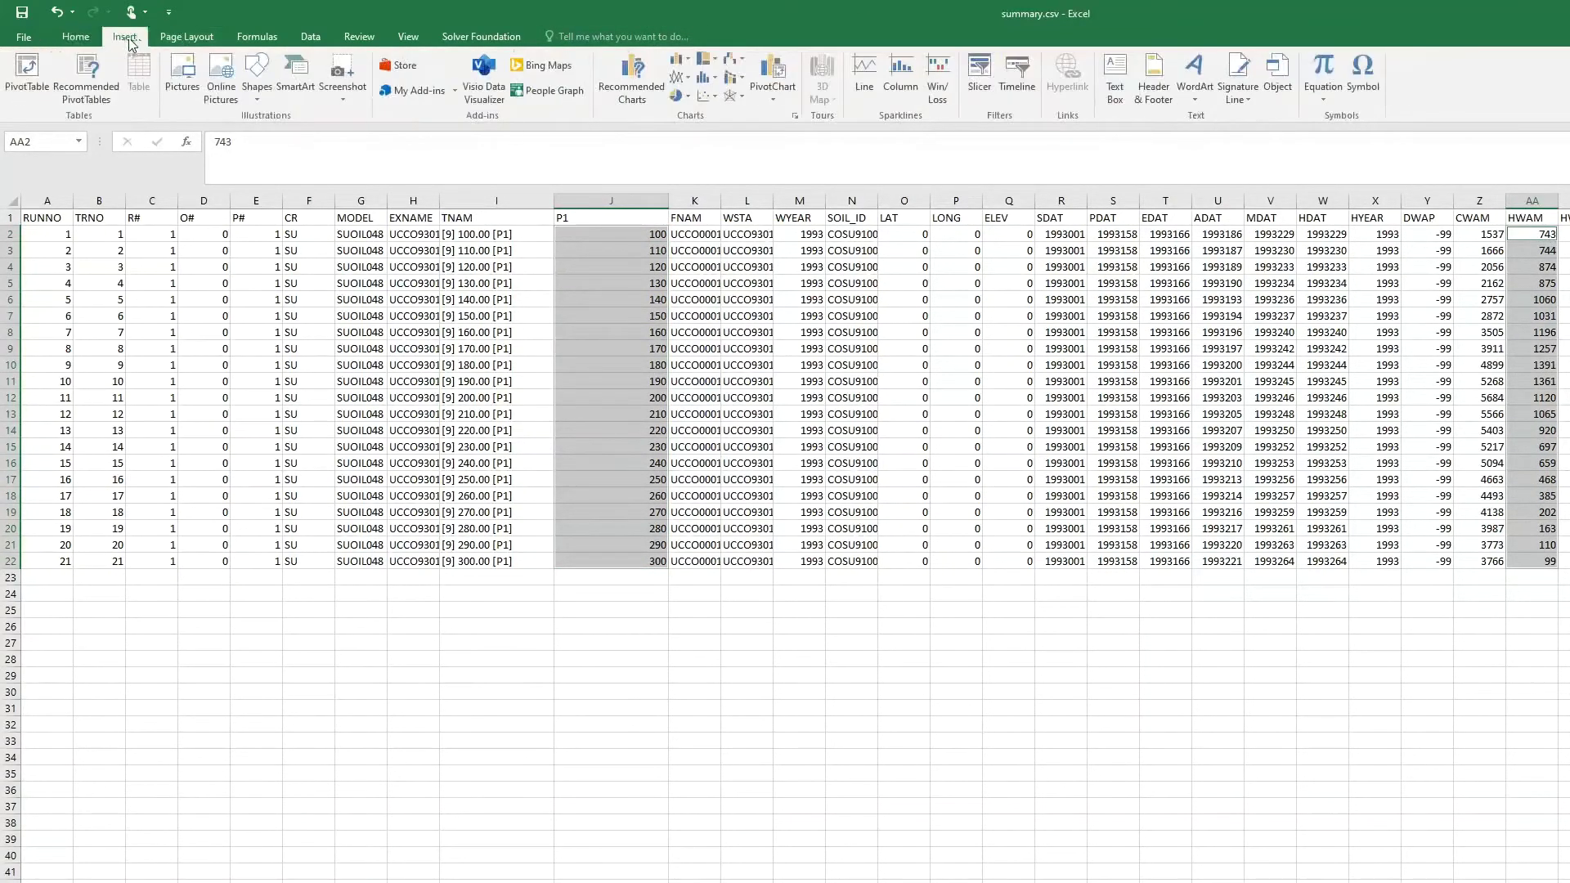
click(703, 96)
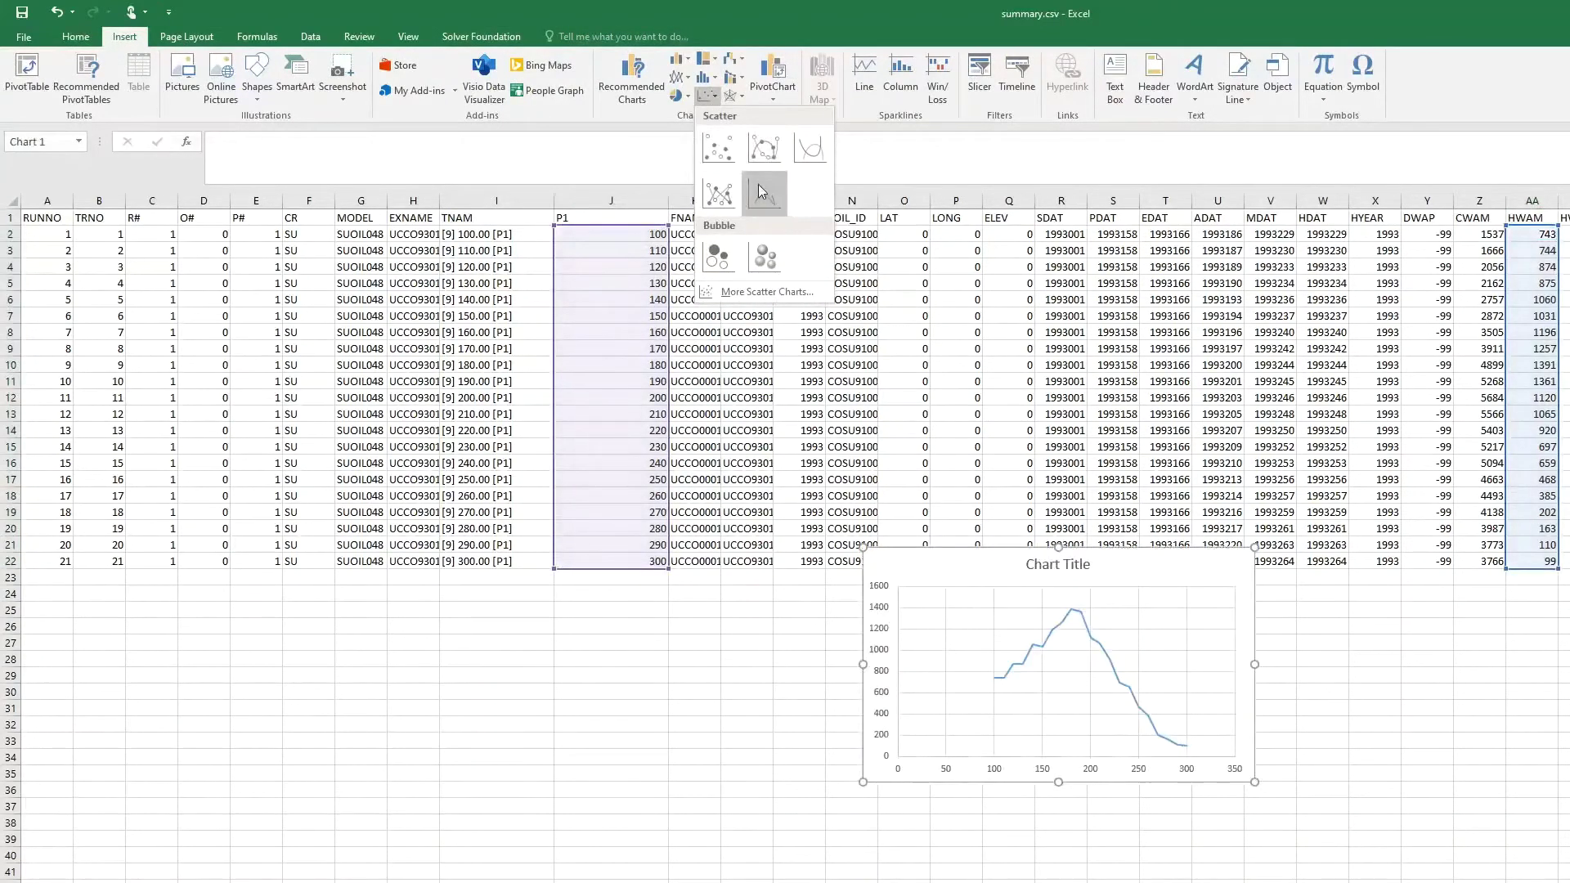
click(718, 148)
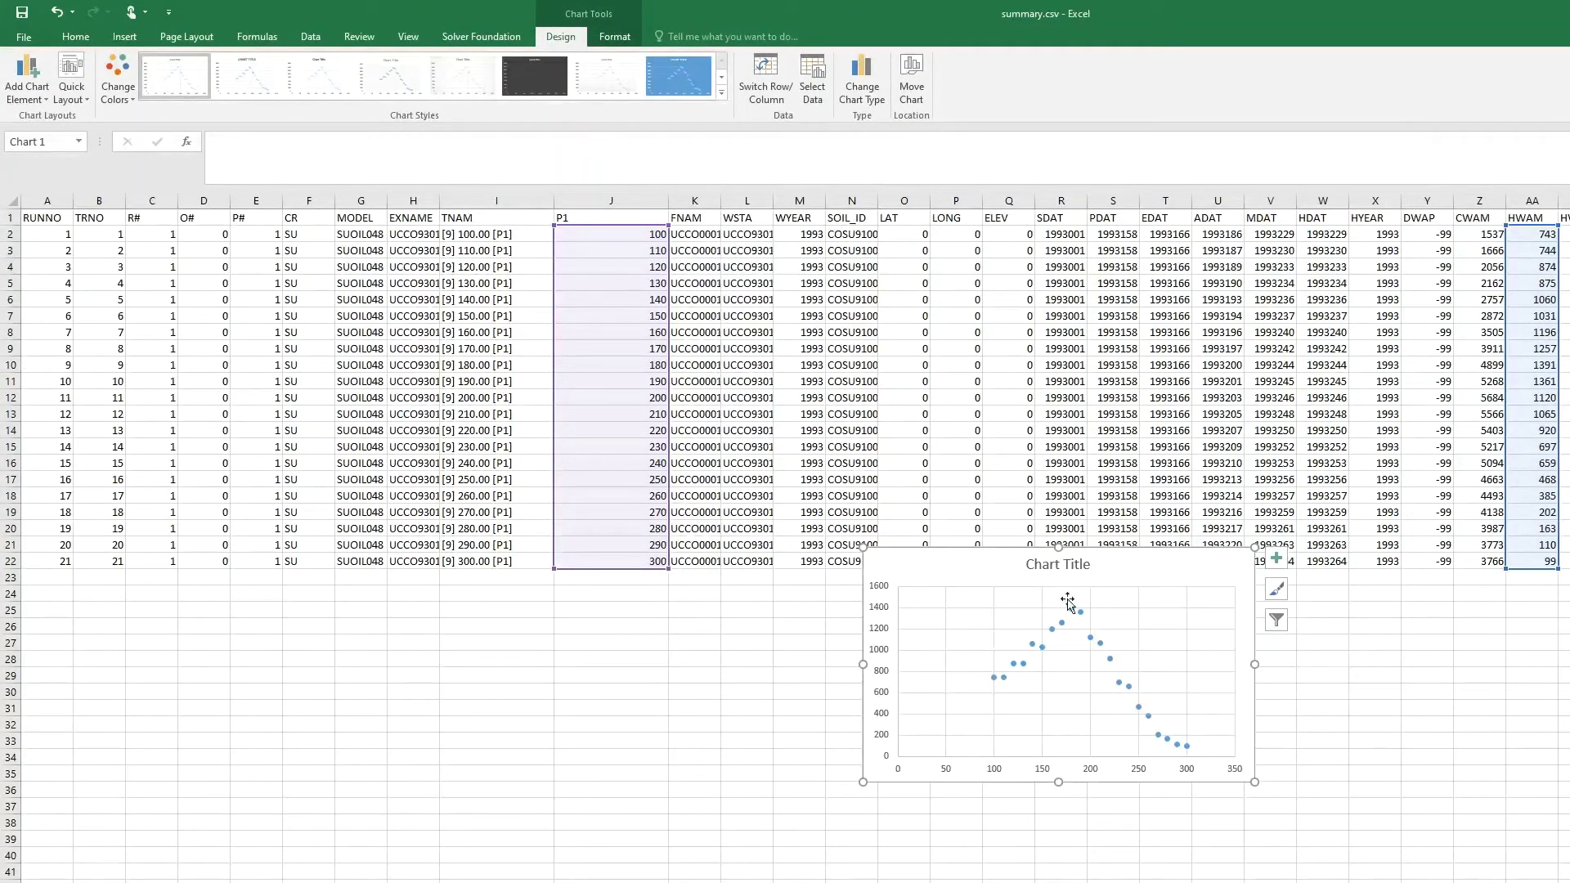
mouse_move(1078, 615)
mouse_move(1126, 687)
Show the Planting category: date 07/06/1993, population 7.1, depth 3.0, row spacing 70.0
key(alt+Tab)
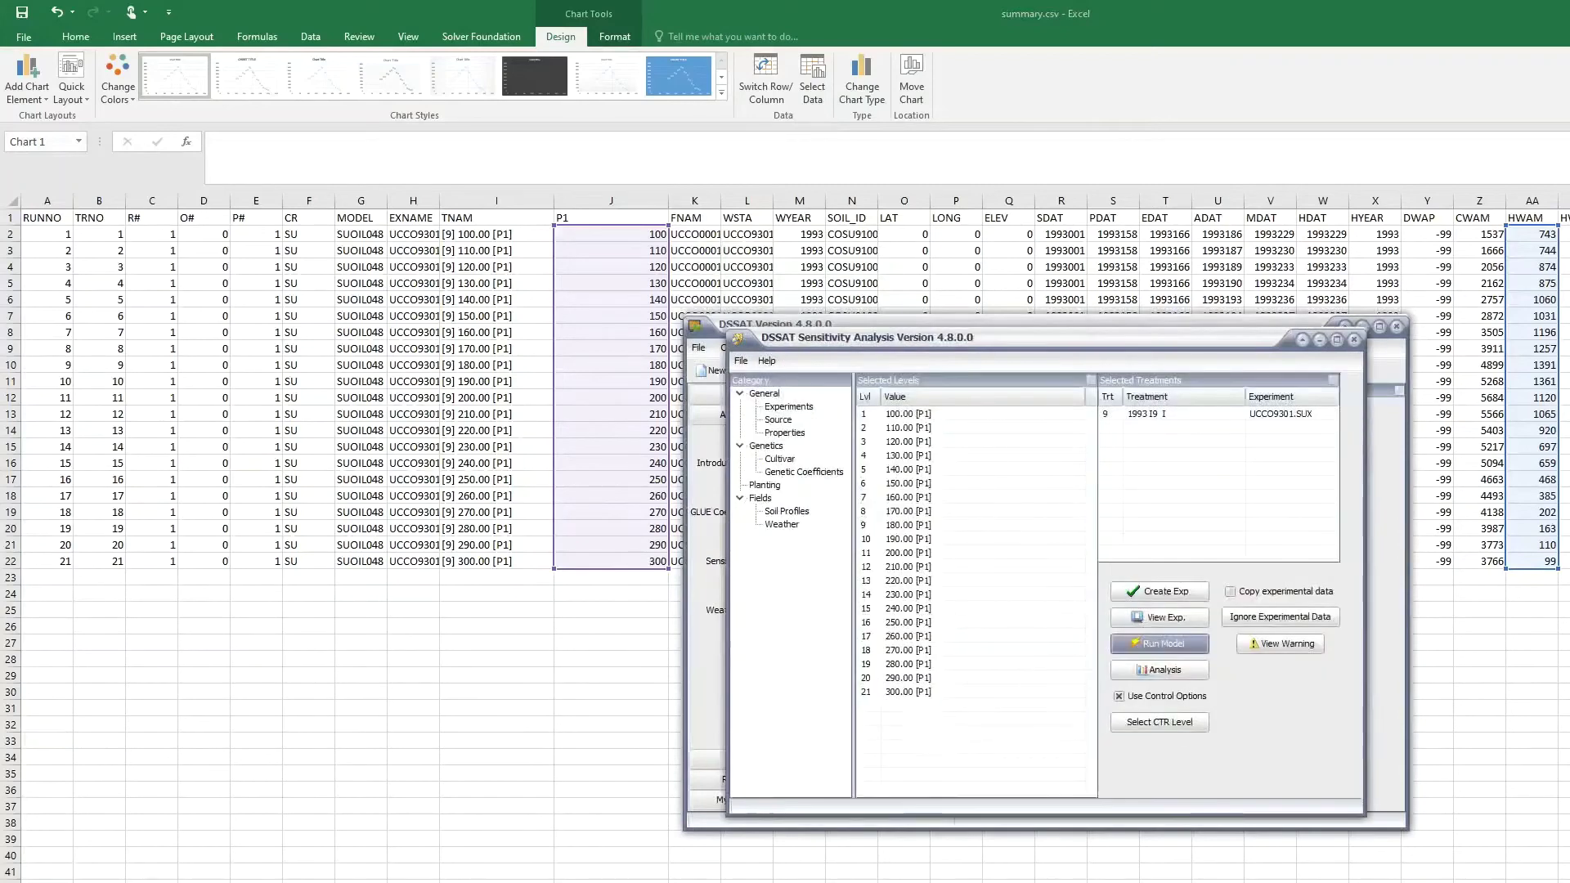
click(780, 460)
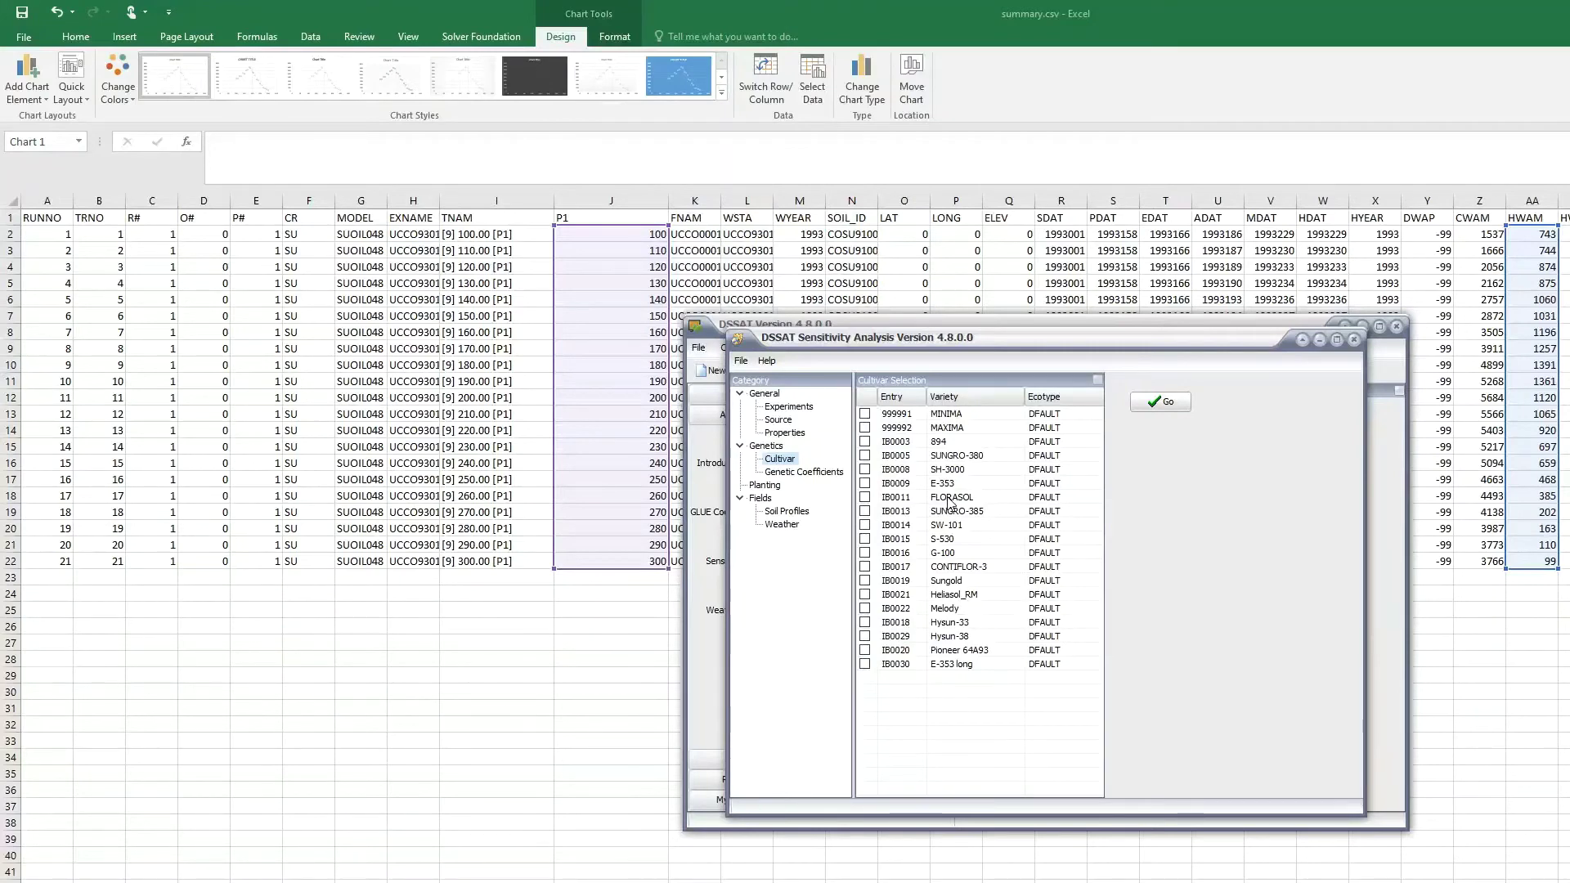
click(772, 487)
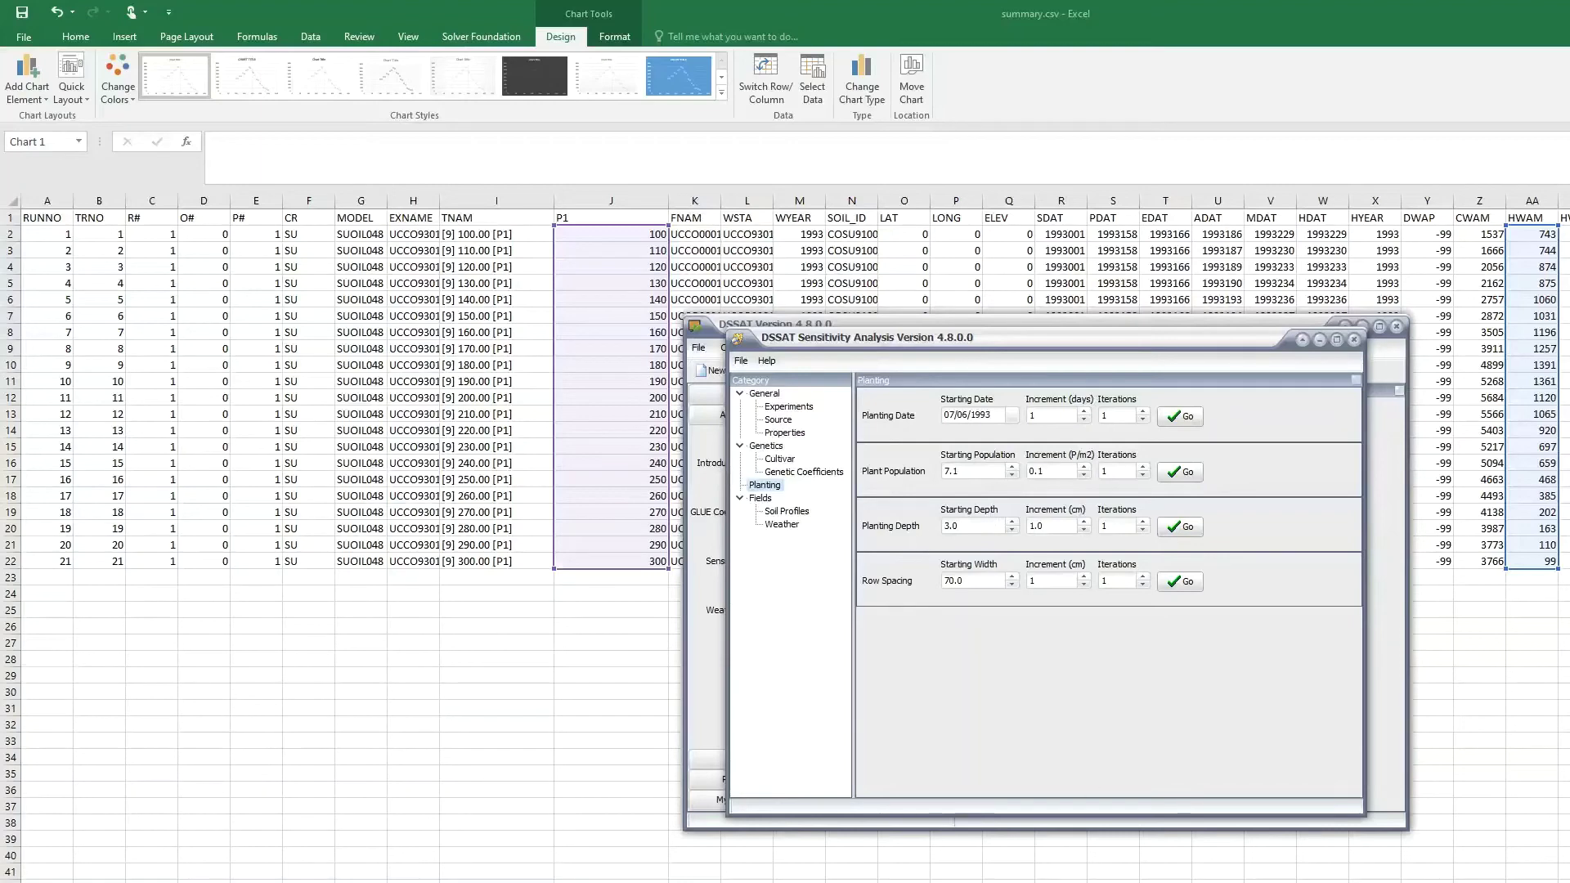
Stop the running OBS screen recording and return to DSSAT's Sensitivity Analysis planting settings
key(alt+Tab)
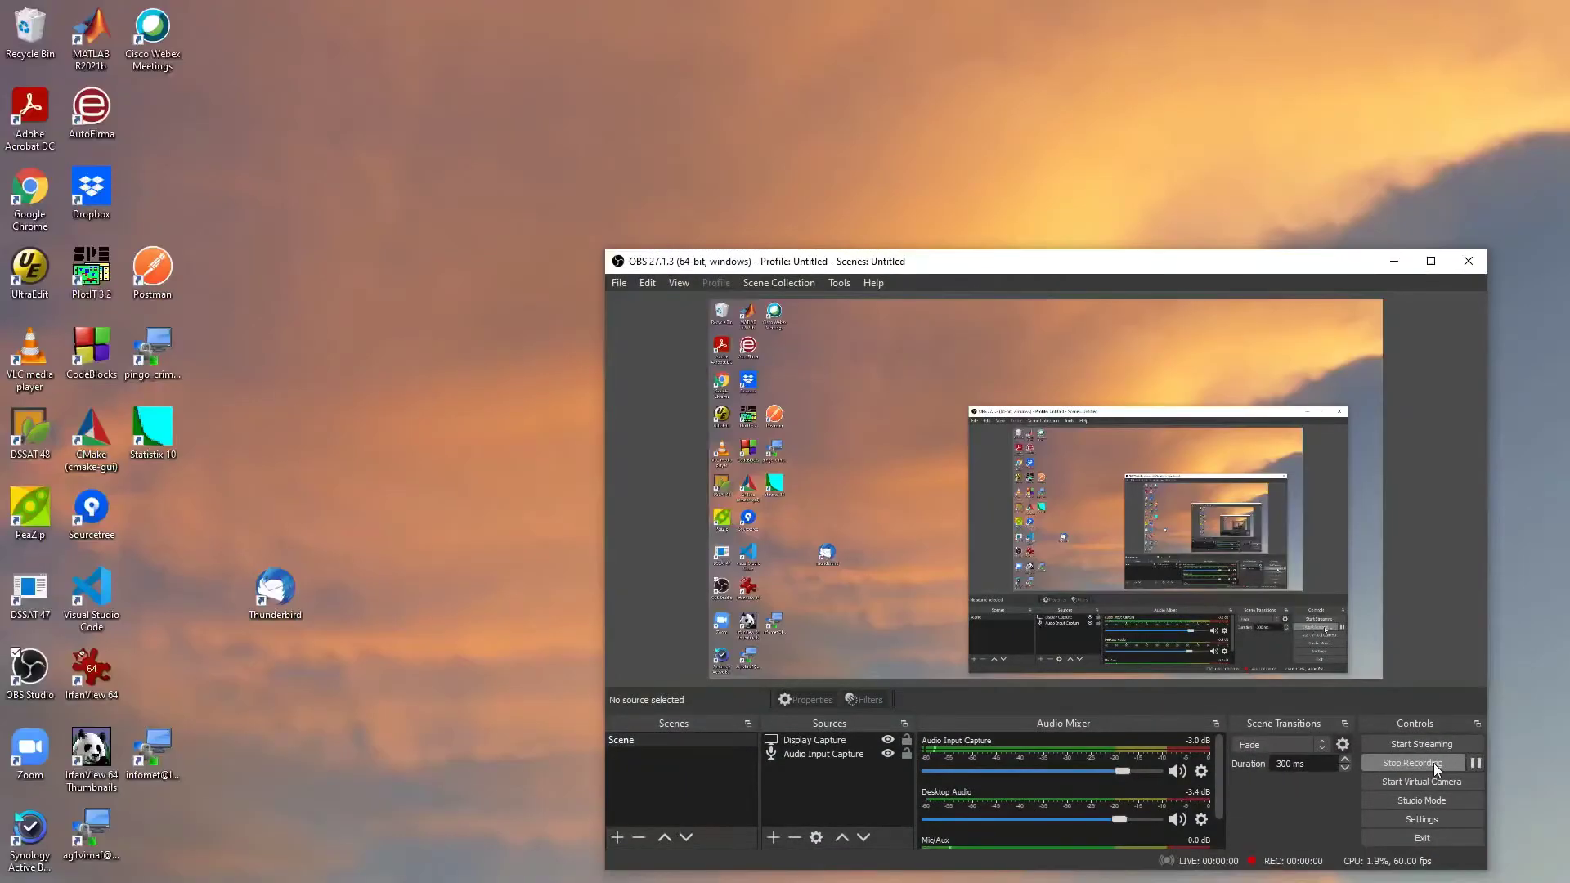
click(1435, 764)
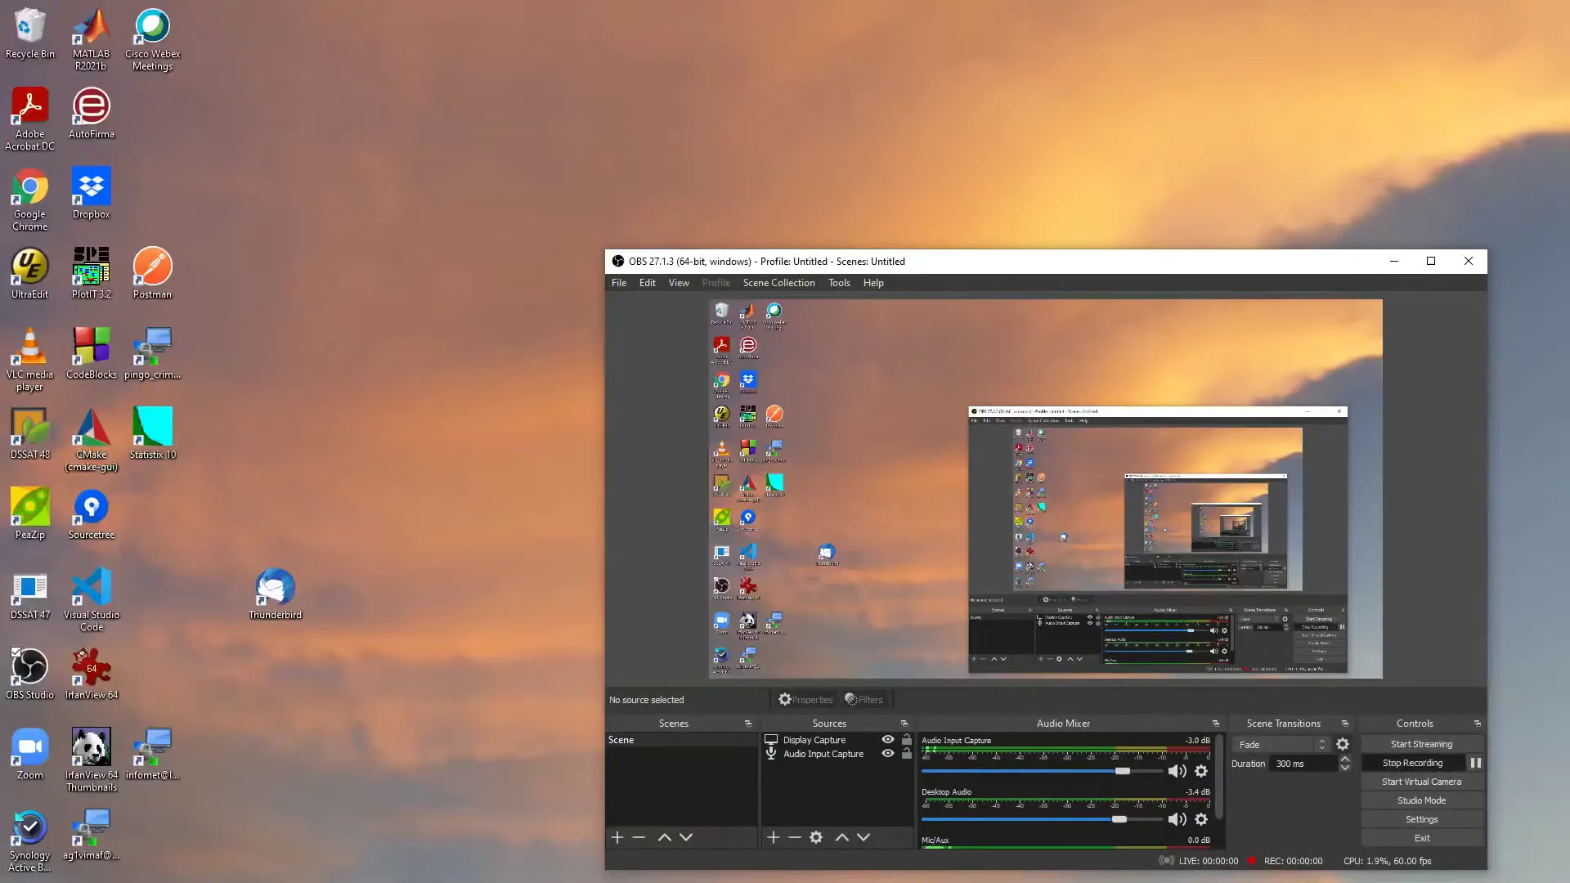
key(alt+Tab)
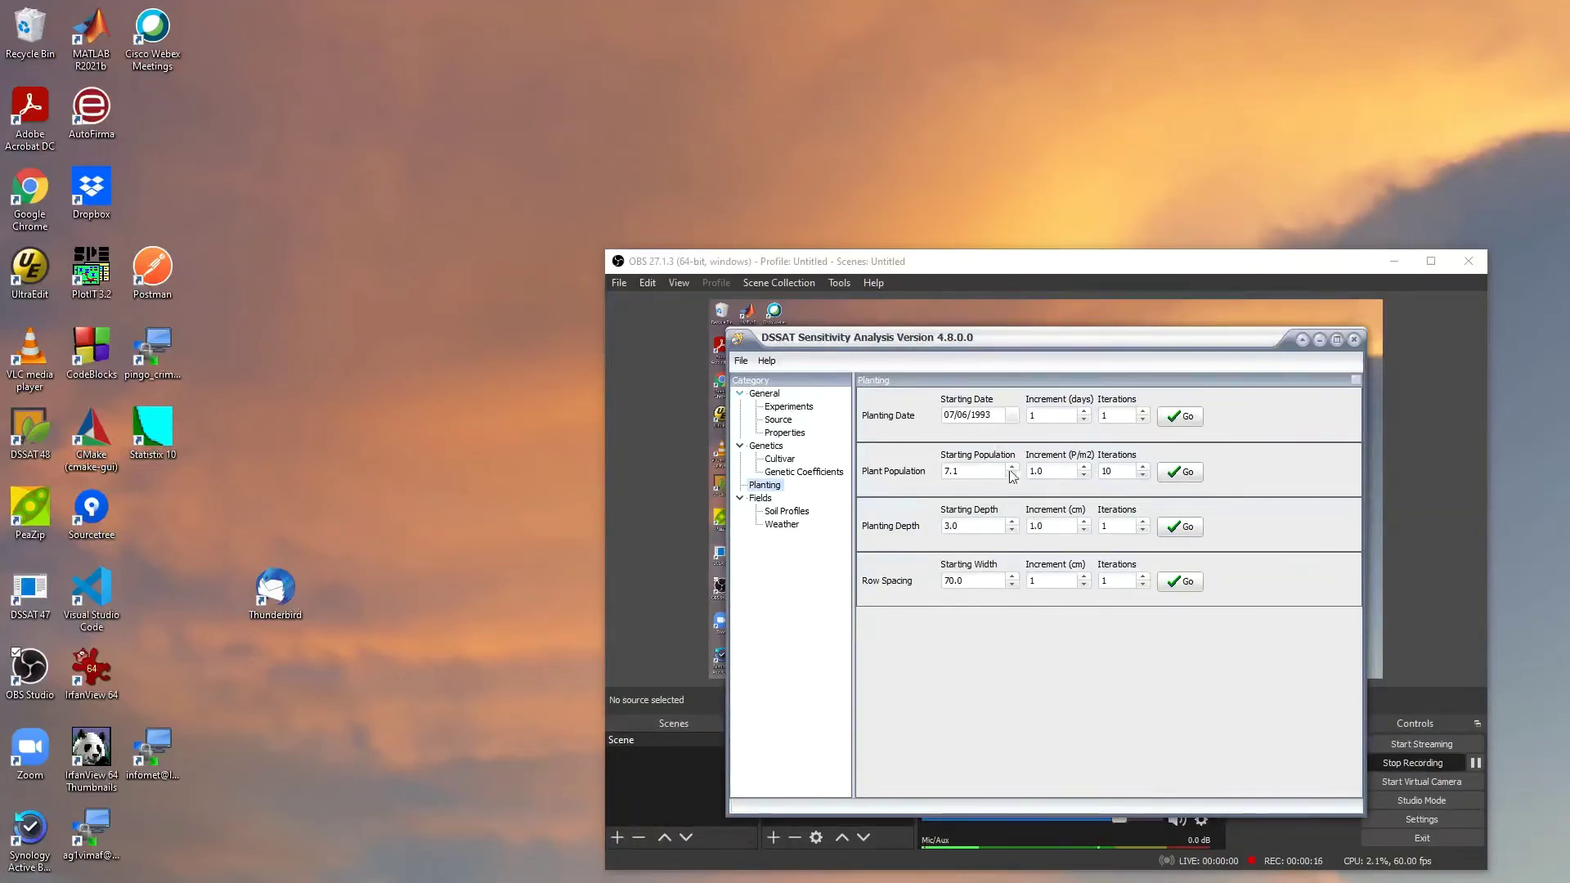
Set starting plant population 1.0 with 9 iterations and generate the population levels
double_click(980, 470)
double_click(1130, 470)
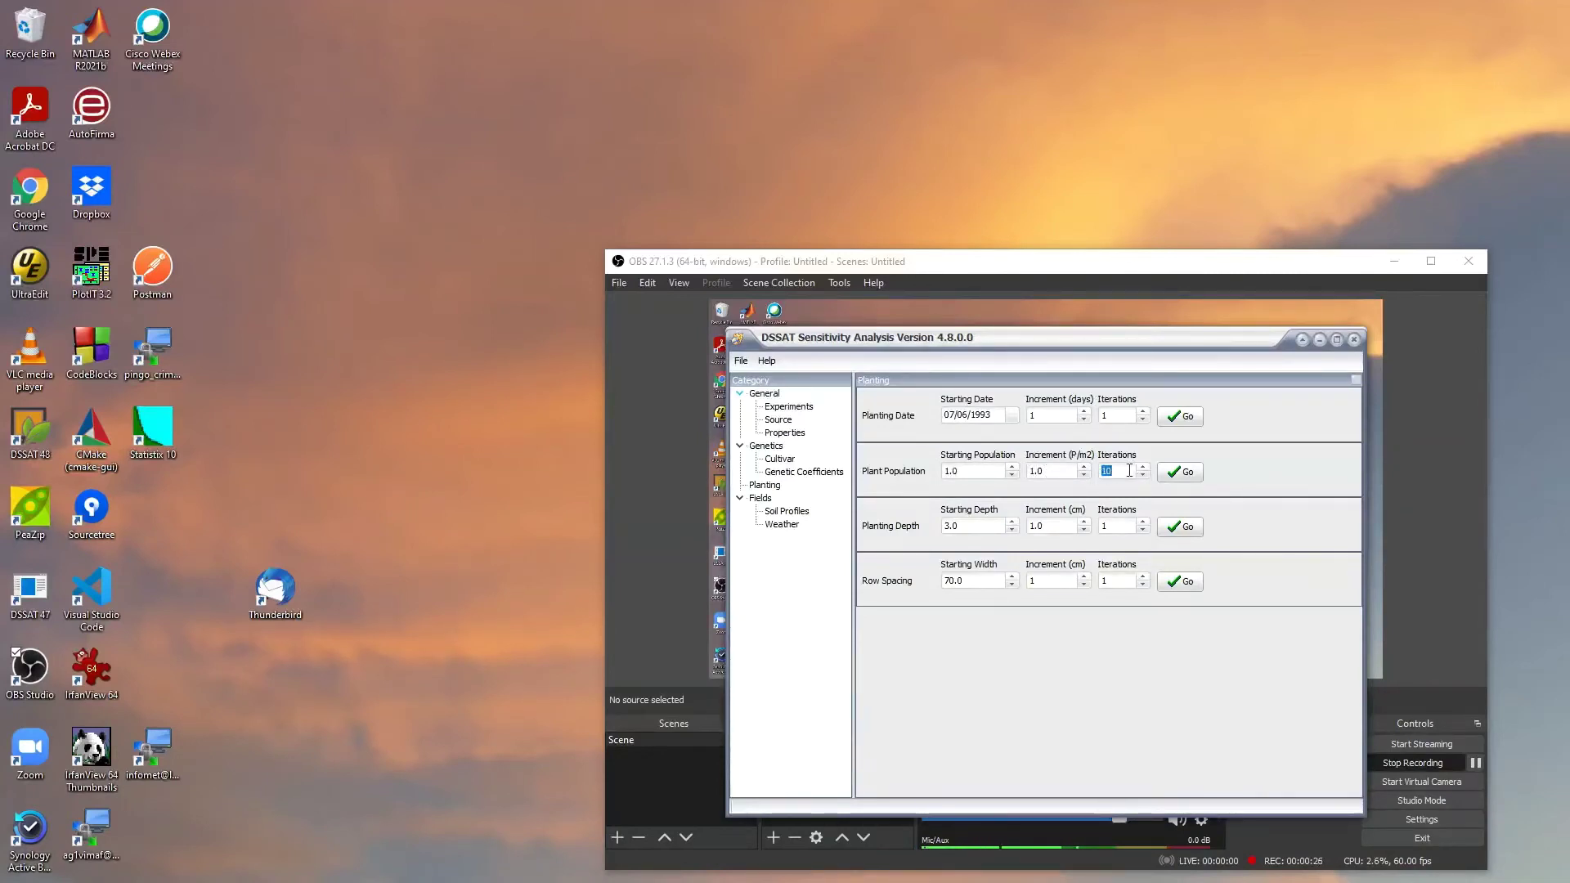
text(9)
click(1186, 474)
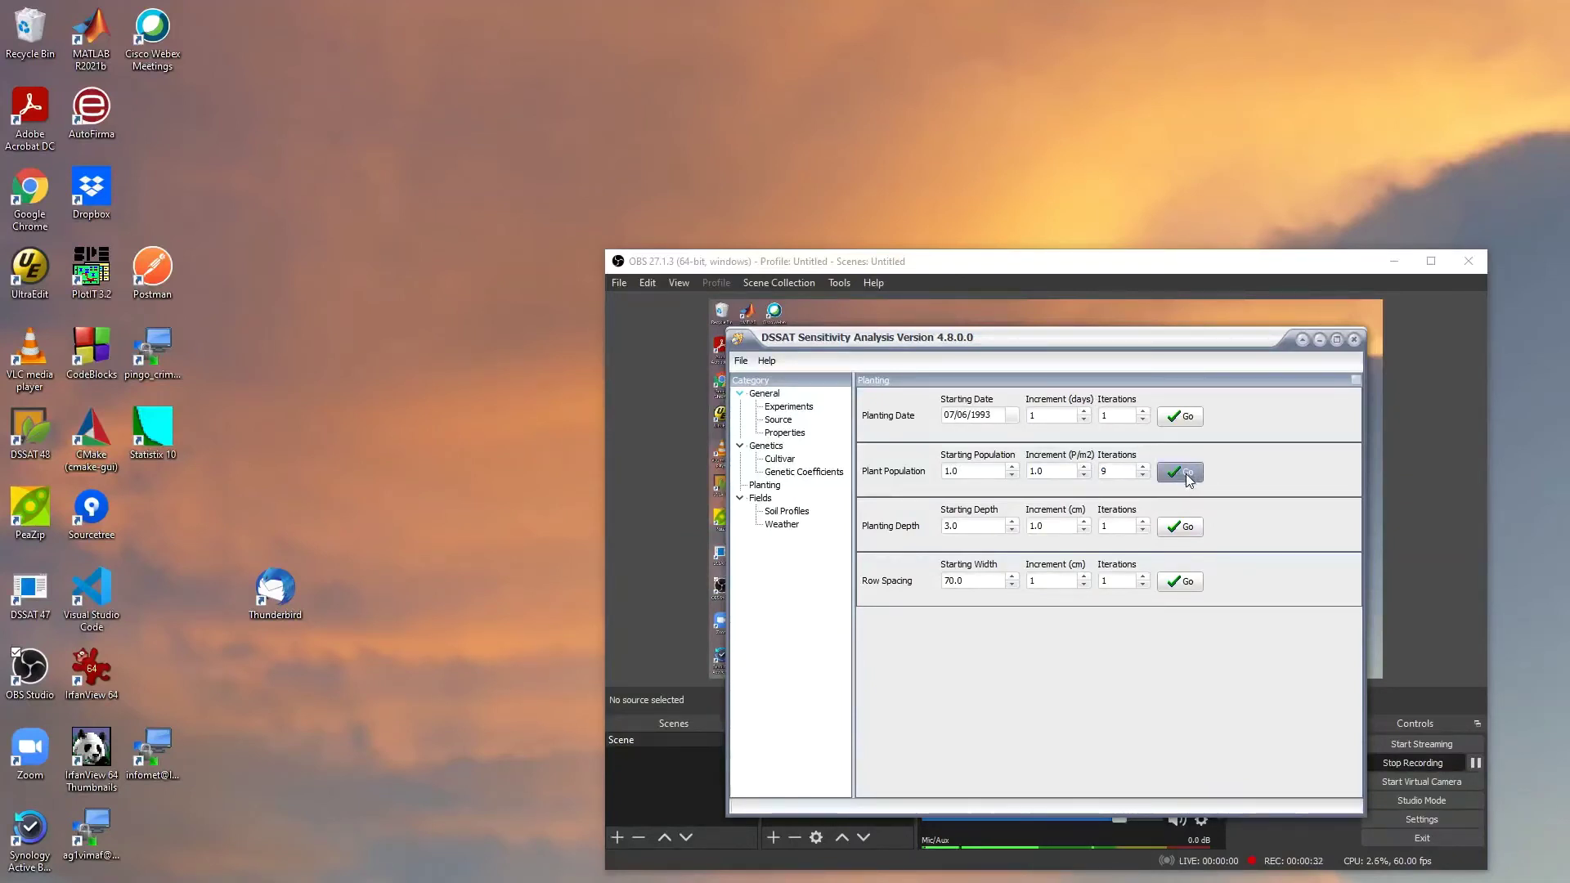
click(1188, 480)
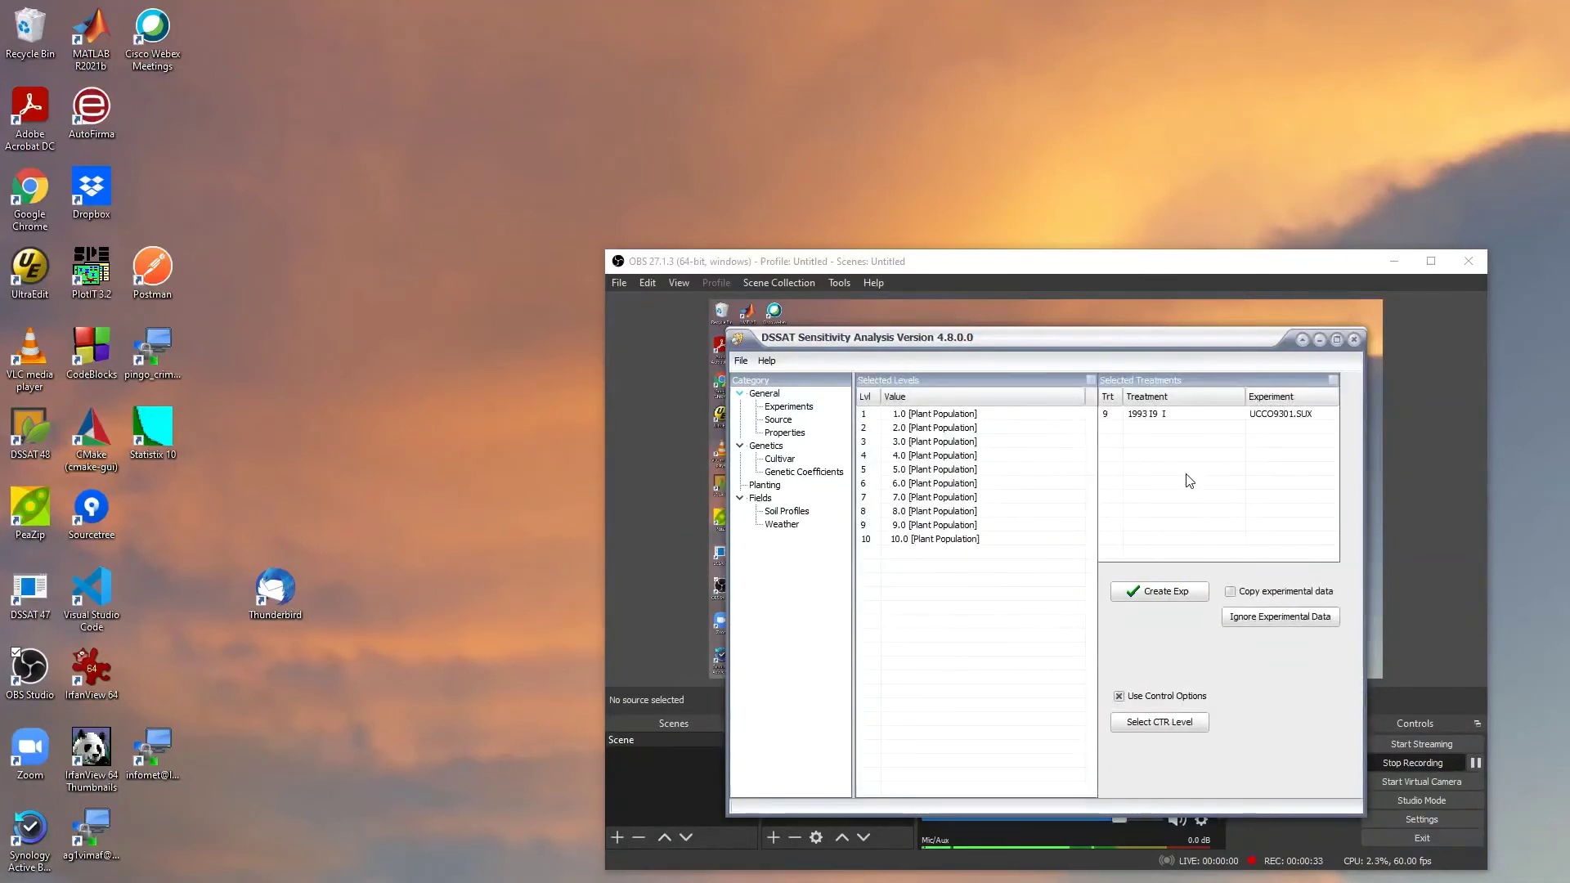
Create the experiment, save it over UCCO9301.SUX, and run the ten simulations
click(1154, 595)
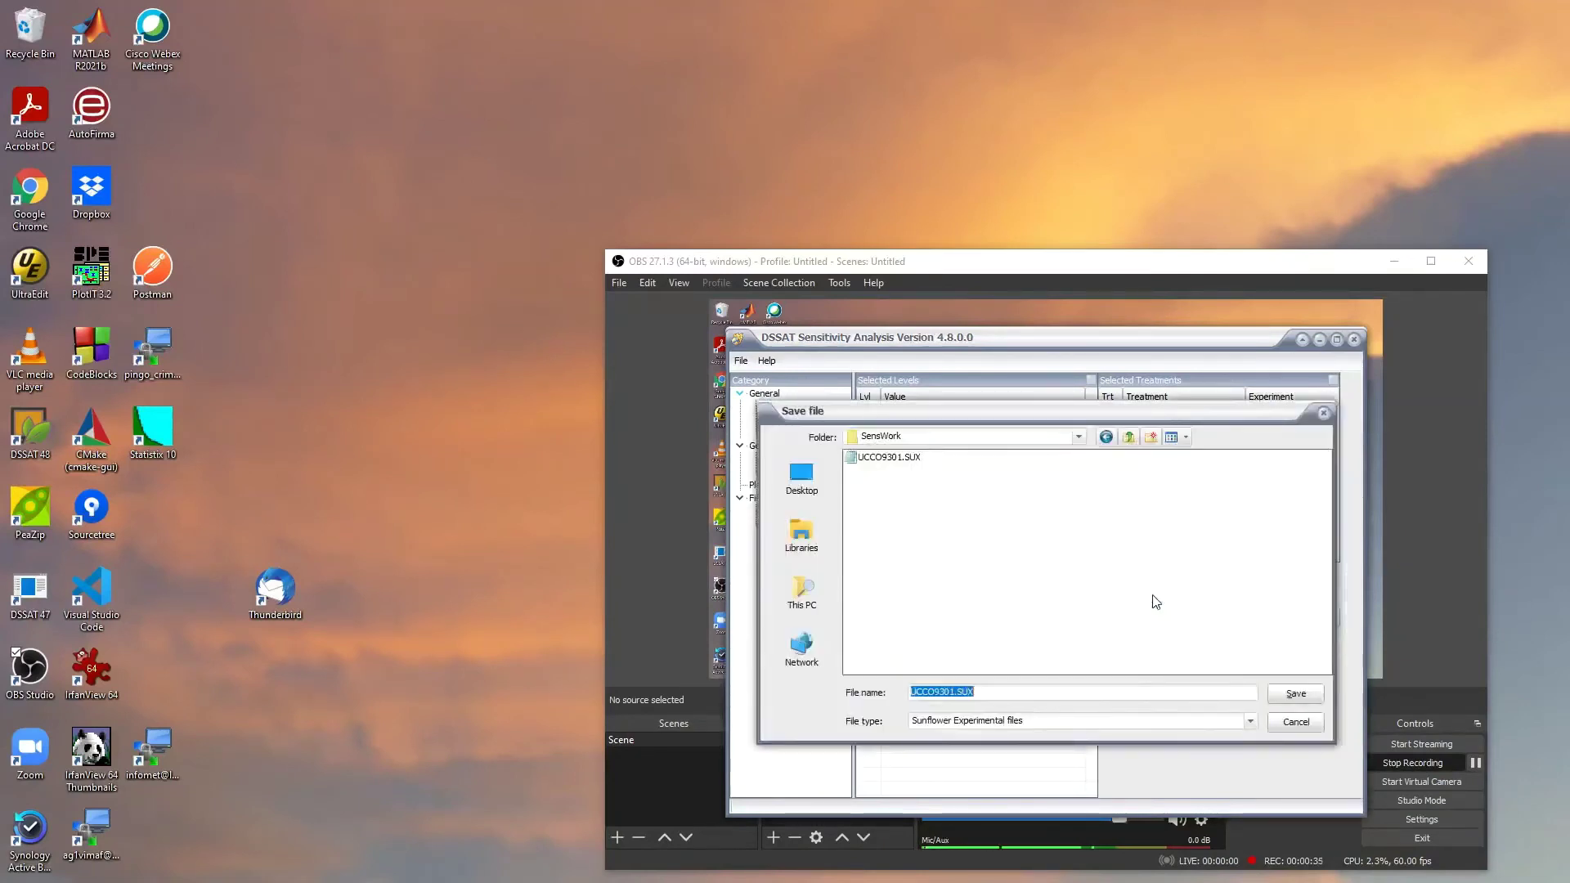
click(1296, 694)
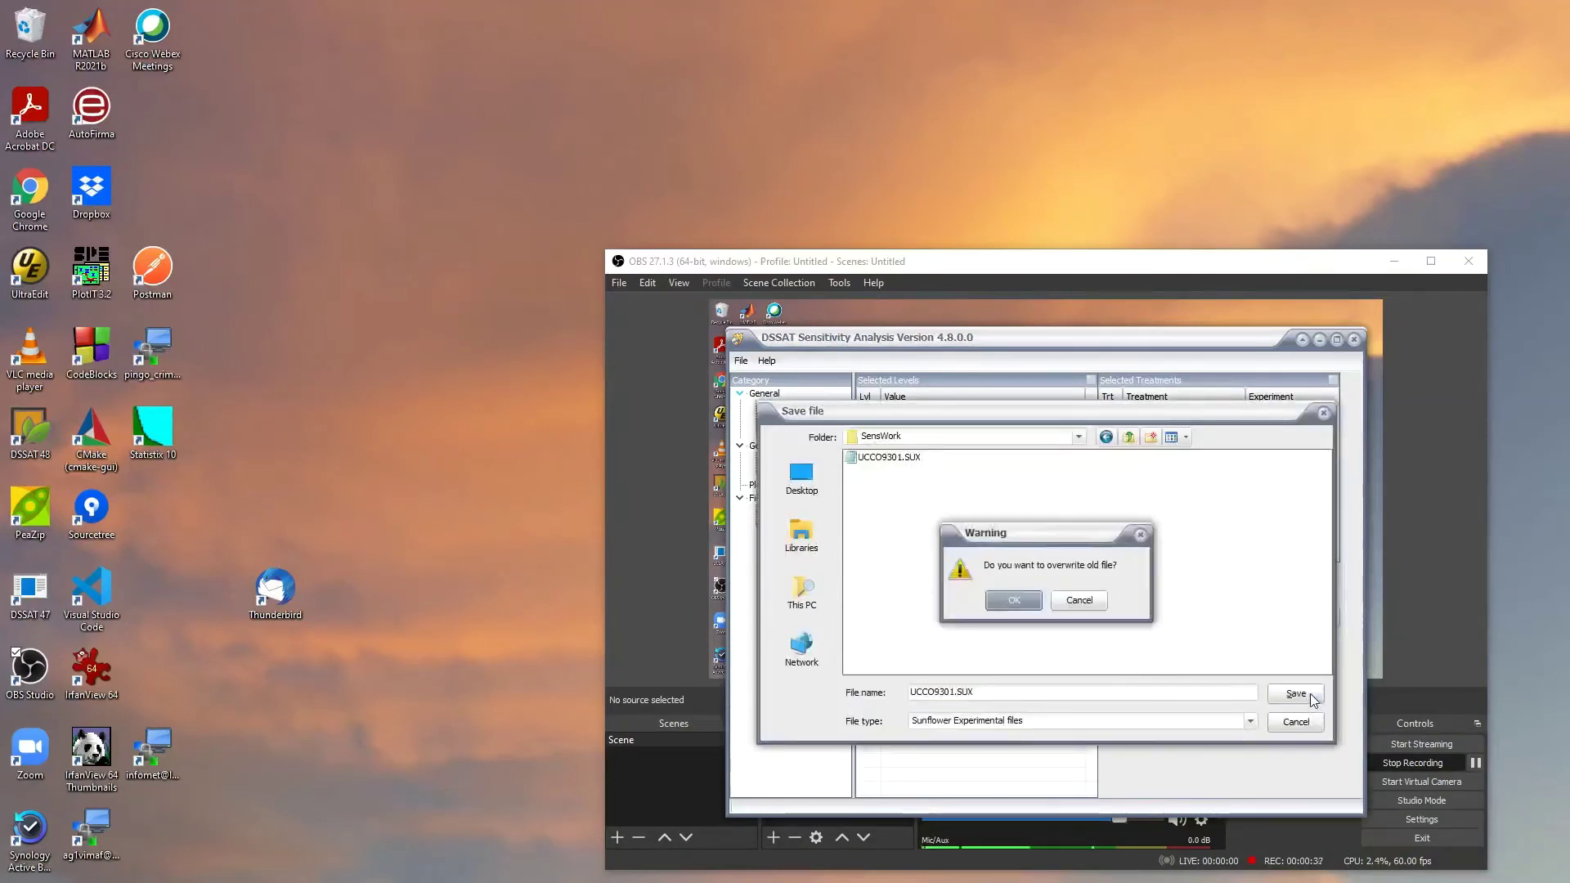
click(1021, 602)
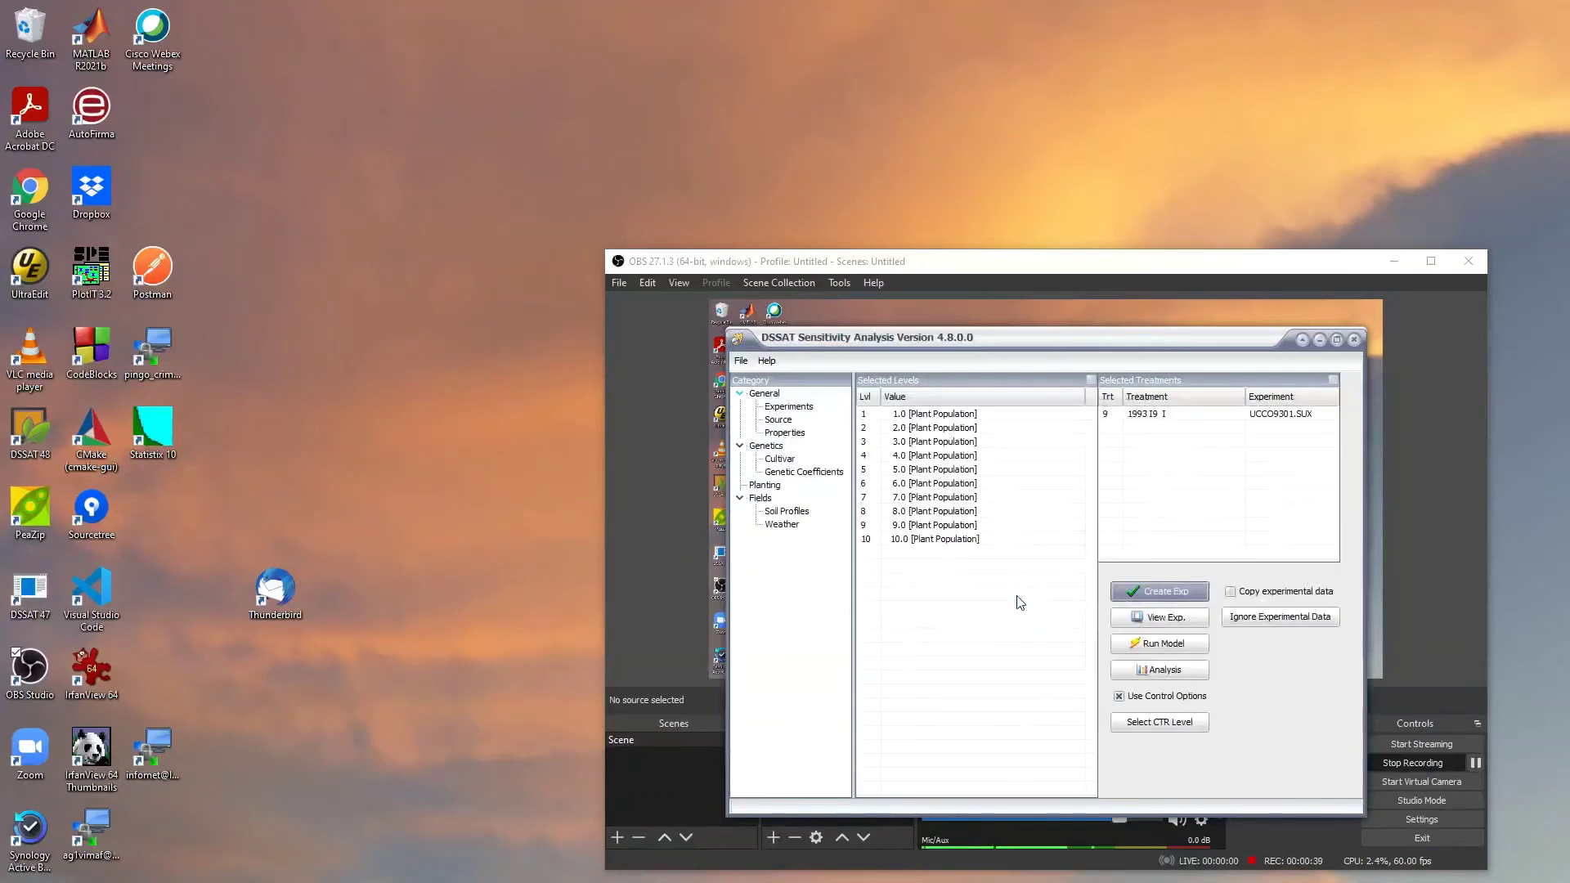
click(1158, 641)
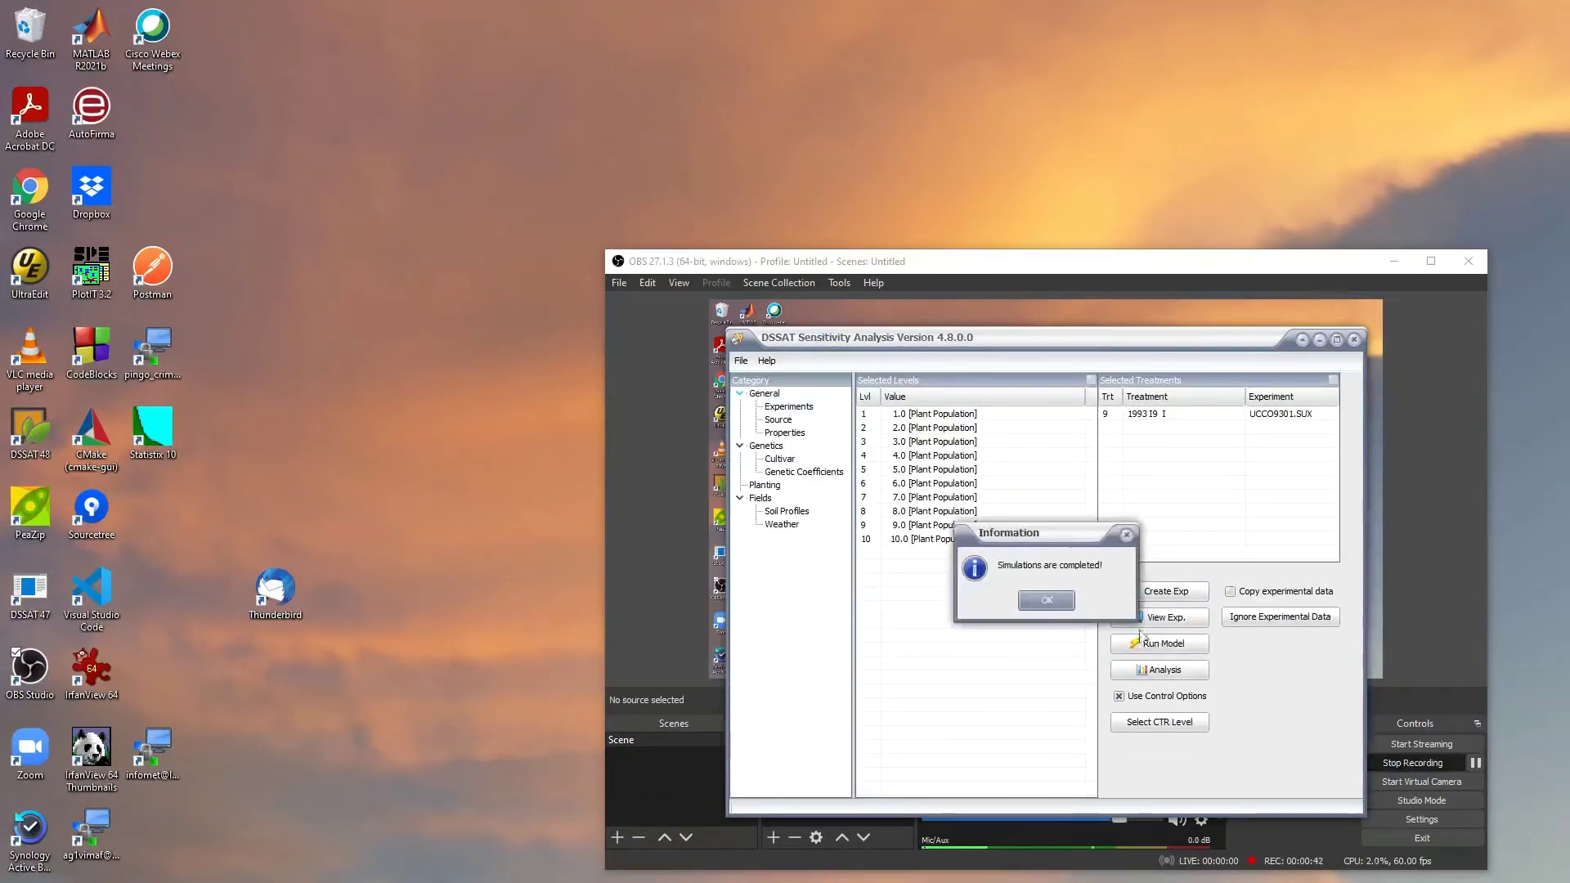
click(1049, 602)
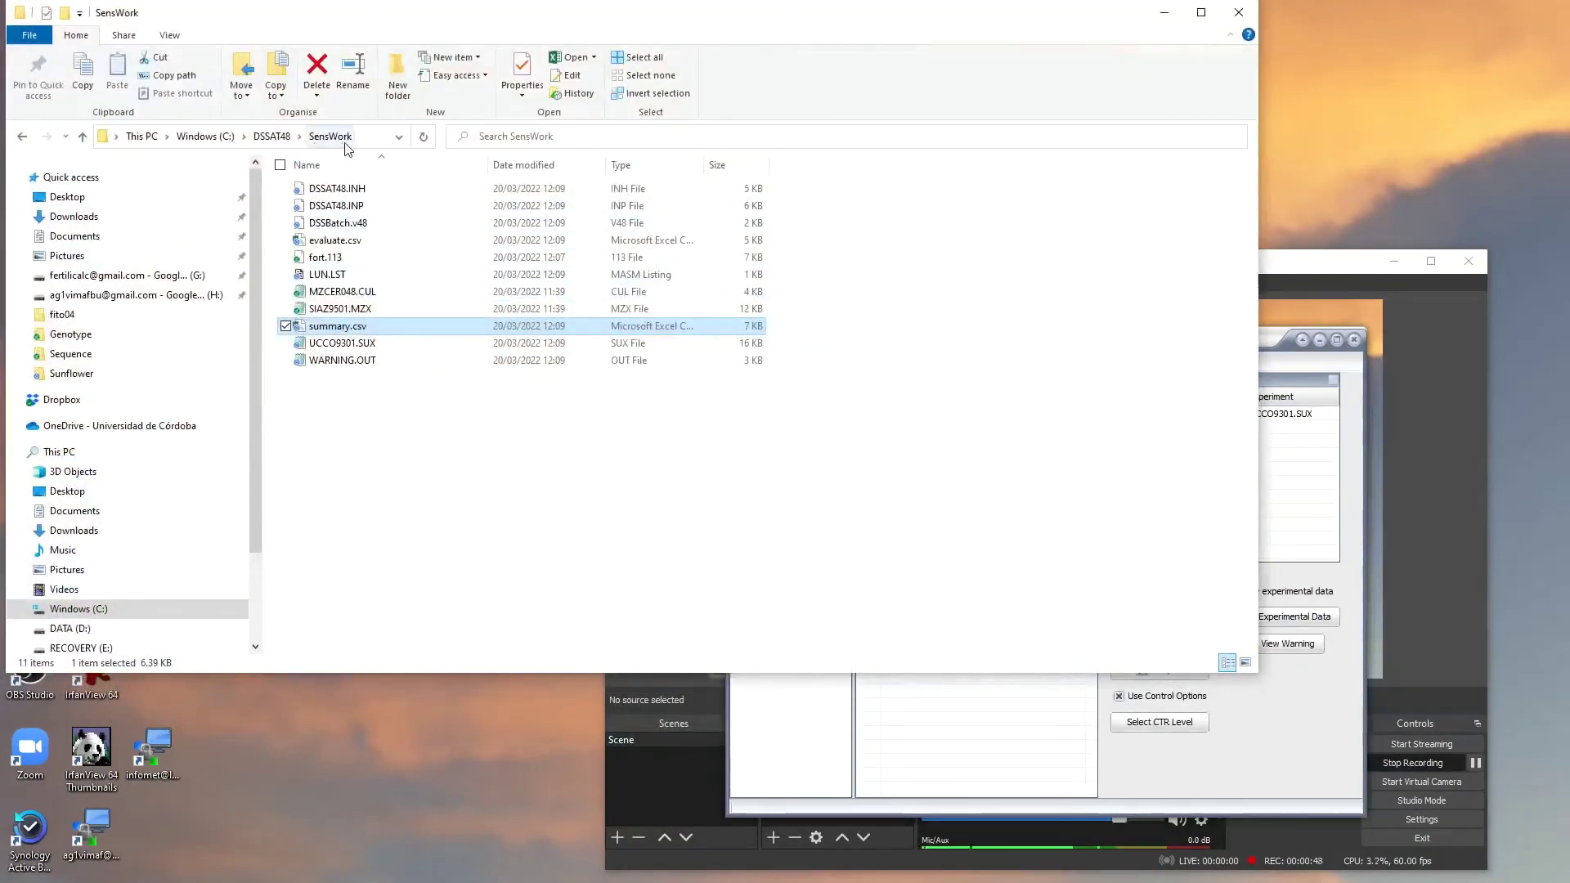
Open the refreshed SensWork summary.csv, with one row per population level 1.0–10.0, in Excel
double_click(354, 327)
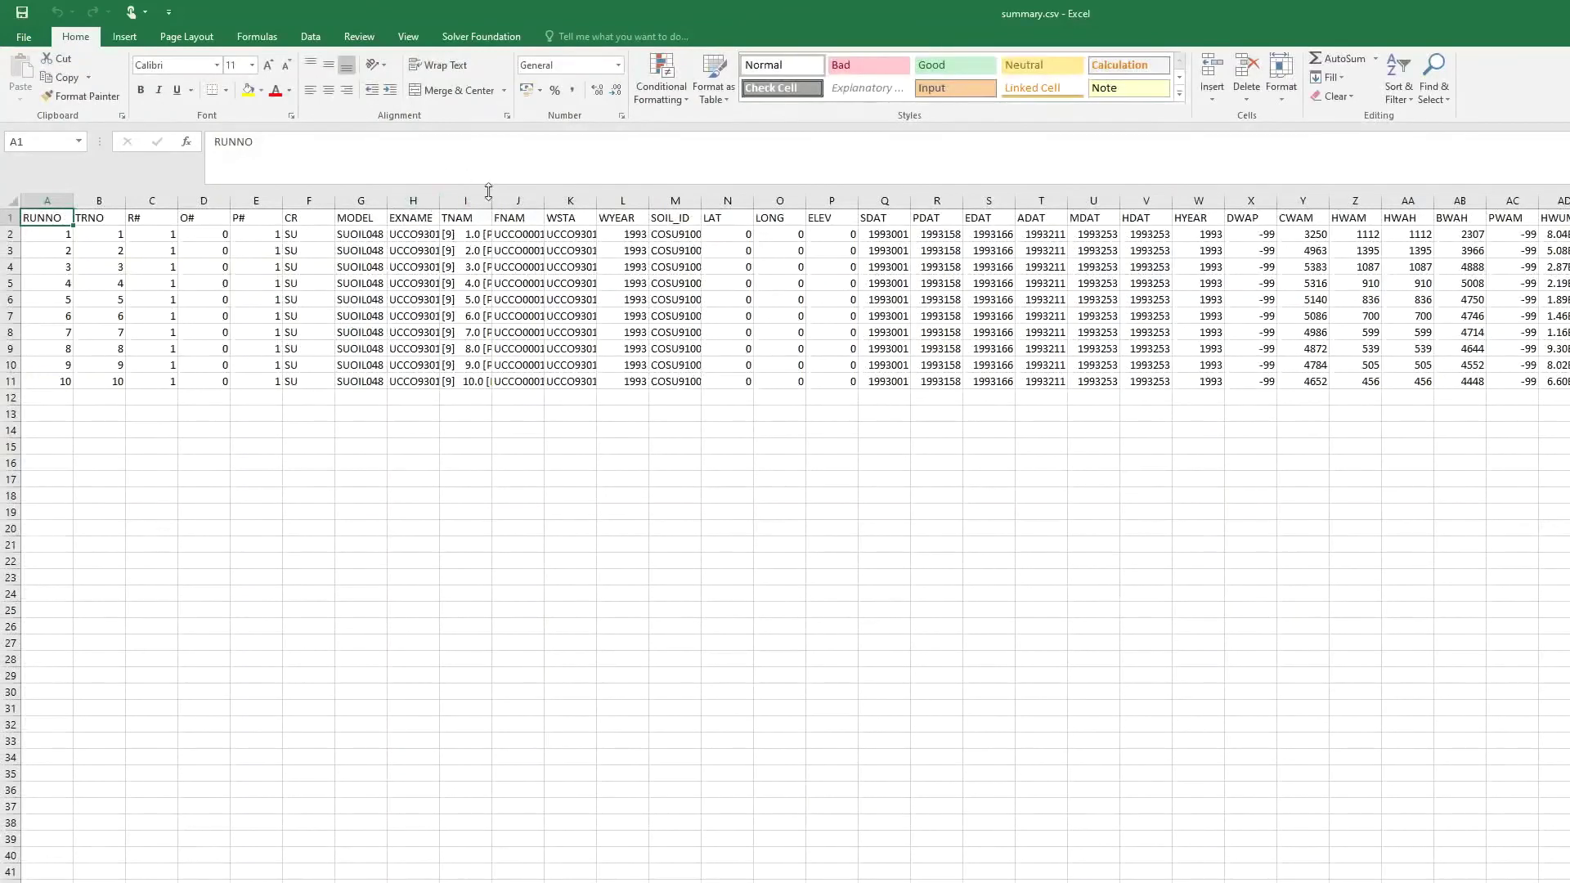
Widen the TNAM column I, then select treatment names I2:I11 and HWAM yields Z2:Z11
drag(491, 201, 646, 201)
drag(550, 235, 571, 381)
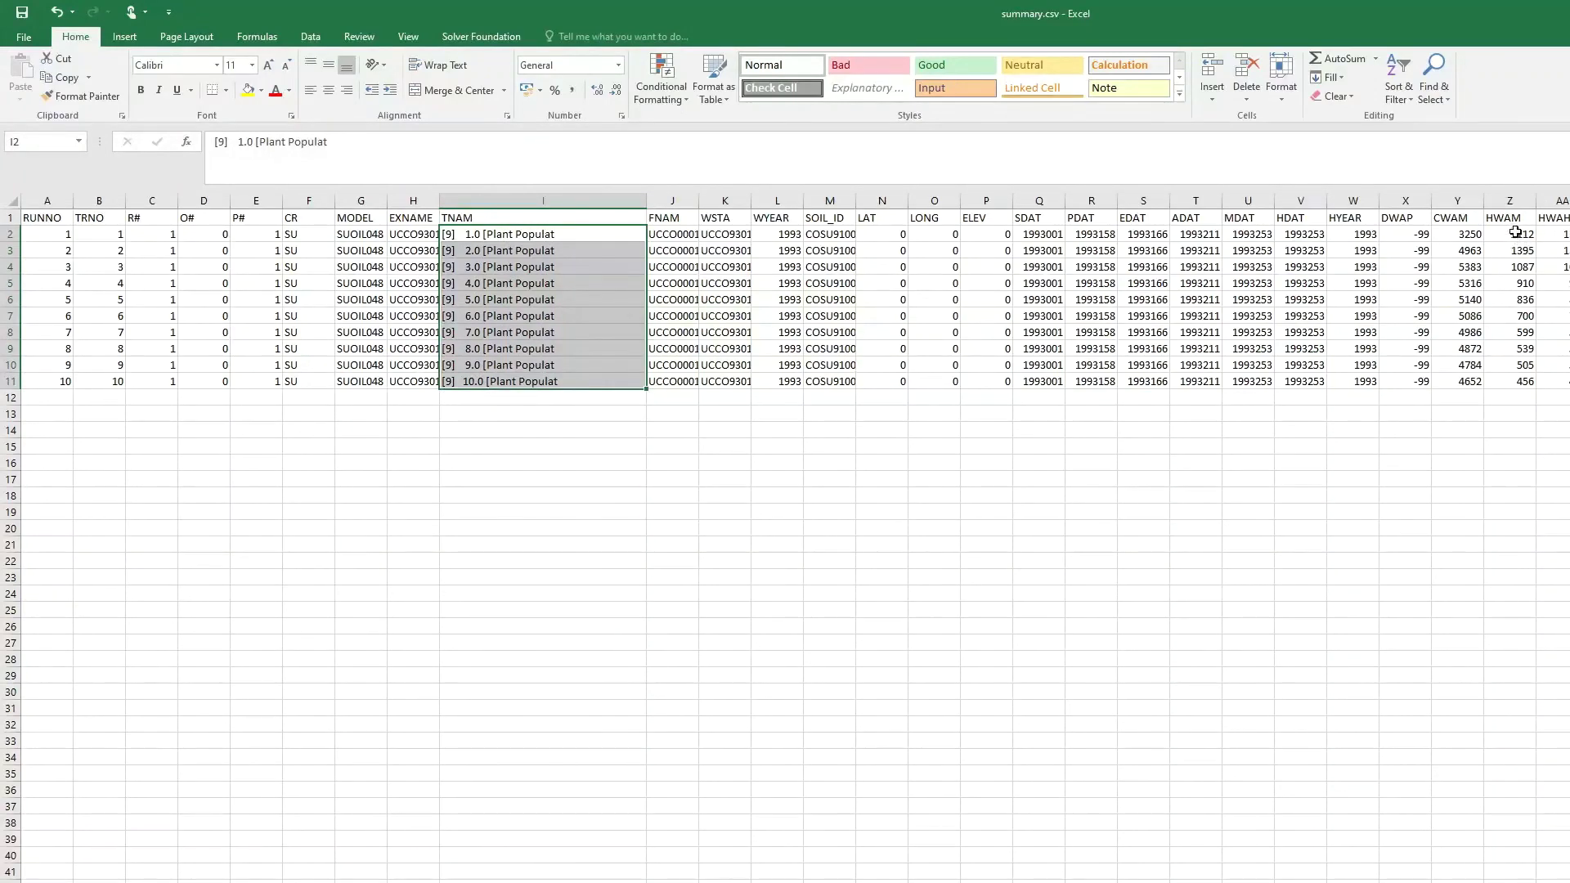
drag(1516, 233, 1512, 381)
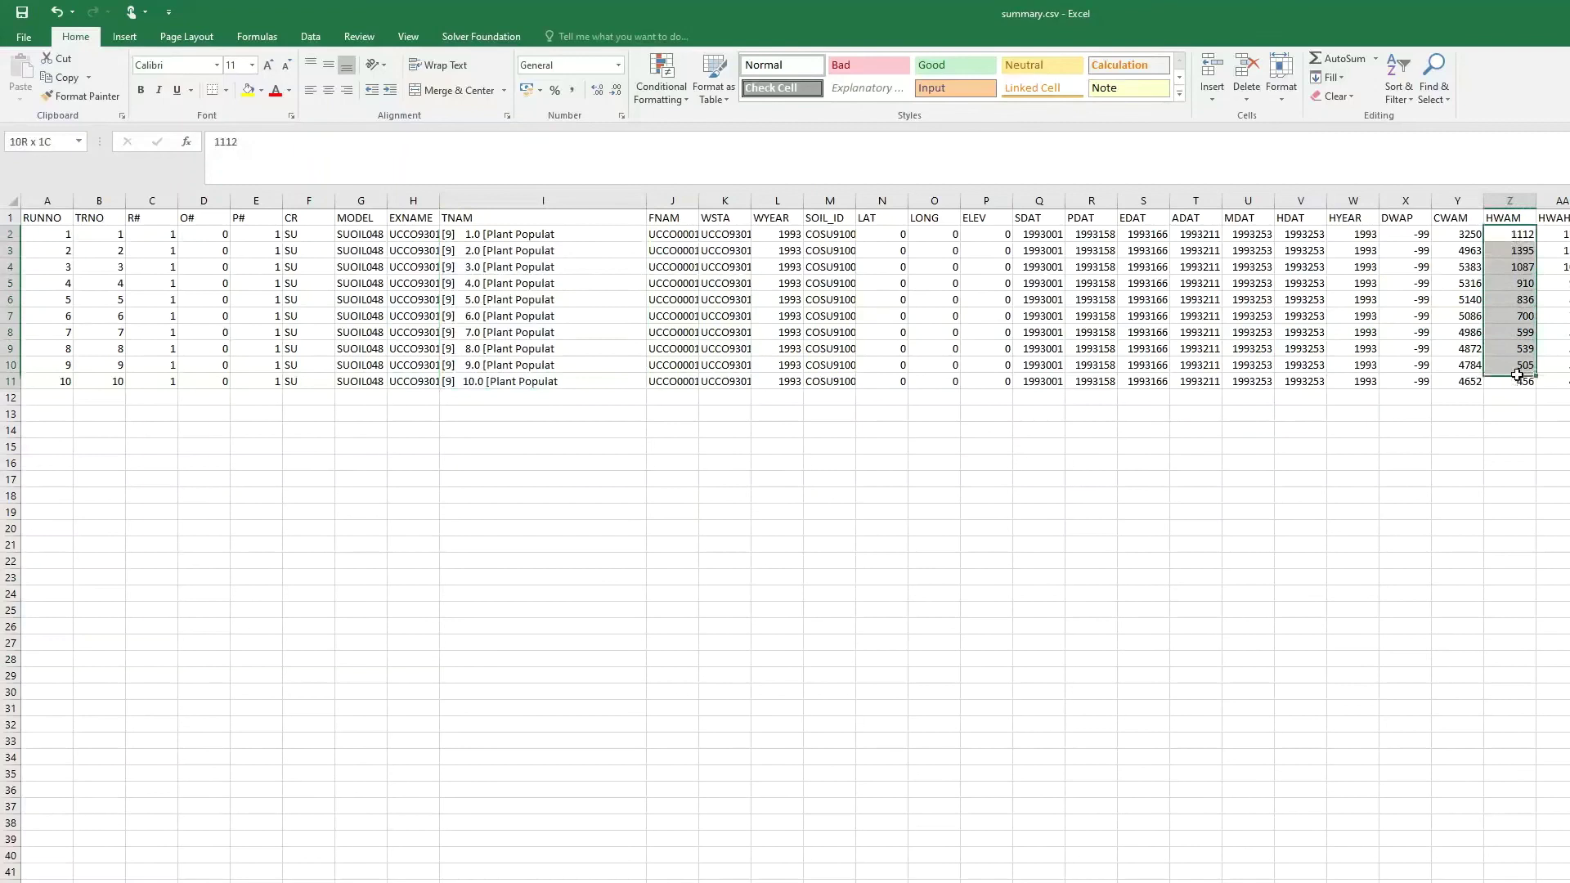
Insert a basic 2-D line chart of the HWAM yields in Z2:Z11
click(125, 38)
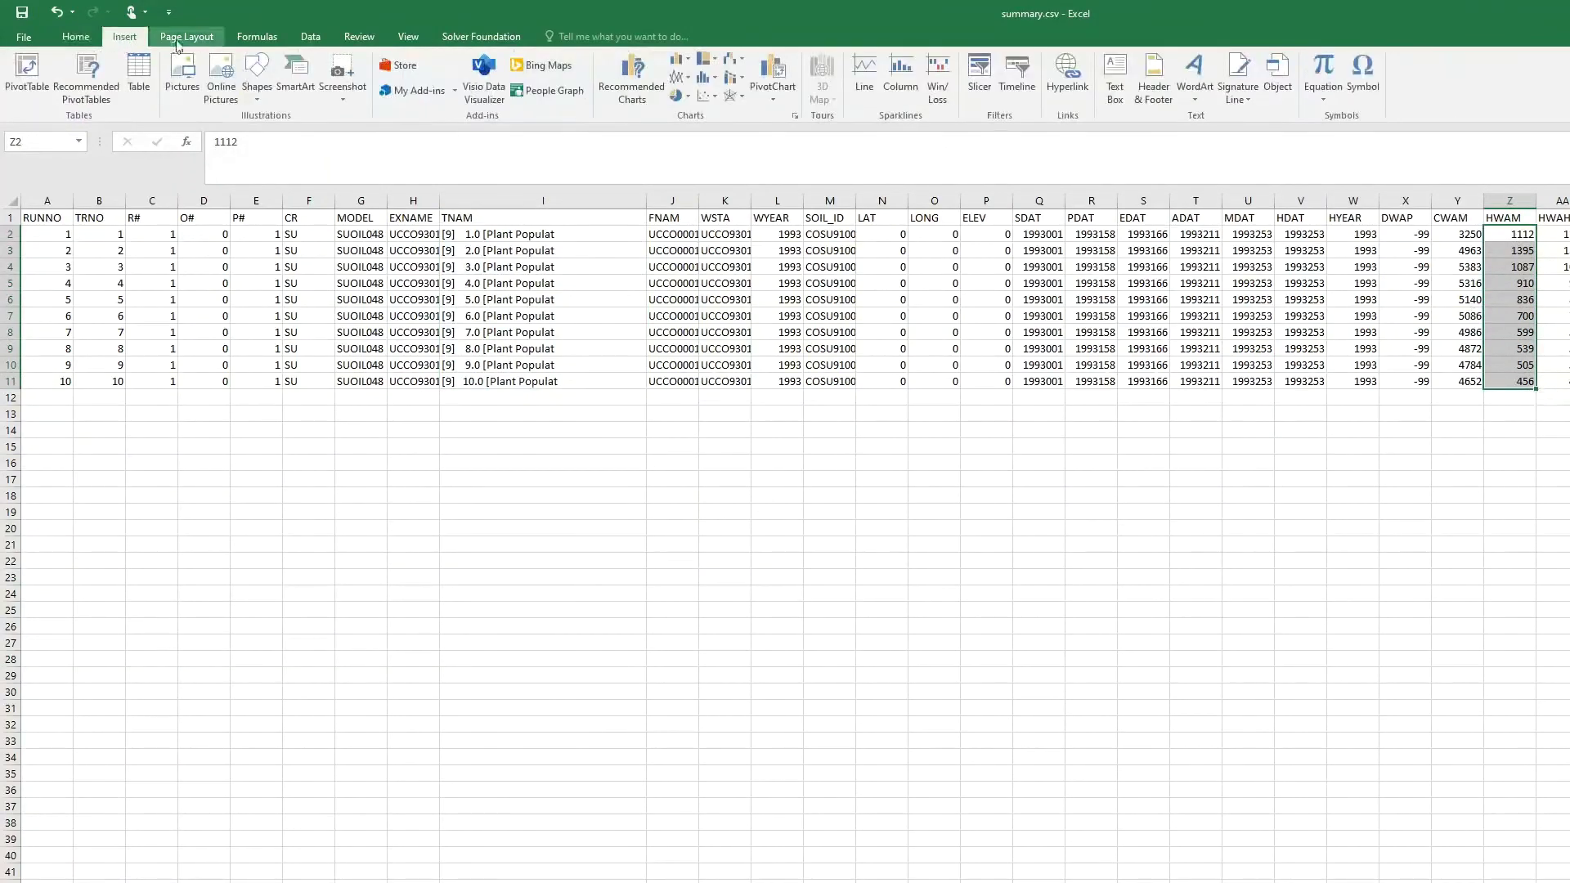
click(680, 77)
click(692, 128)
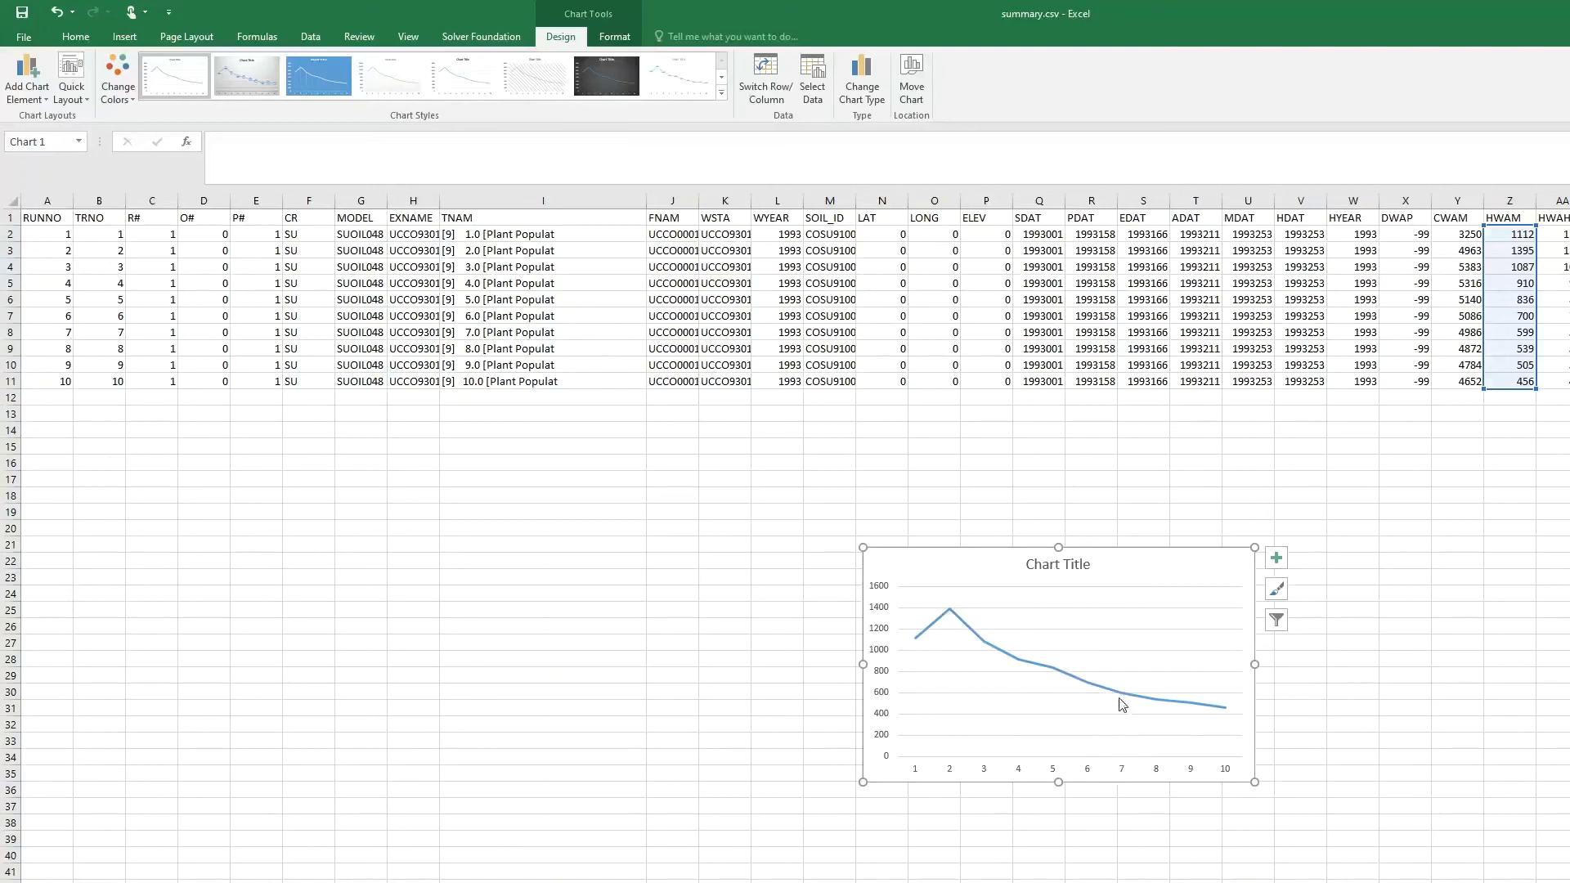
mouse_move(1123, 697)
mouse_move(952, 617)
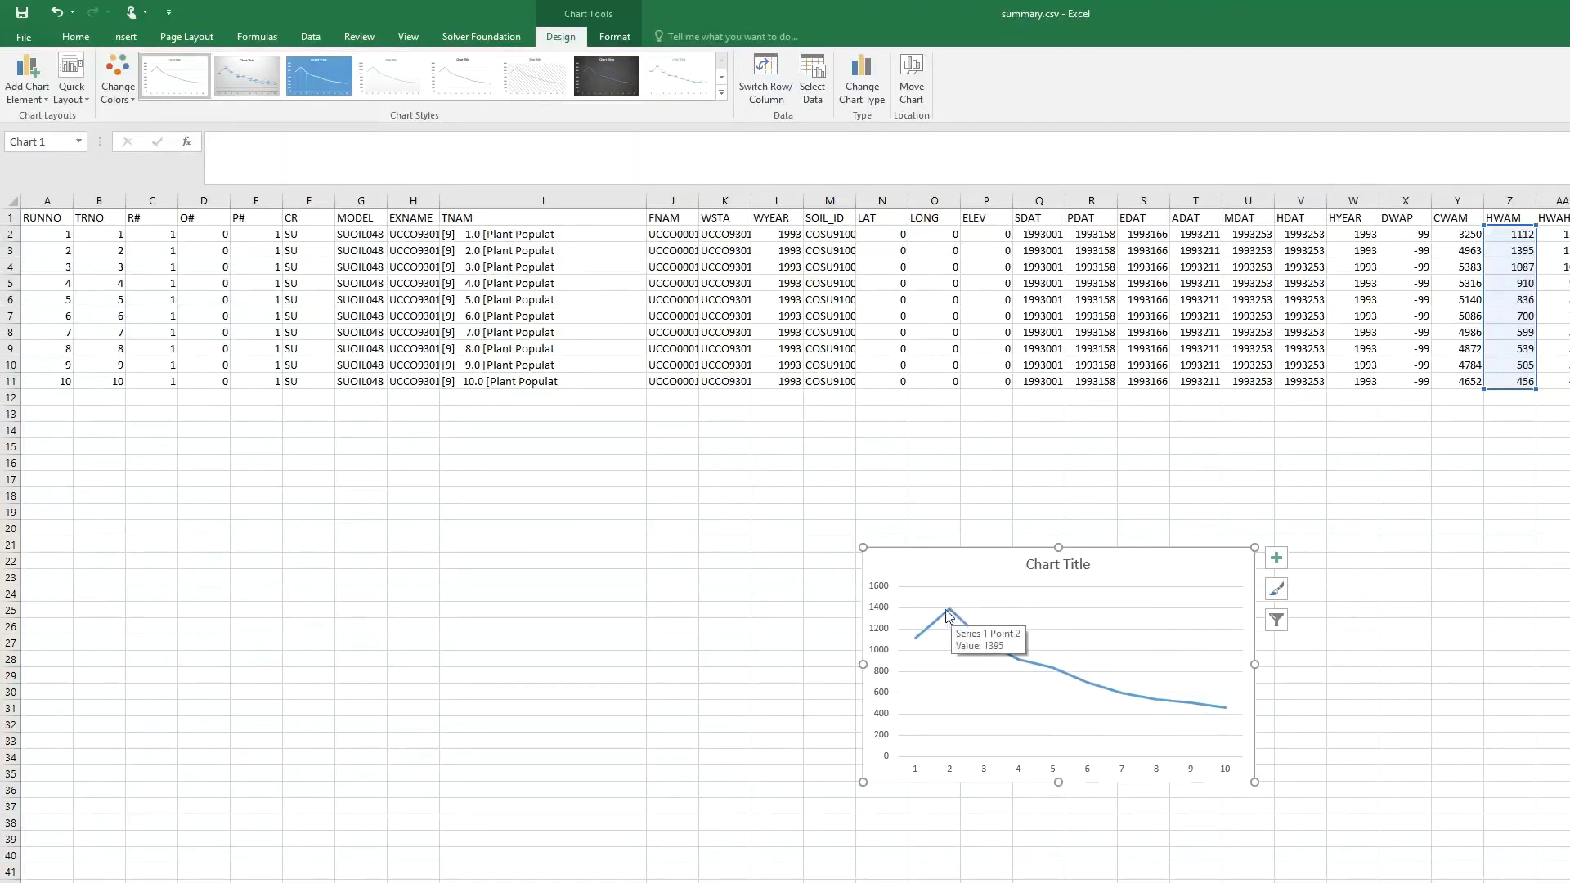